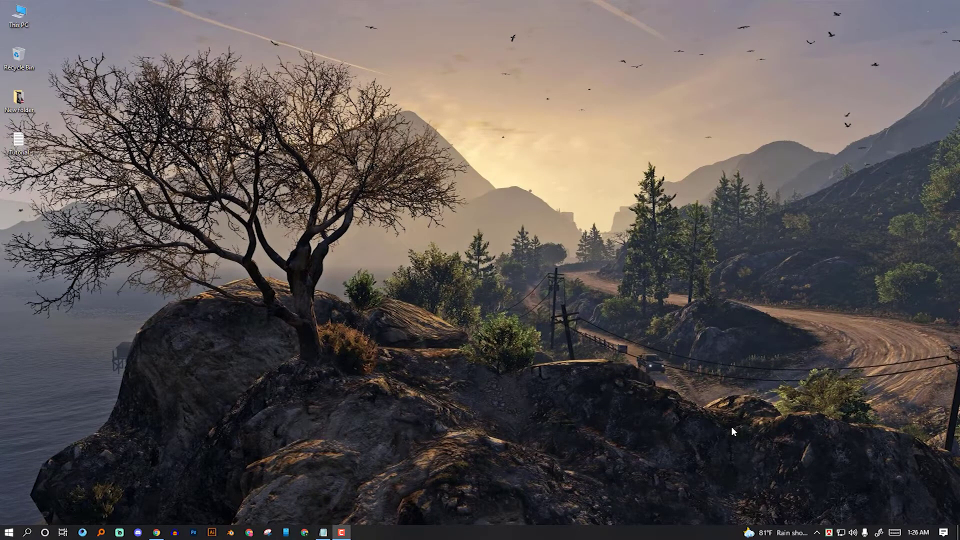
Step: Launch Photoshop, dismiss the Creative Cloud error, and begin setting up a new document
left_click(194, 532)
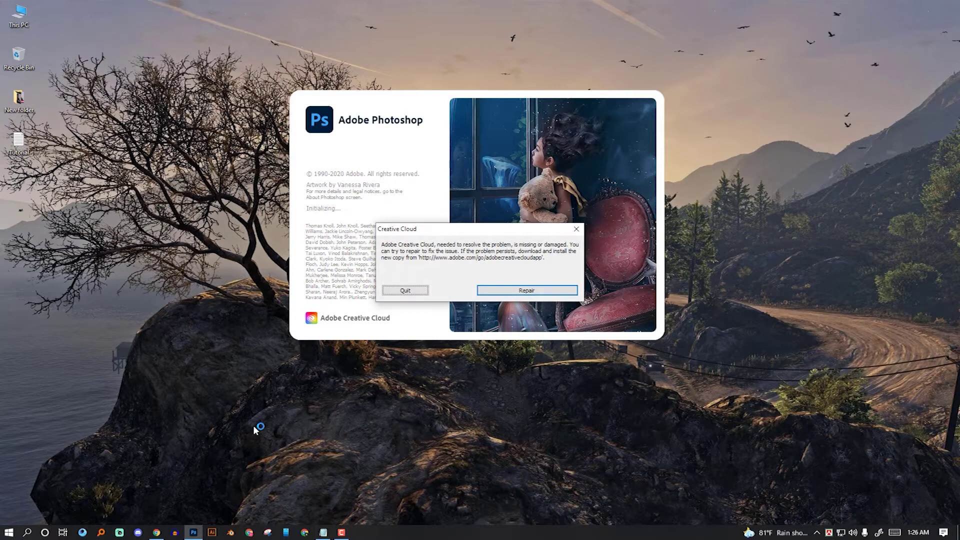
left_click(526, 290)
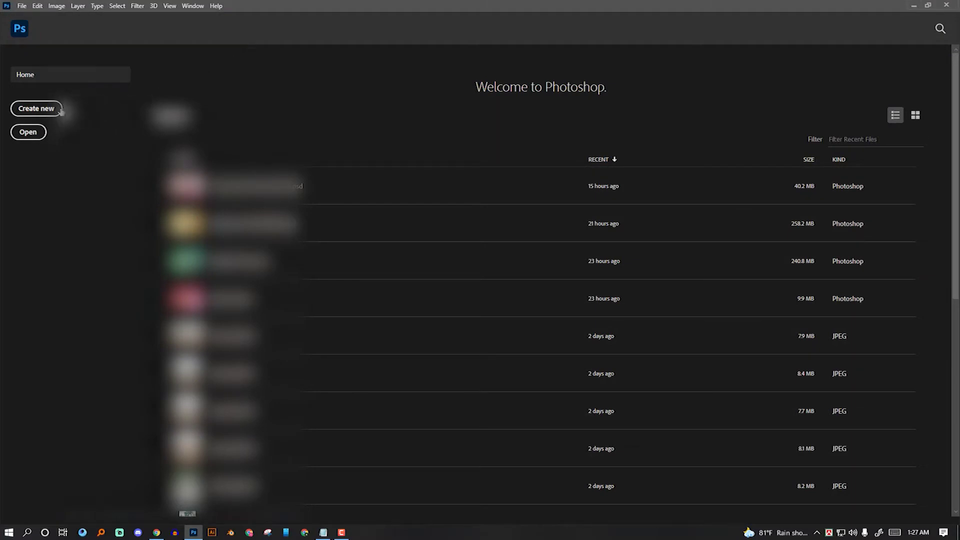
left_click(43, 109)
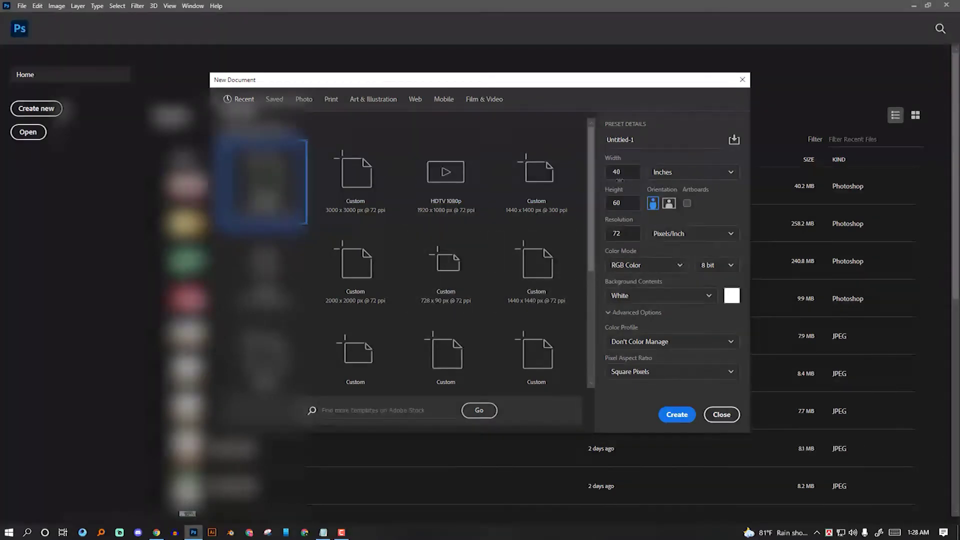
Step: Create a 1920 × 1080 pixel RGB document with a white background
left_click(696, 175)
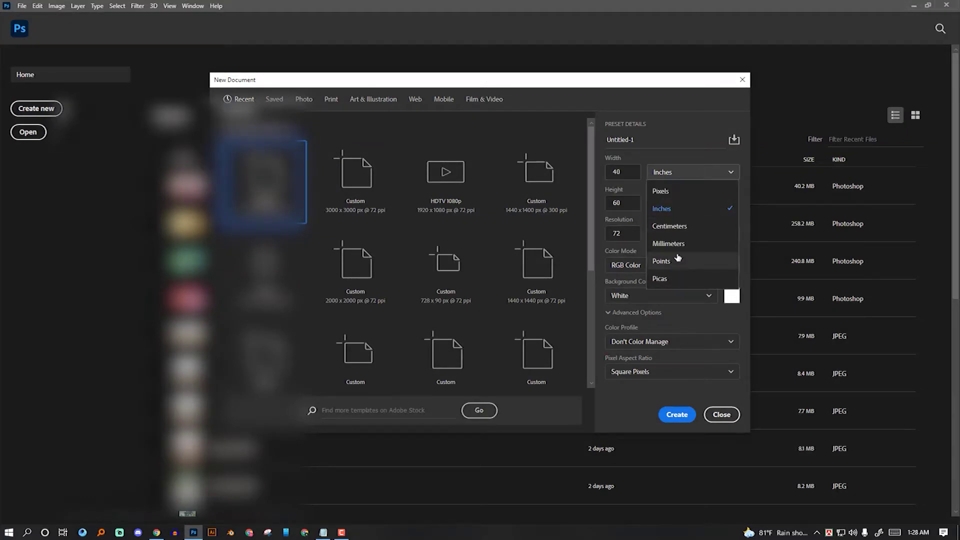
left_click(675, 195)
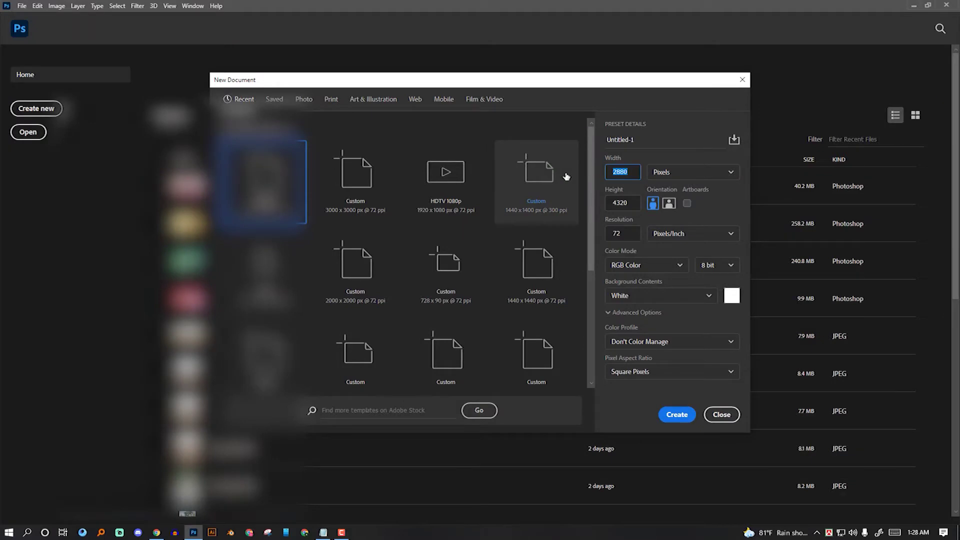
type("199")
key("BackSpace")
type("20")
key("Tab")
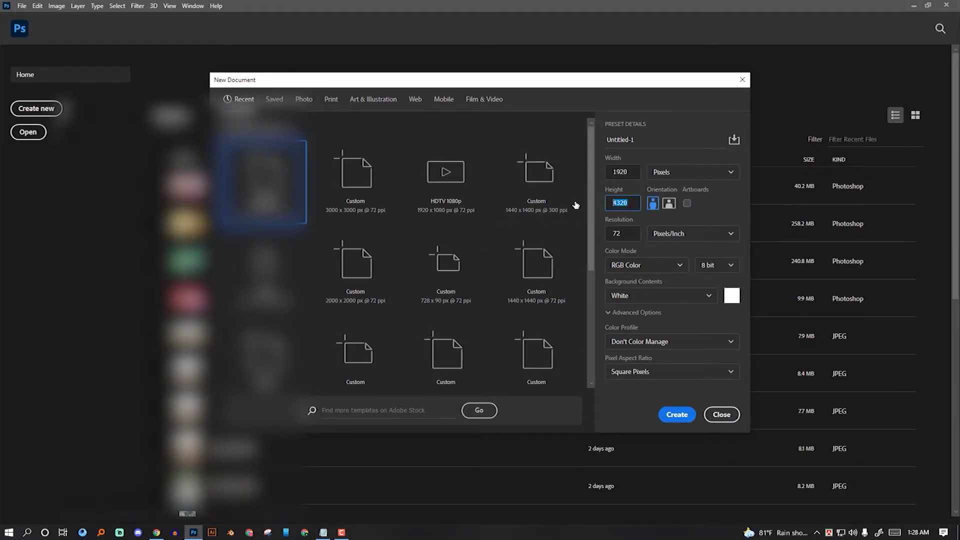
type("1080")
left_click(680, 265)
left_click(627, 322)
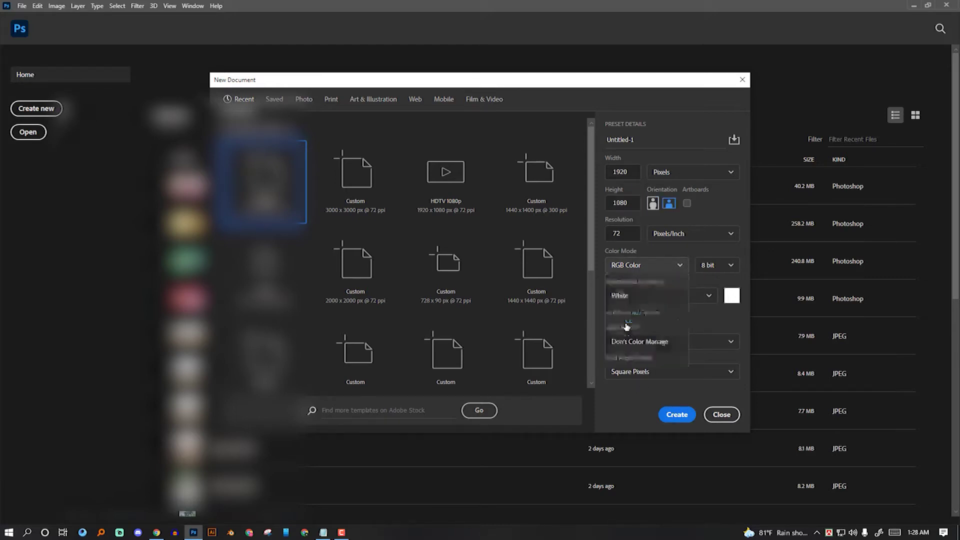
left_click(637, 296)
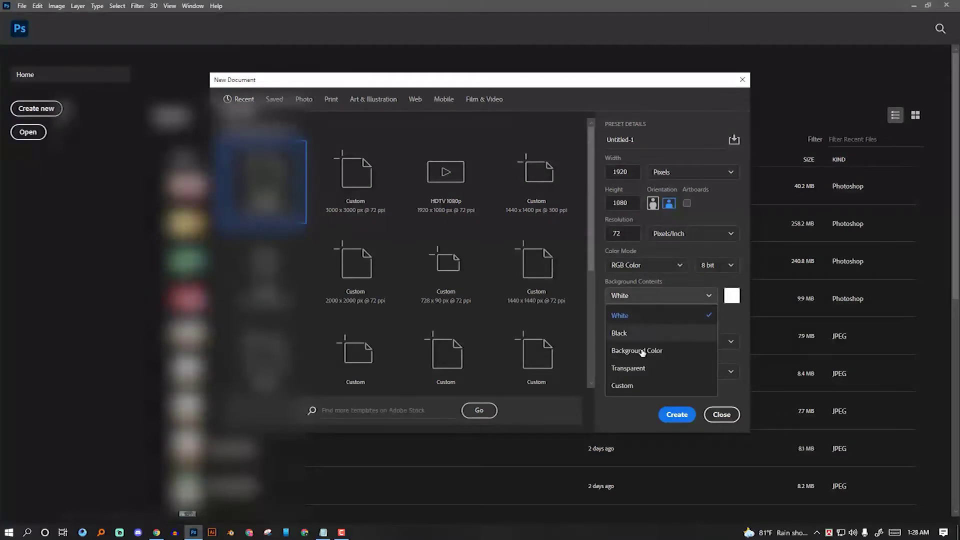
left_click(638, 320)
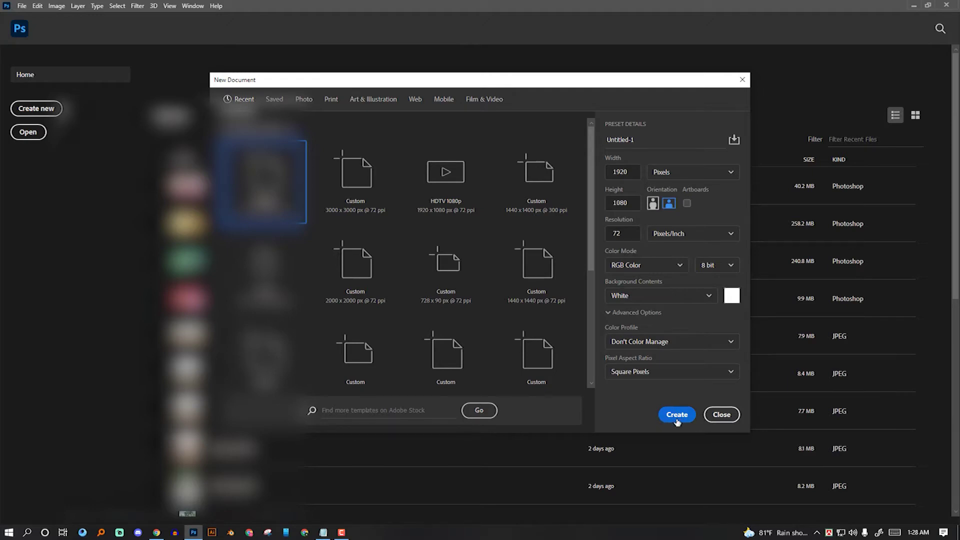
left_click(677, 415)
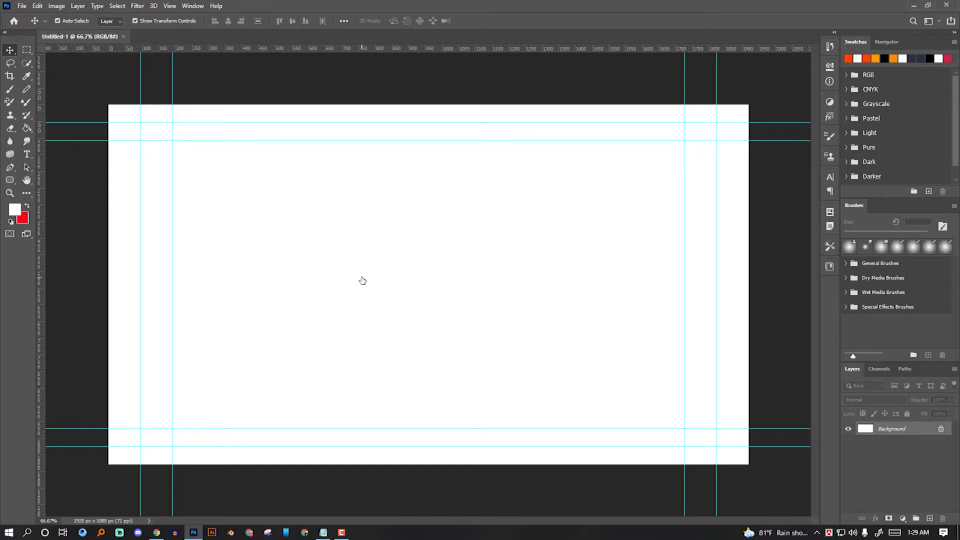
Step: Draw a rounded rectangle on the canvas, then delete its layer
left_click(10, 181)
left_click_drag(241, 179, 269, 269)
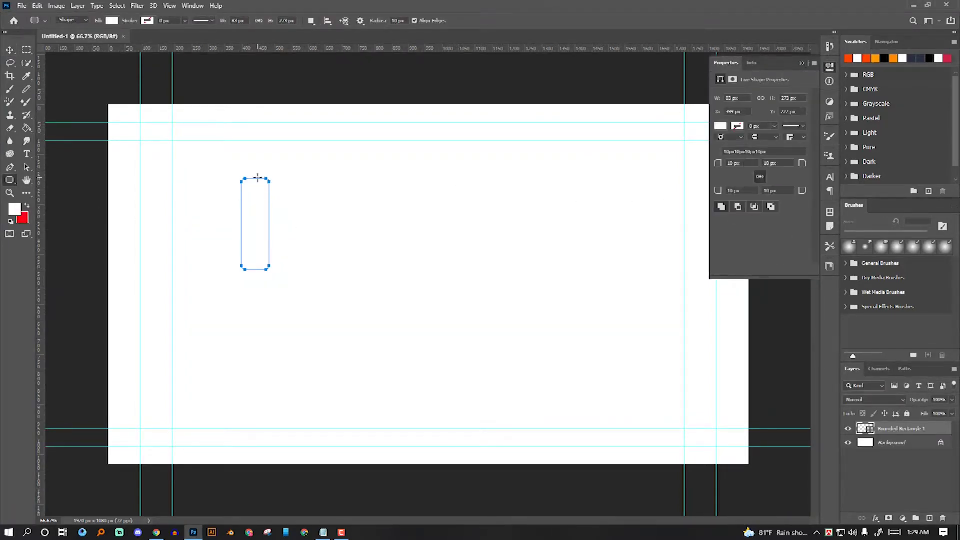
left_click(10, 50)
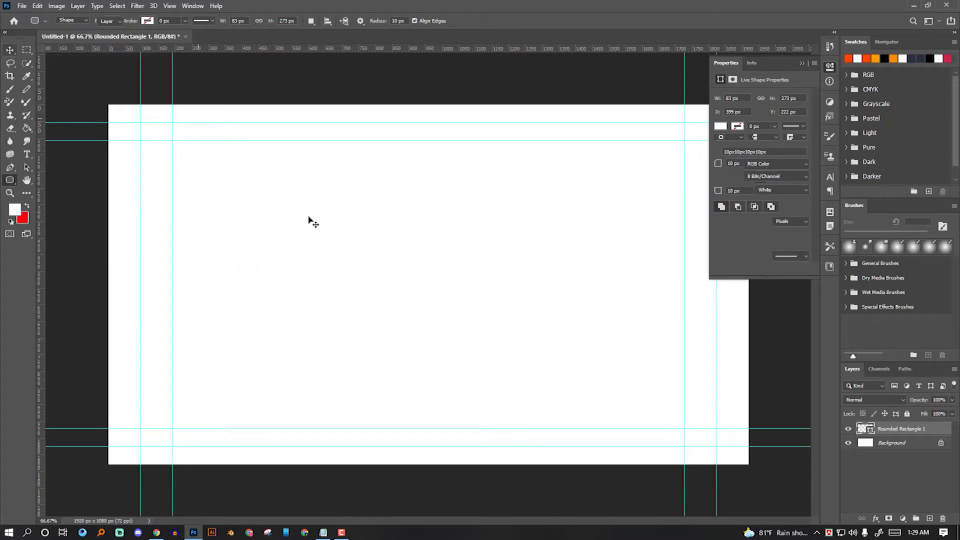
left_click(780, 359)
left_click(900, 429)
key("Delete")
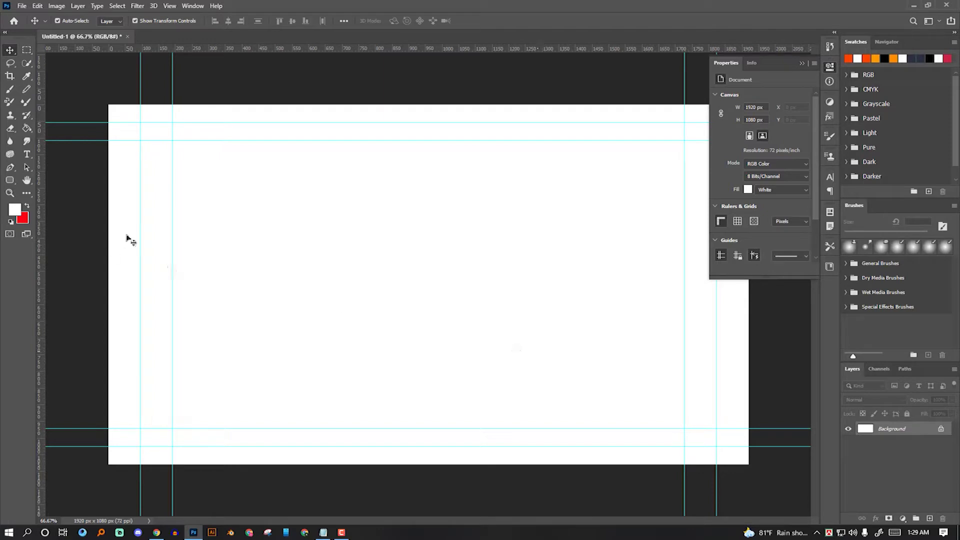
Step: Draw a sharp-cornered rectangle and set the foreground colour to blue 005bff
left_click(10, 180)
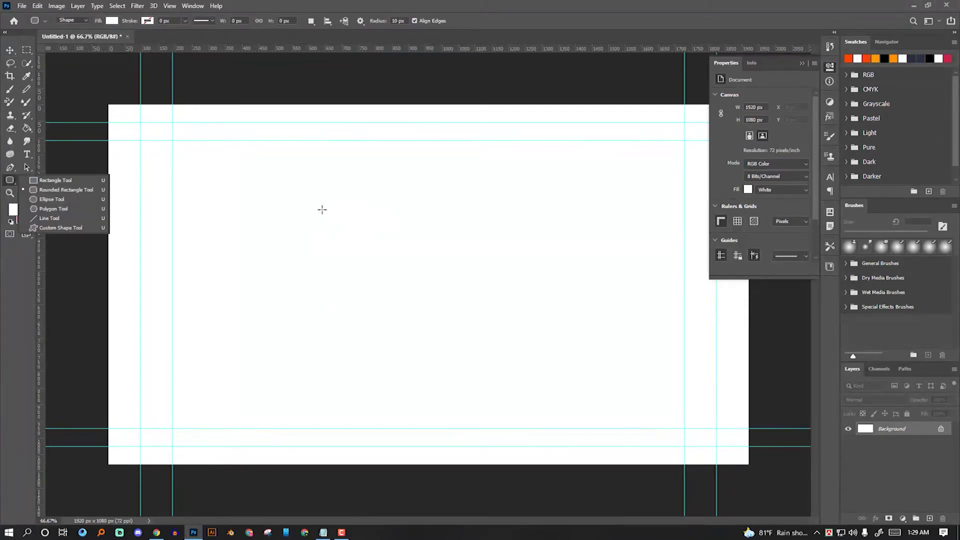
left_click(63, 183)
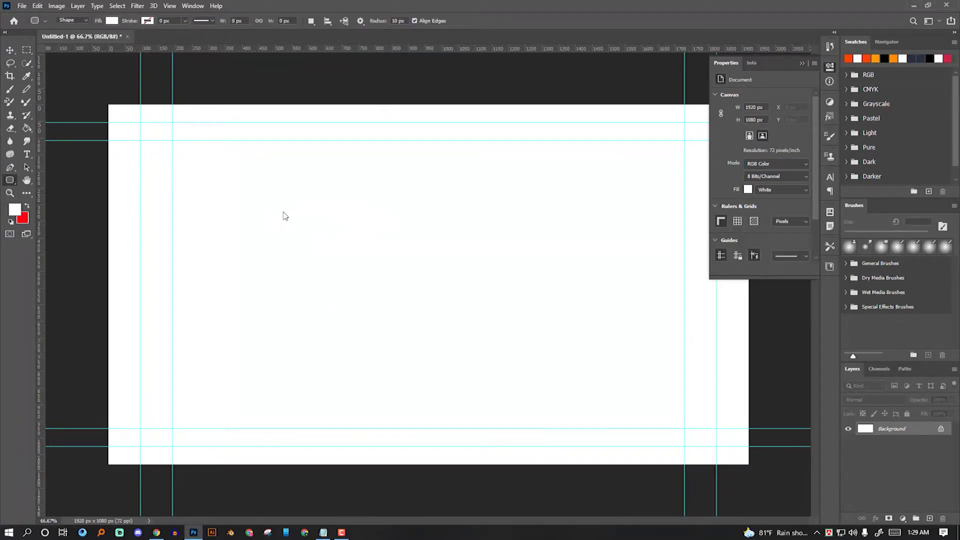
left_click_drag(289, 192, 295, 194)
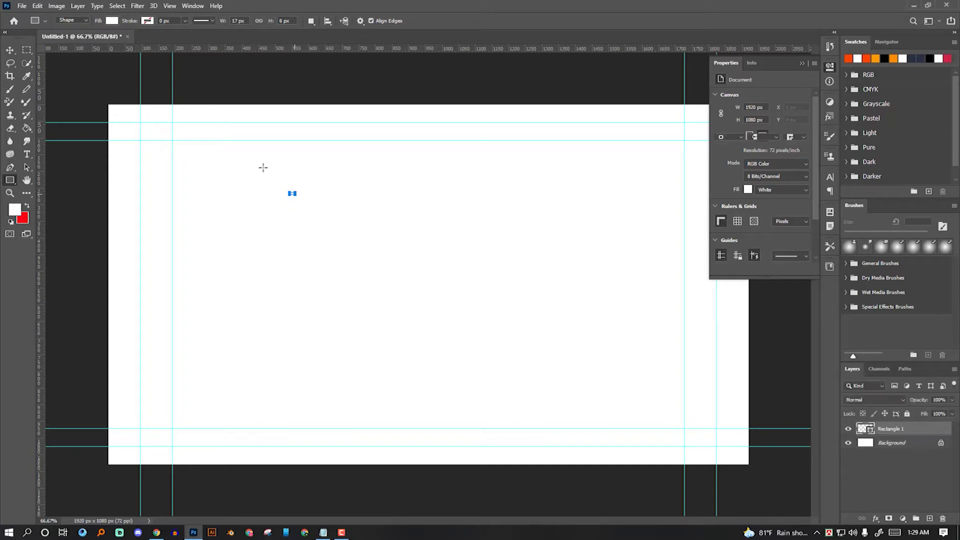
left_click_drag(257, 167, 370, 303)
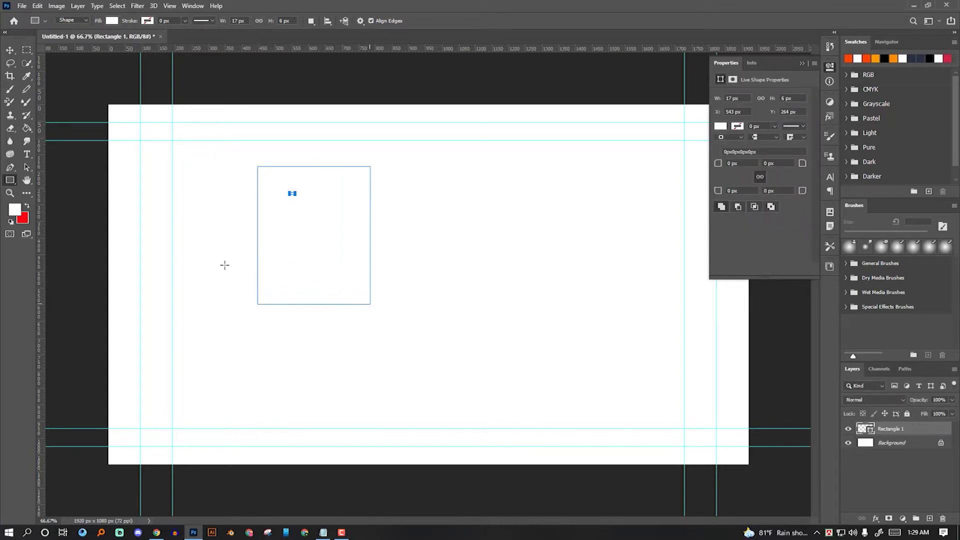
left_click(14, 209)
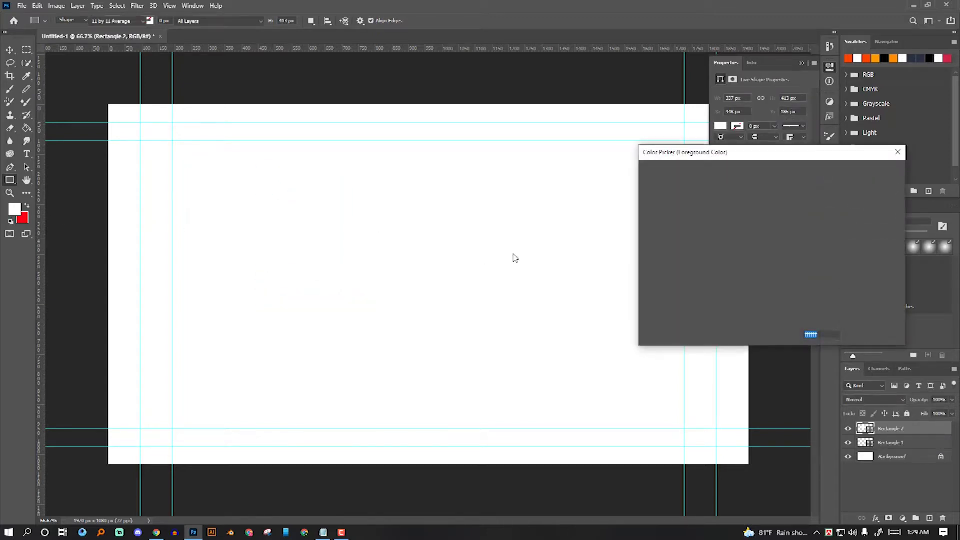
type("005bff")
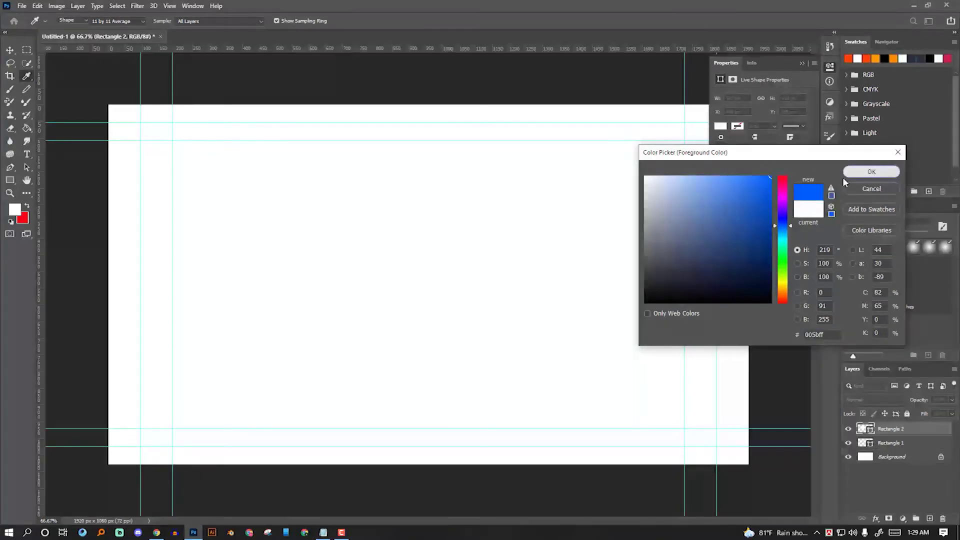
left_click(872, 172)
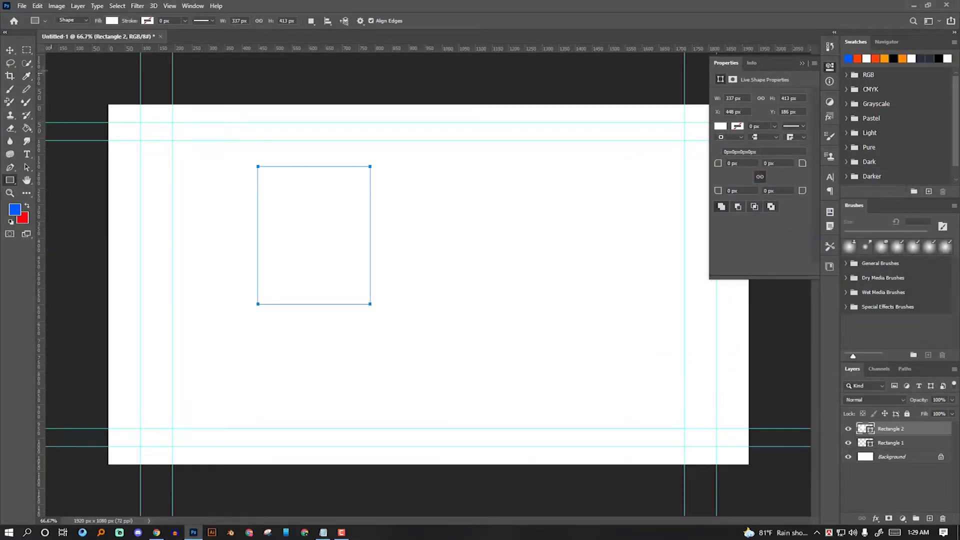
Step: Fill the rectangle with dark maroon and move it toward the canvas centre
left_click(10, 52)
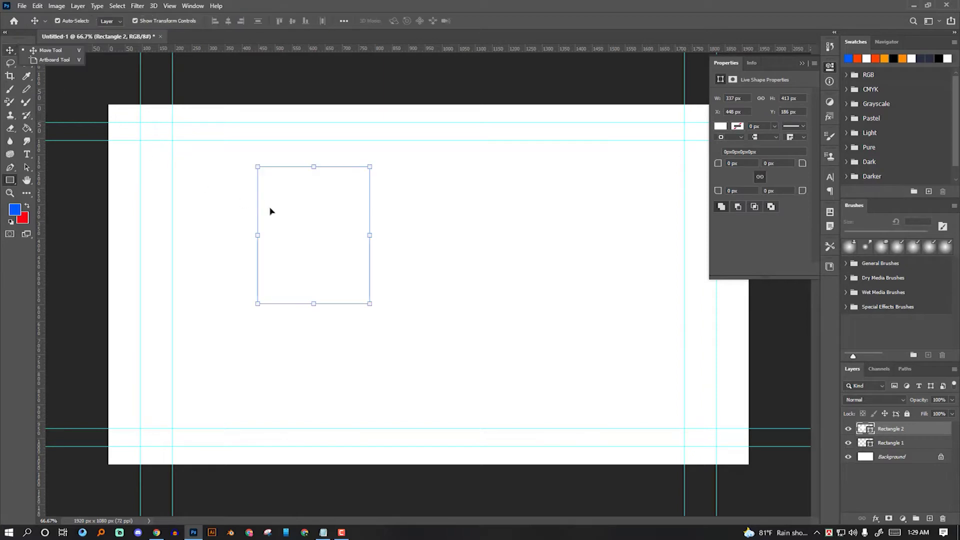
double_click(870, 432)
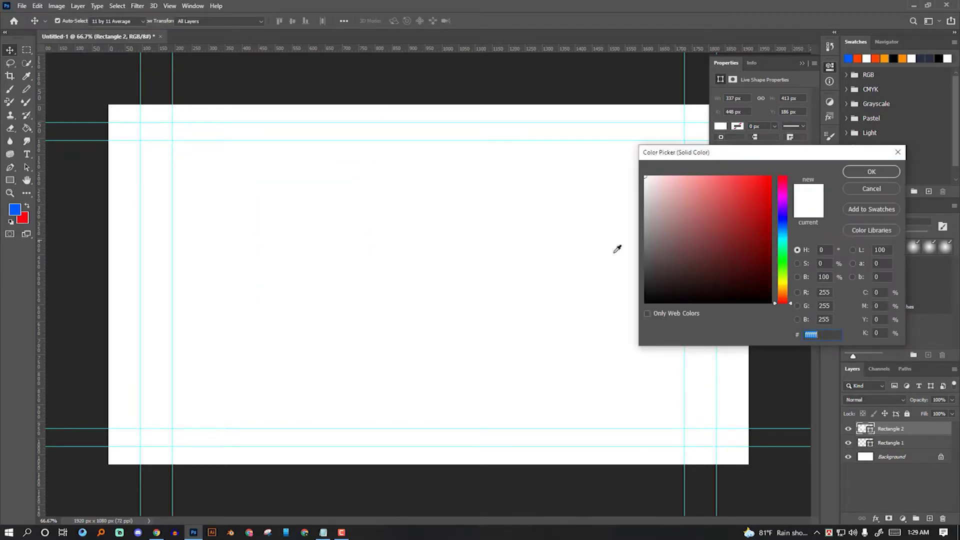
type("ff0000")
left_click_drag(700, 231, 707, 260)
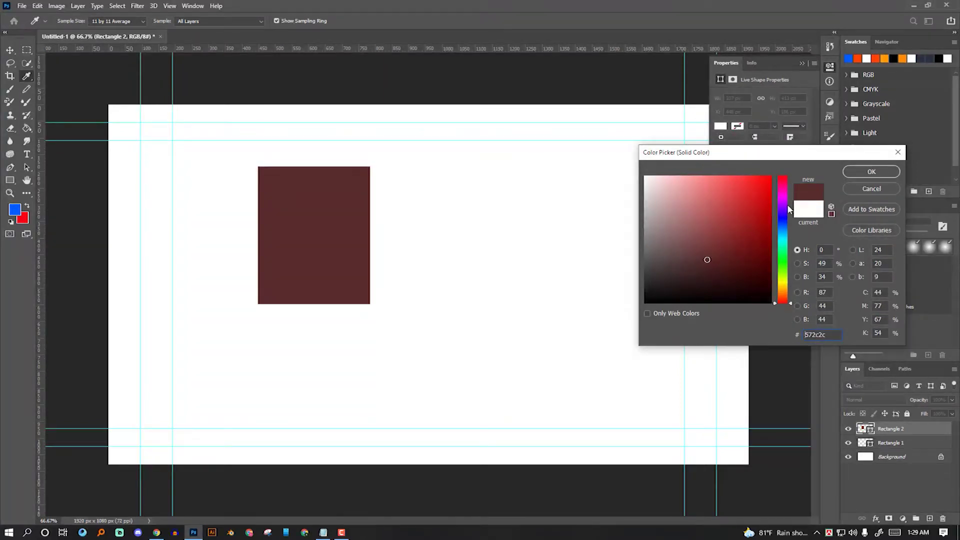
left_click(871, 173)
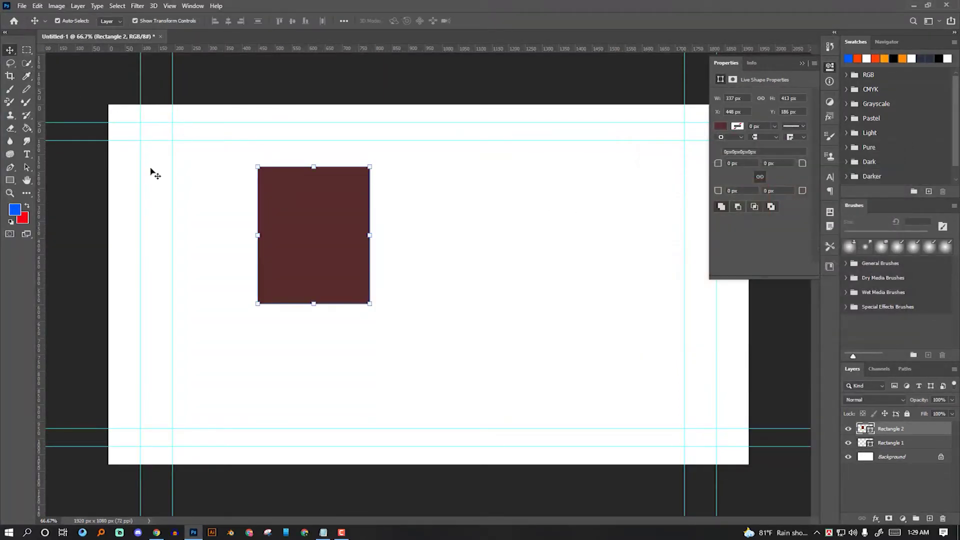
left_click_drag(303, 205, 437, 231)
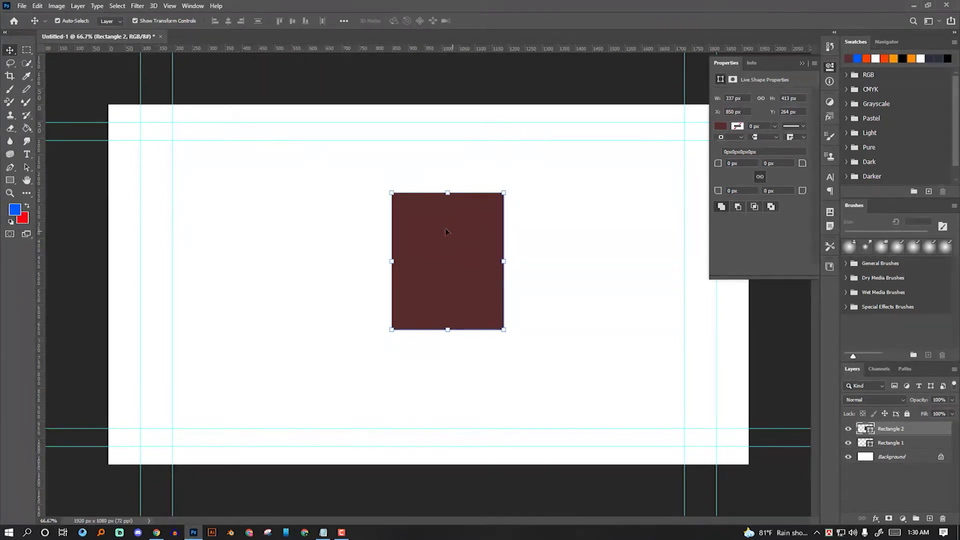
Step: Drag the maroon rectangle to the canvas centre at about X 768, Y 334 px
mouse_move(436, 243)
left_mouse_down()
mouse_move(626, 255)
mouse_move(223, 241)
mouse_move(200, 152)
mouse_move(266, 355)
mouse_move(246, 353)
mouse_move(434, 269)
left_mouse_up()
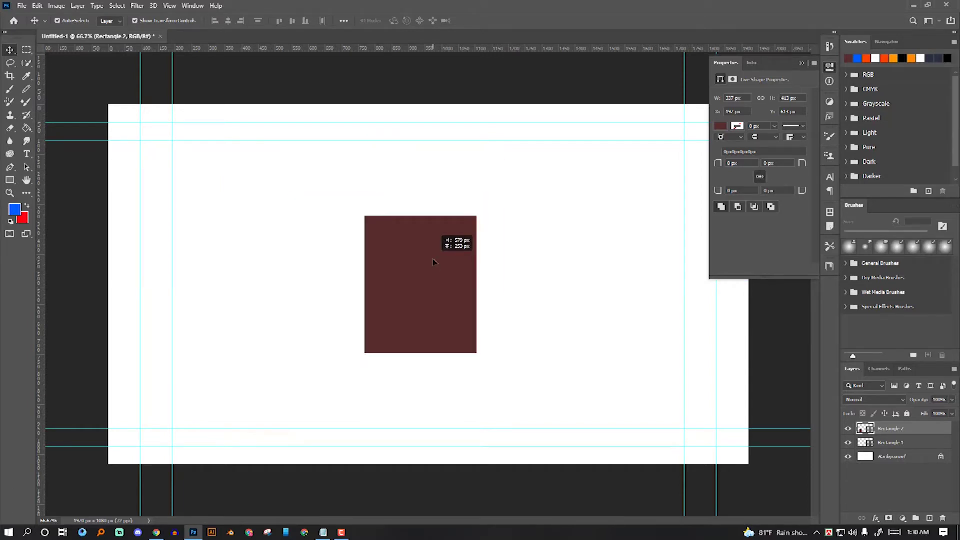
left_click_drag(434, 269, 434, 262)
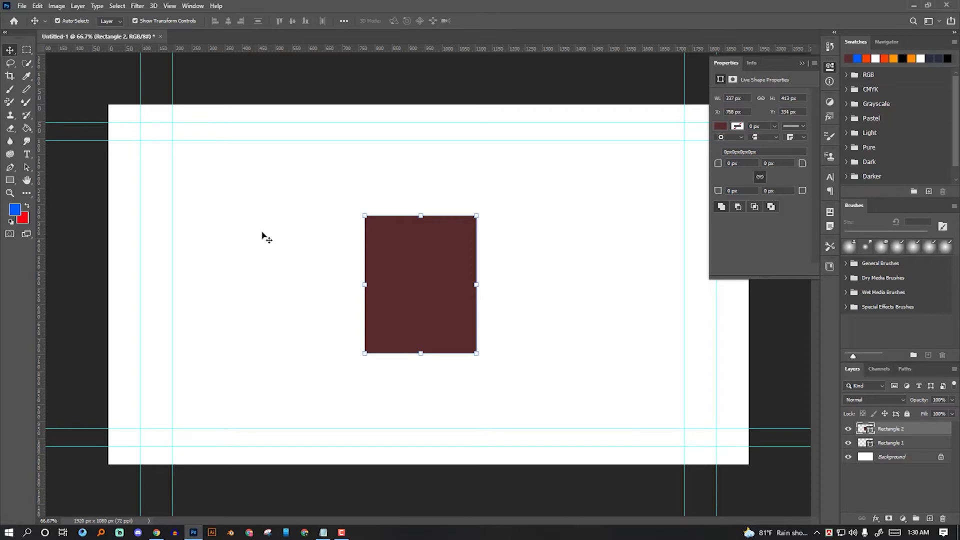
right_click(11, 51)
Step: Nudge the maroon rectangle slightly, then rasterize the Rectangle 2 layer
left_click(11, 51)
left_click_drag(393, 271, 385, 249)
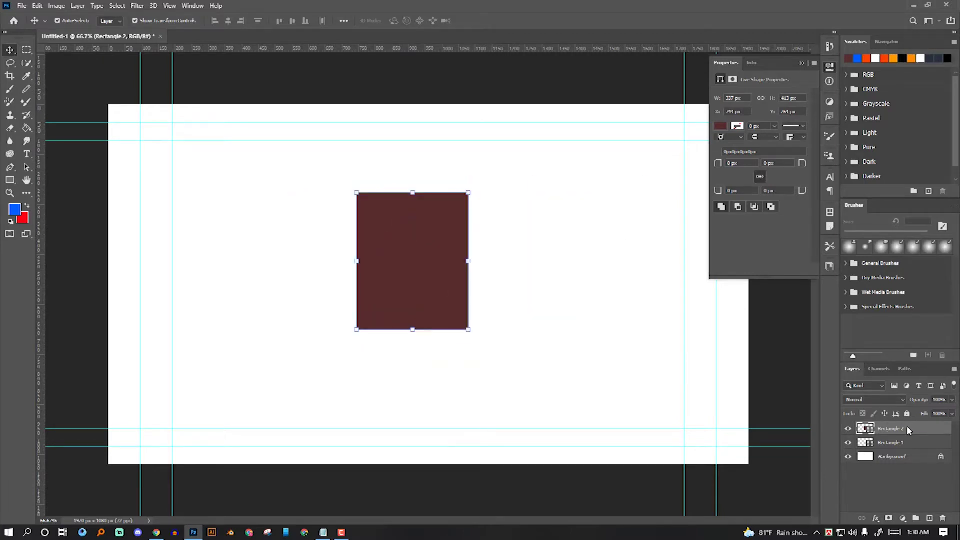
right_click(909, 431)
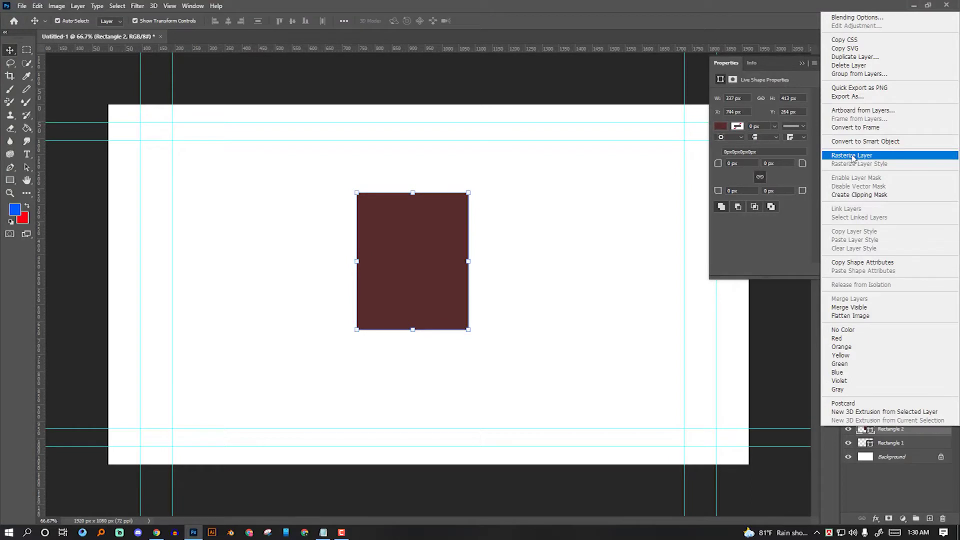
left_click(863, 158)
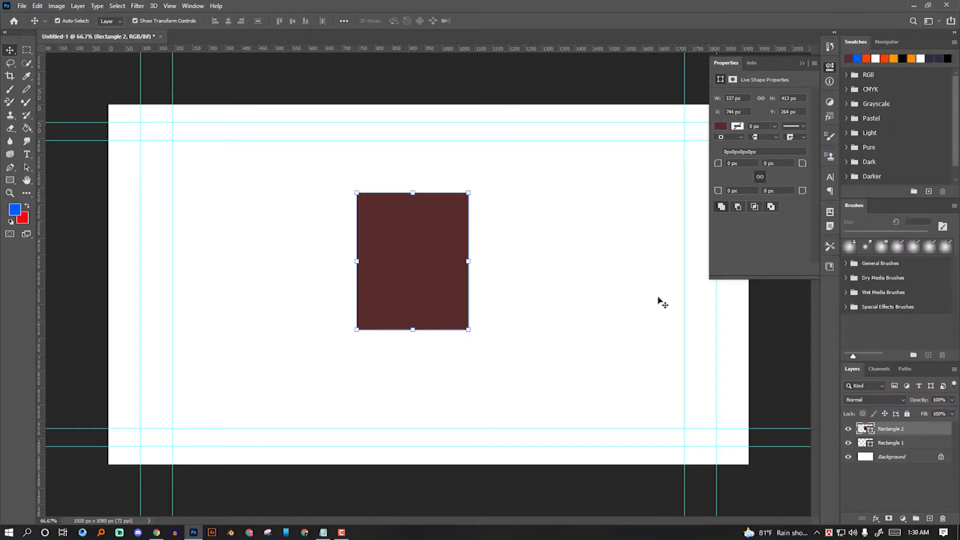
Step: Delete the Rectangle 1 layer and shift the brown rectangle slightly down and right
left_click(913, 449)
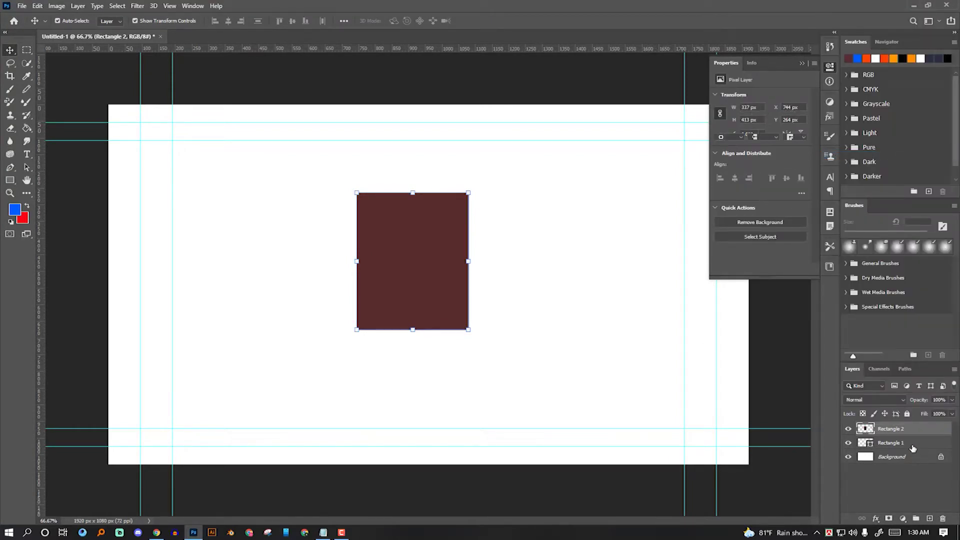
key("Delete")
left_click(562, 270)
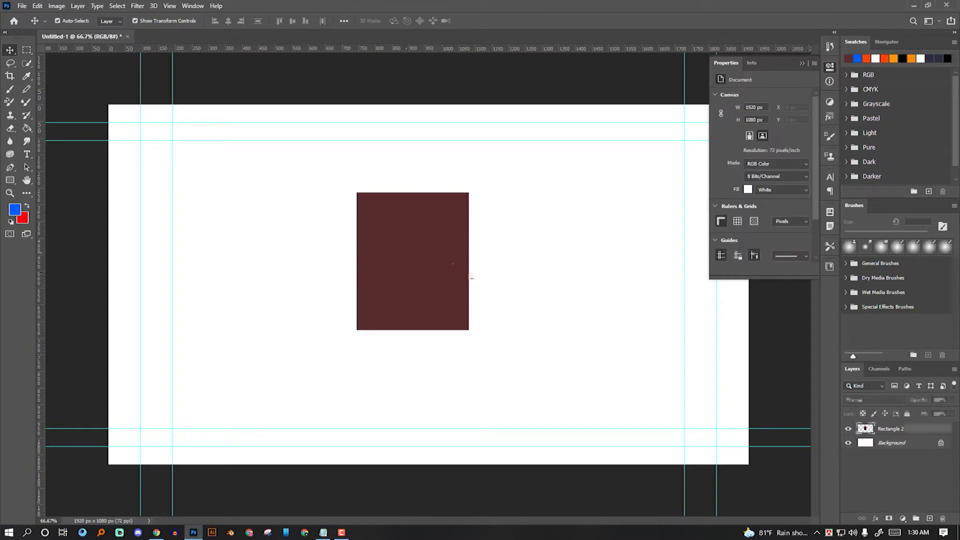
left_click_drag(431, 253, 447, 271)
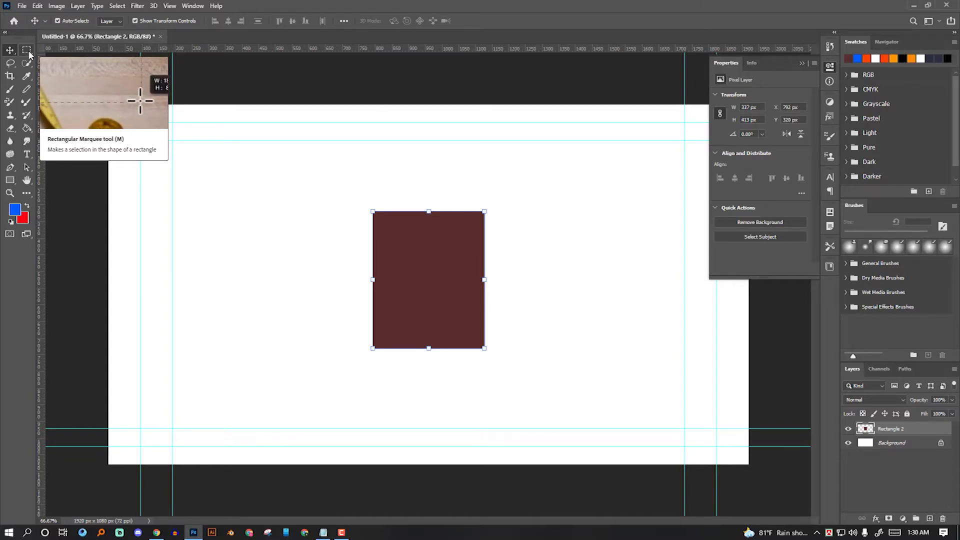
left_click(26, 50)
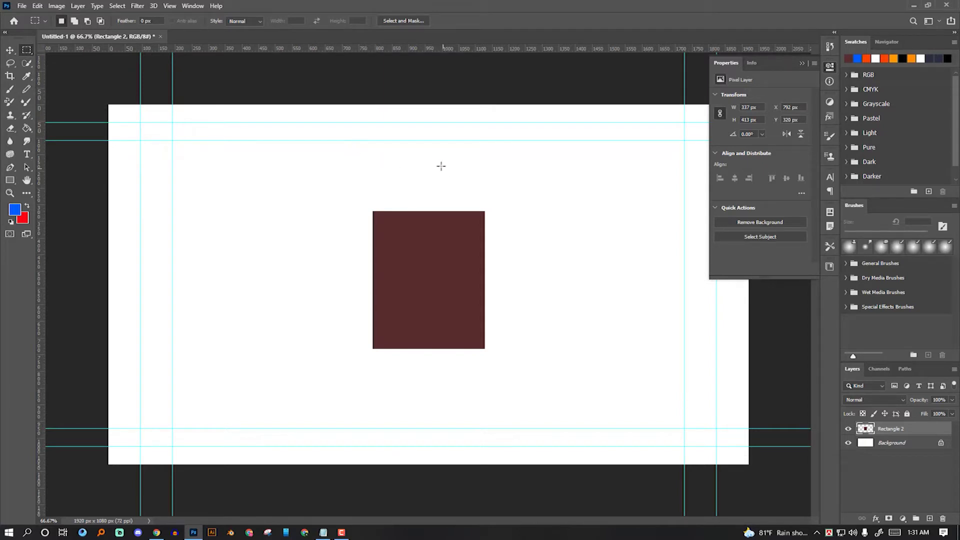
left_click_drag(395, 227, 414, 251)
key("Delete")
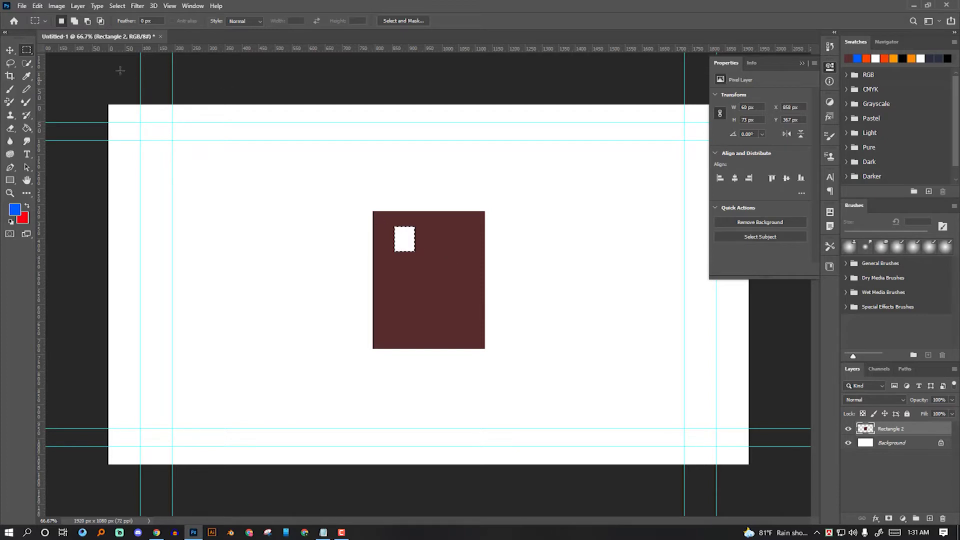
right_click(29, 52)
left_click(61, 59)
left_click_drag(422, 260, 459, 318)
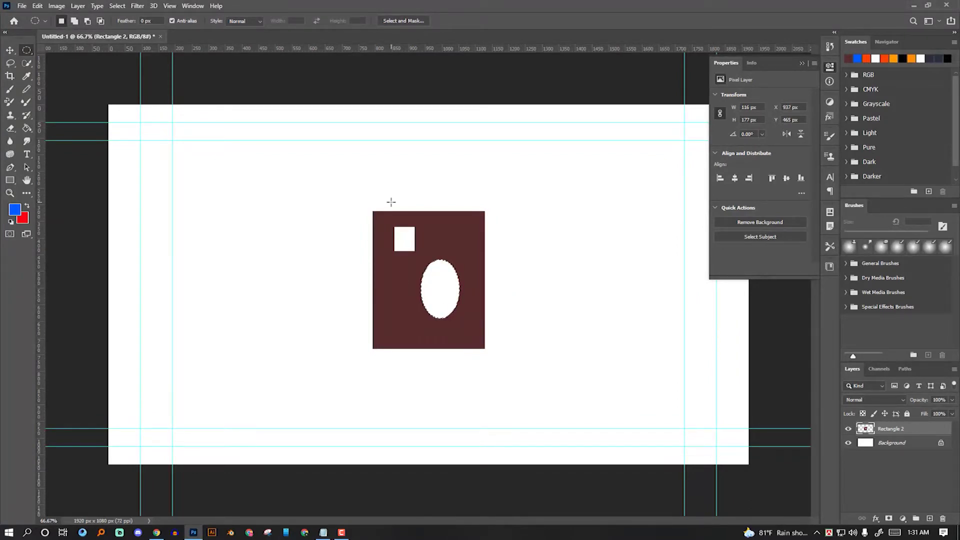
key("ctrl+z")
key("ctrl+z")
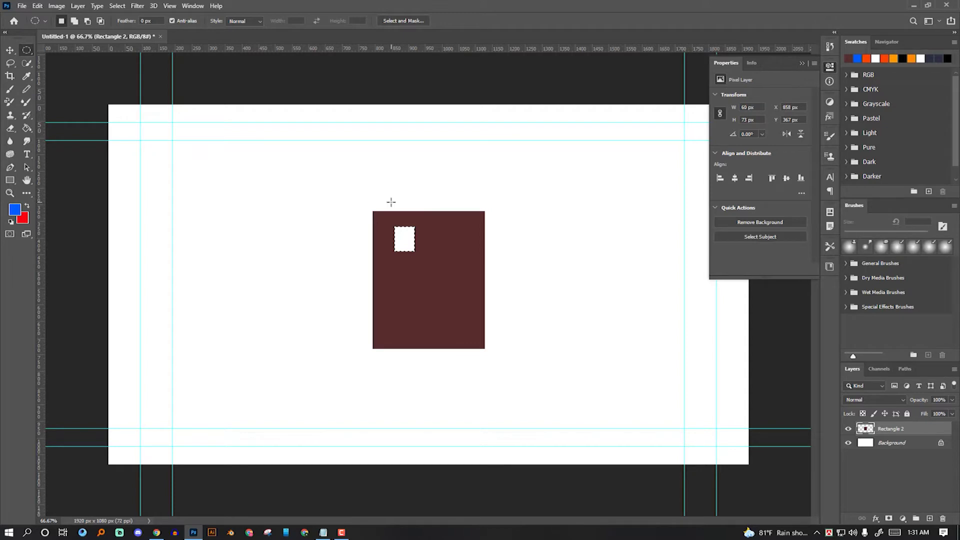
key("ctrl+z")
key("ctrl+z")
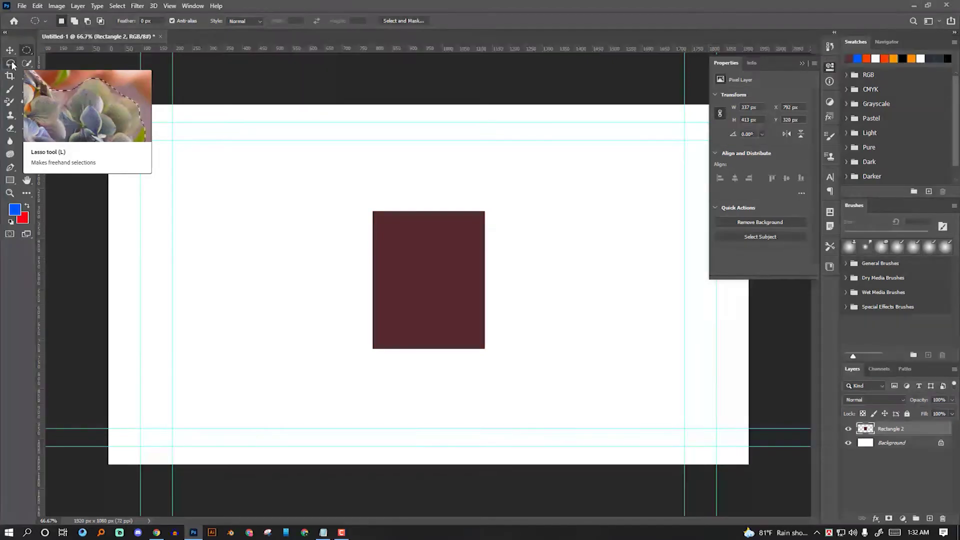
left_click(156, 532)
Step: Search Google for 'model photos' in a new Chrome tab
left_click(265, 12)
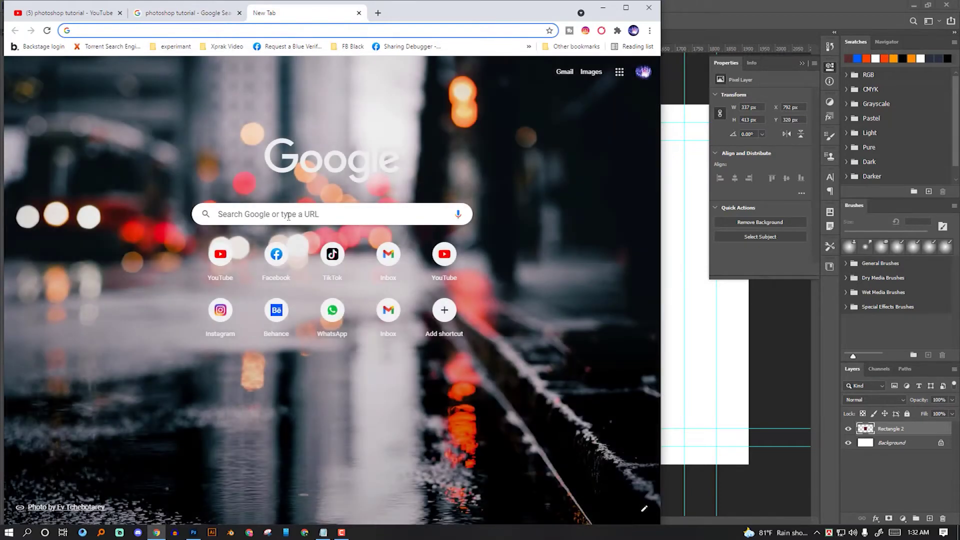
left_click(288, 216)
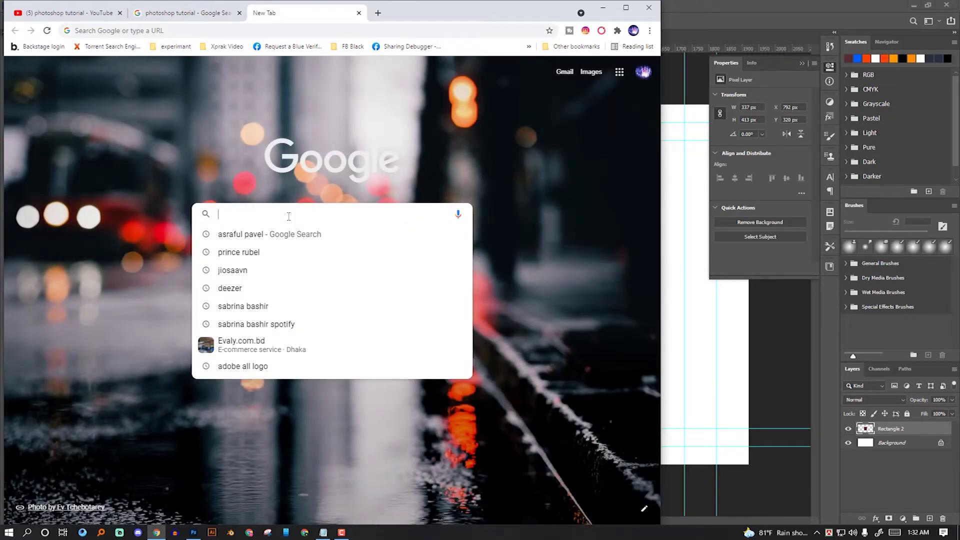
type("m")
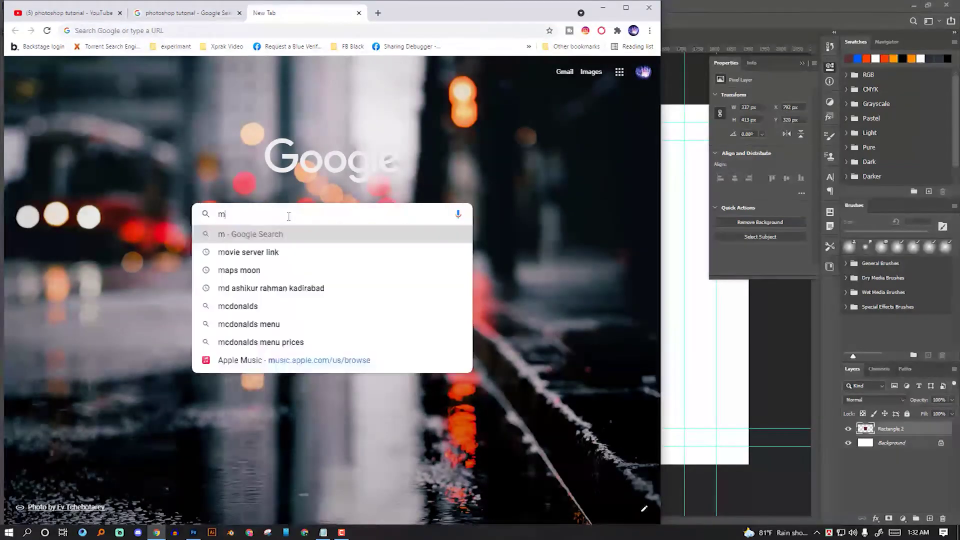
type("odel photos")
key("Return")
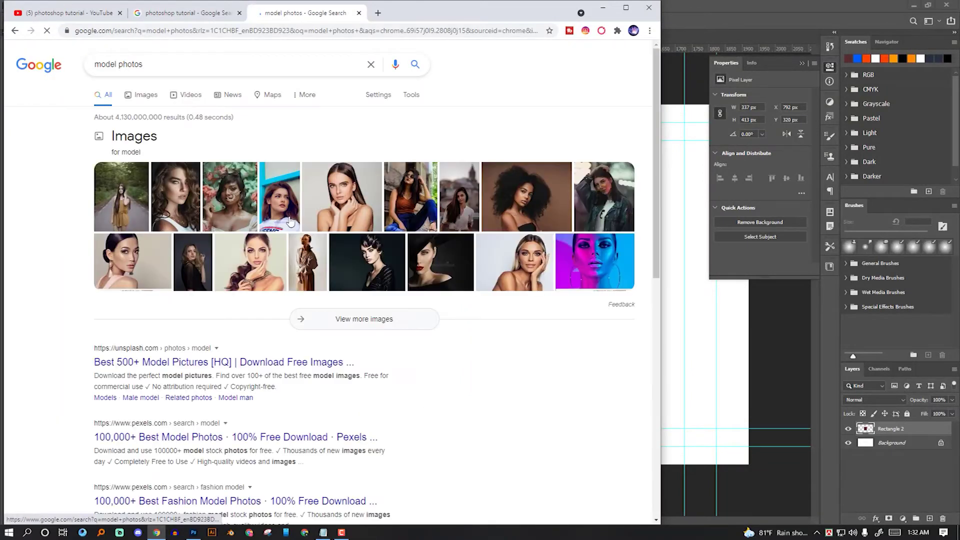
Step: Browse the image results, preview an iStock portrait, then open the Pexels model photos page
left_click(333, 202)
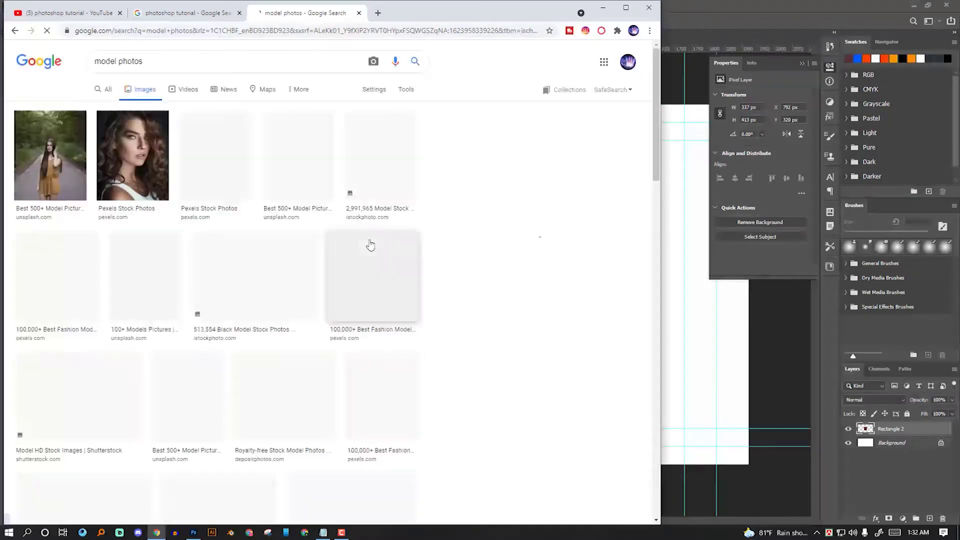
scroll(370, 150, "down", 1)
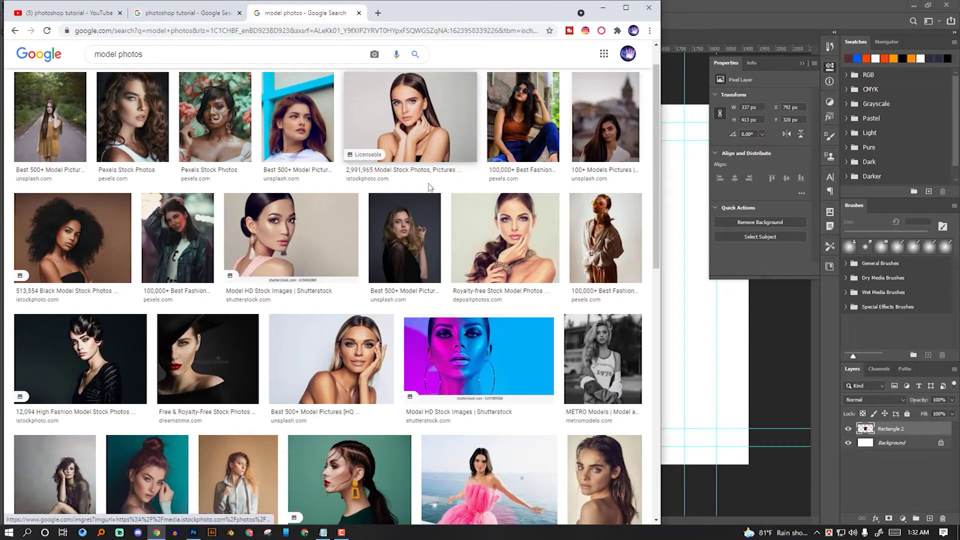
left_click(415, 136)
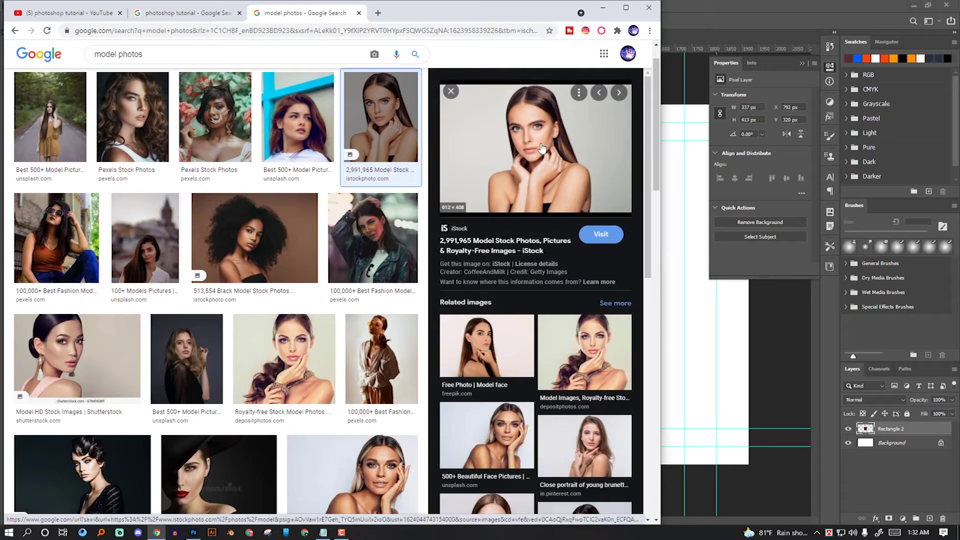
left_click(543, 149)
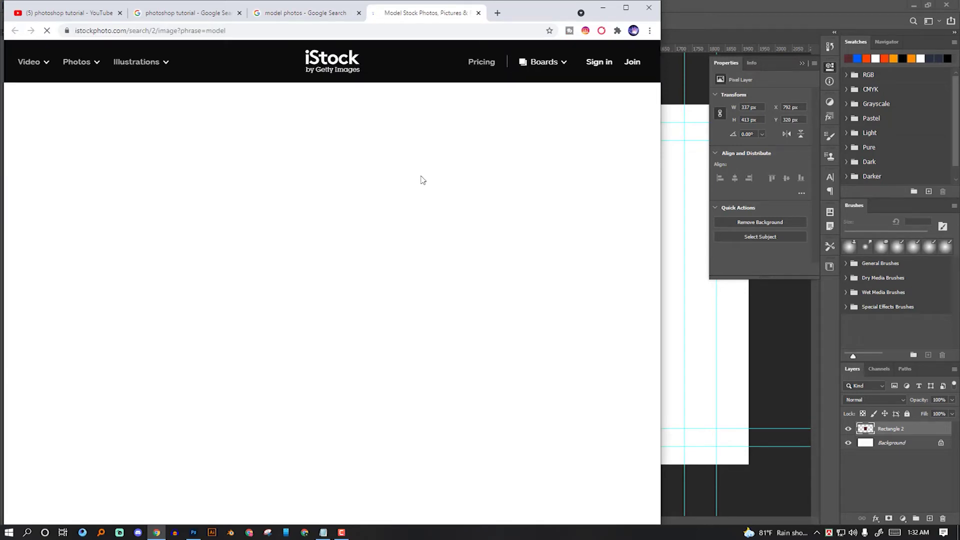
left_click(478, 12)
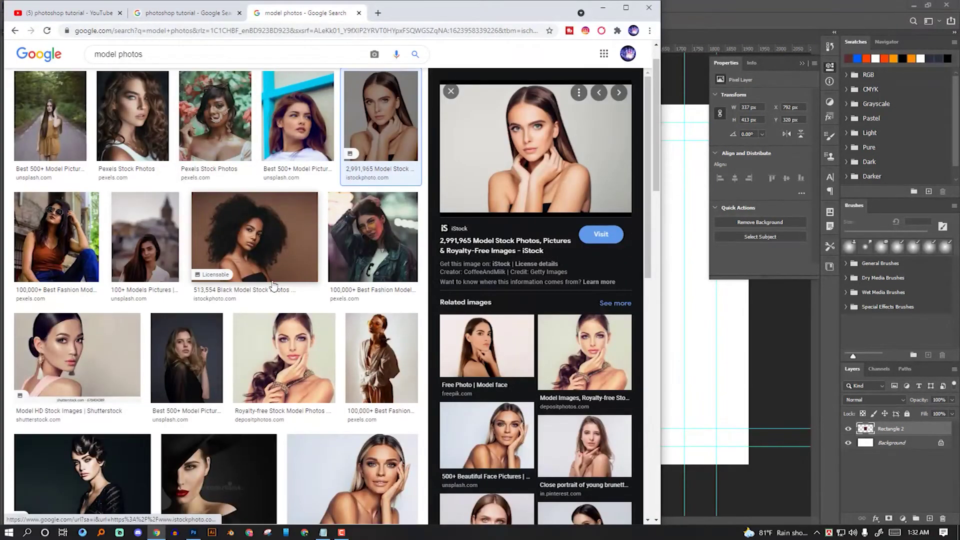
scroll(276, 286, "down", 5)
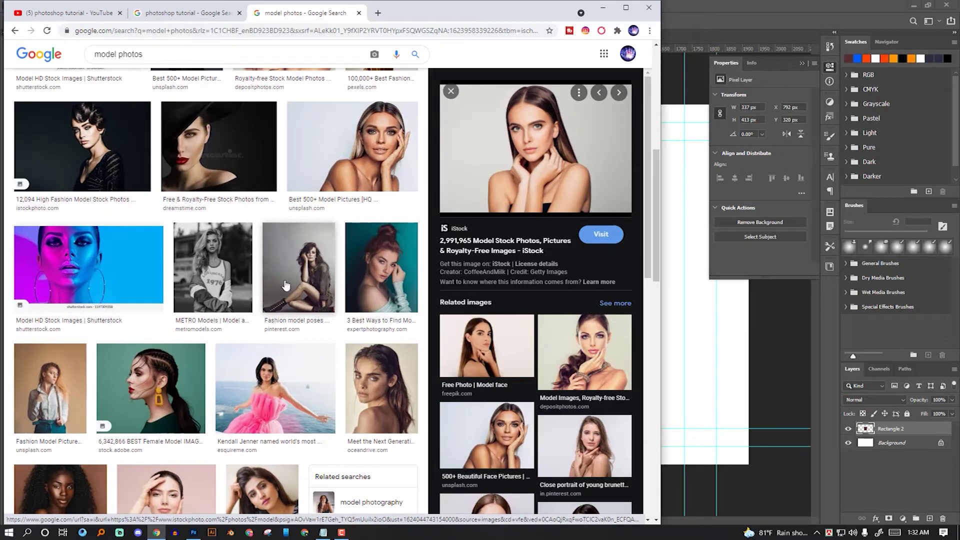
scroll(280, 316, "down", 4)
scroll(280, 316, "up", 5)
scroll(225, 250, "up", 5)
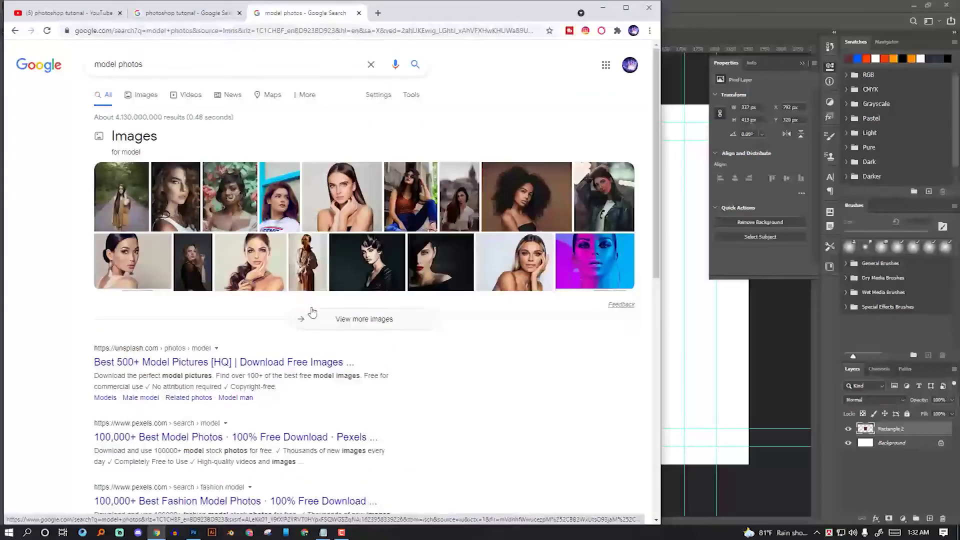
scroll(311, 312, "down", 4)
left_click(183, 239)
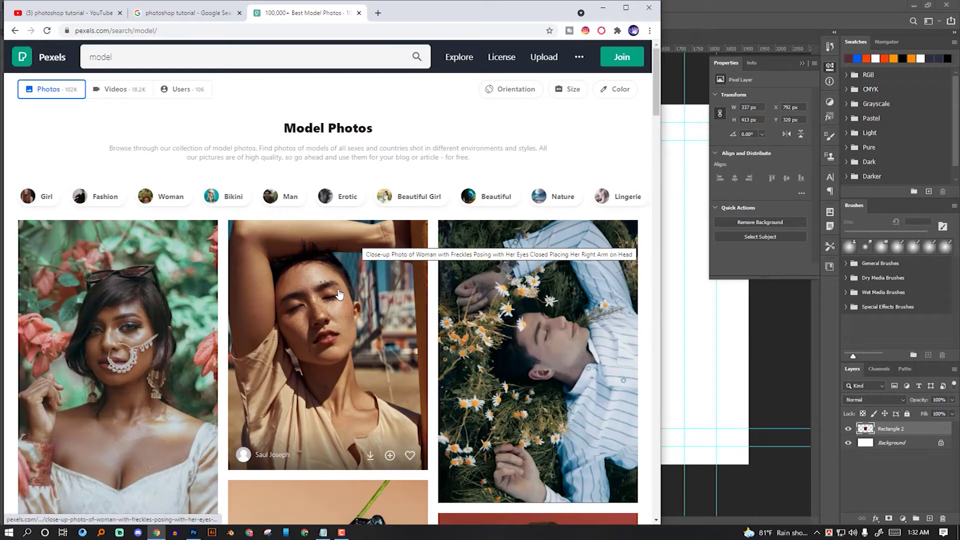
Step: Scroll through the Pexels Model Photos gallery
scroll(340, 296, "down", 10)
scroll(340, 296, "down", 9)
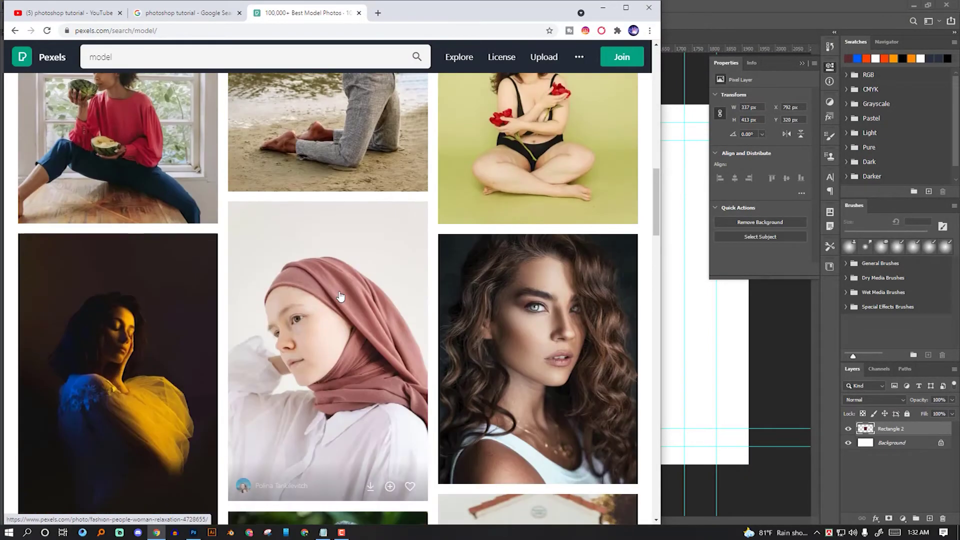
scroll(340, 296, "down", 4)
scroll(340, 296, "down", 4)
scroll(340, 296, "down", 6)
scroll(340, 296, "down", 5)
scroll(341, 300, "down", 6)
scroll(342, 309, "down", 5)
scroll(342, 309, "down", 5)
scroll(342, 309, "down", 5)
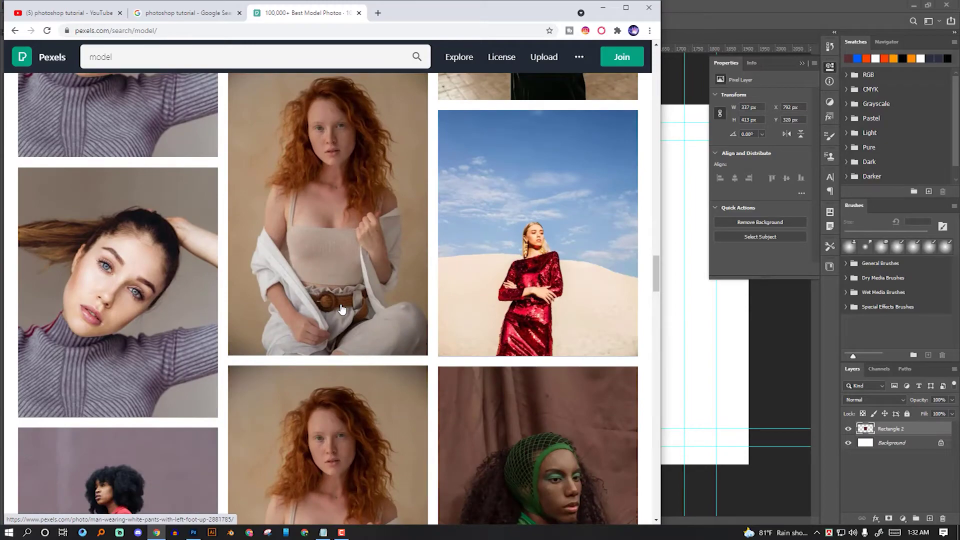
scroll(342, 308, "down", 4)
scroll(342, 309, "down", 4)
scroll(350, 300, "up", 2)
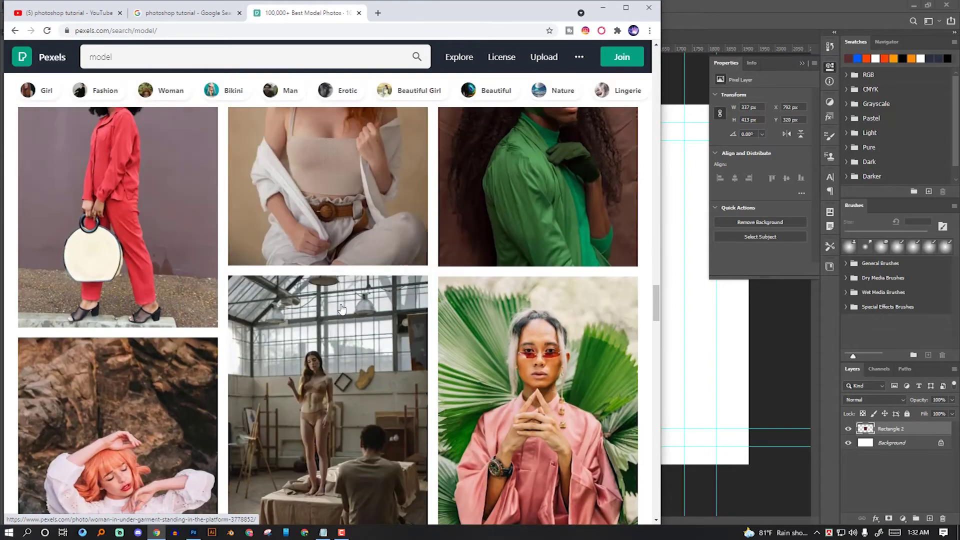
scroll(357, 290, "up", 4)
scroll(363, 284, "down", 1)
scroll(365, 285, "down", 5)
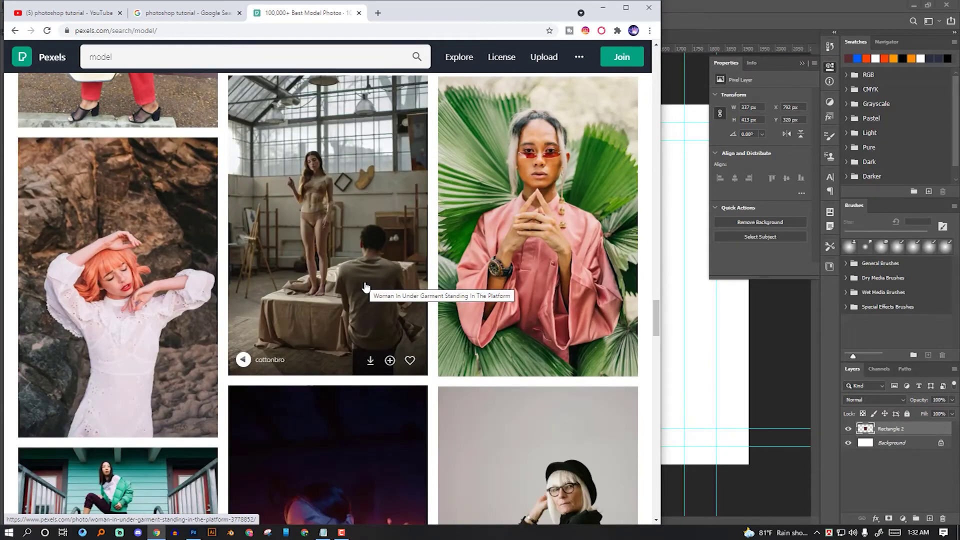
scroll(366, 285, "up", 10)
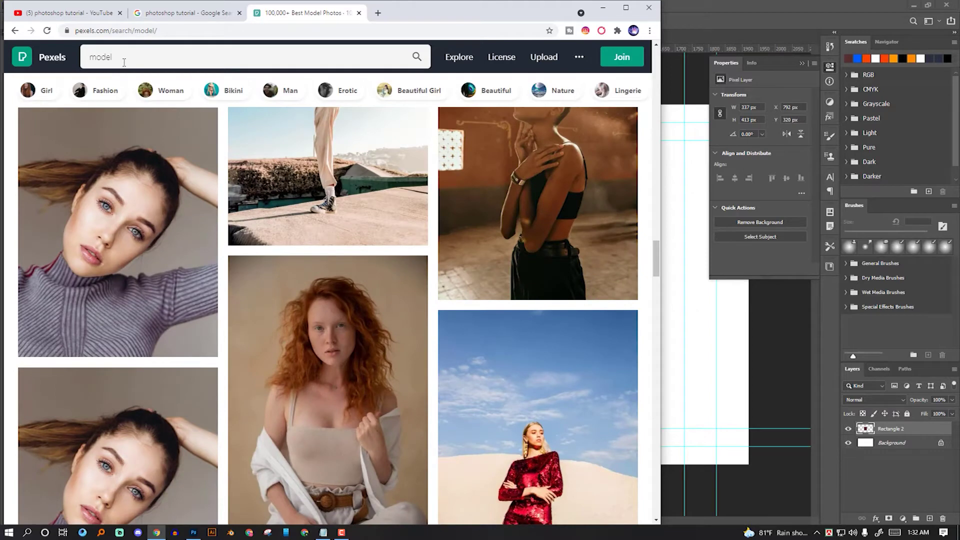
Step: Search Pexels for 'indian' and browse the results
left_click(124, 62)
type("india")
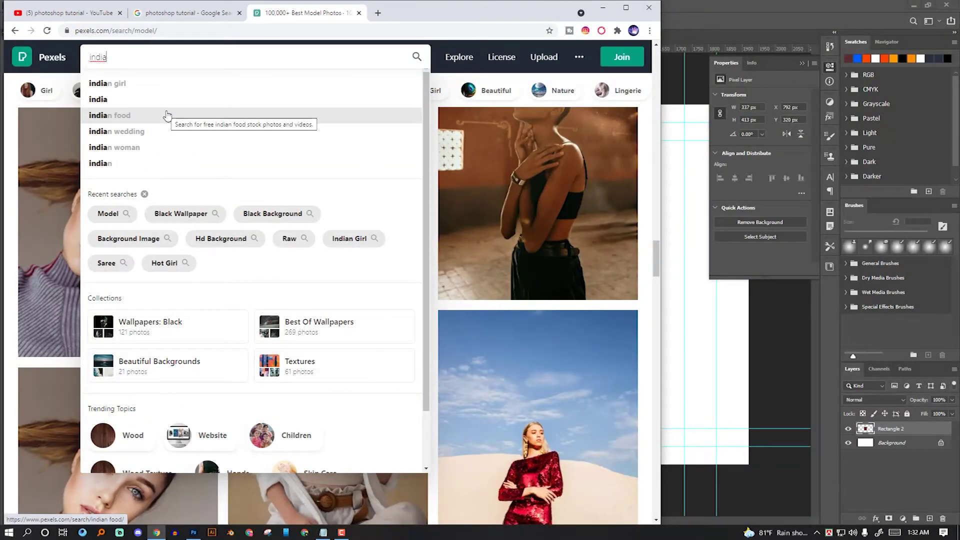
type("n")
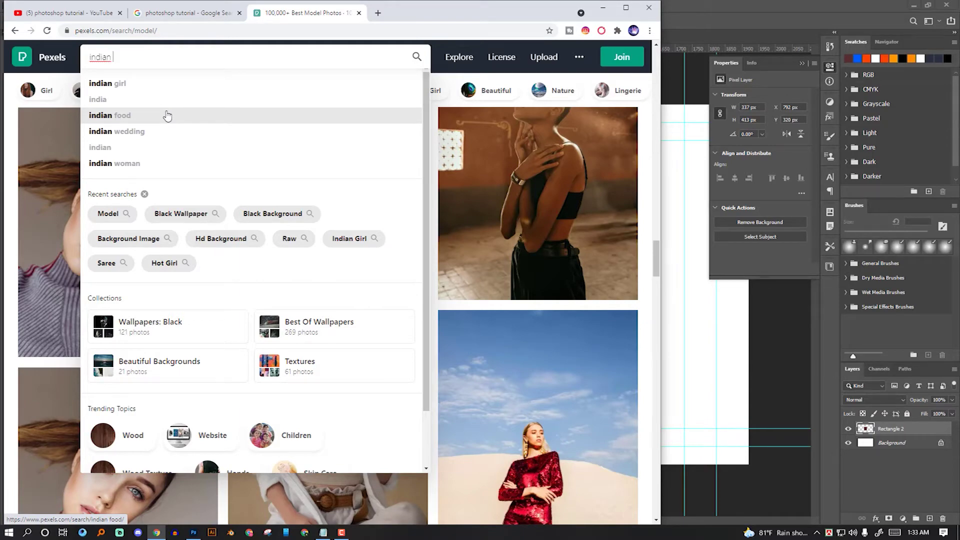
left_click(131, 83)
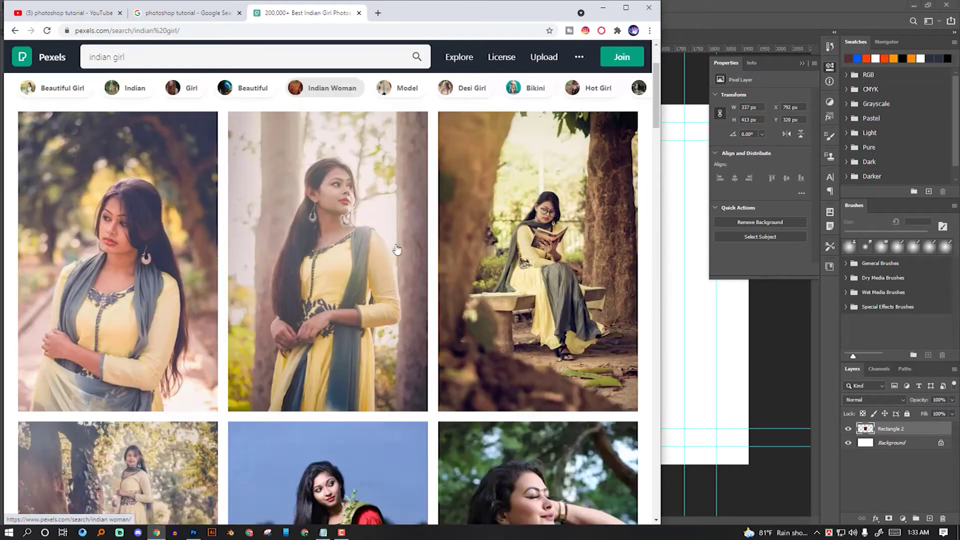
scroll(397, 249, "down", 5)
scroll(370, 240, "down", 7)
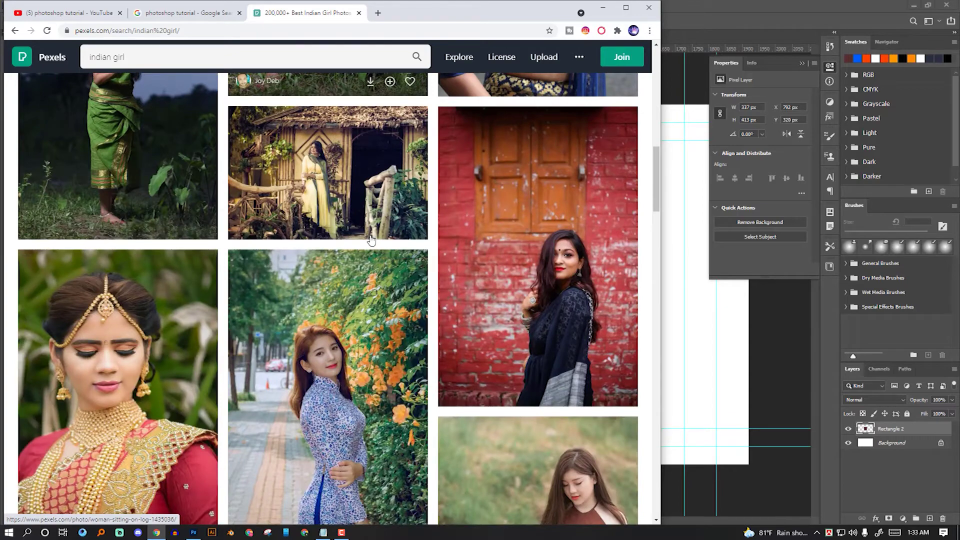
scroll(370, 240, "down", 5)
scroll(371, 241, "down", 3)
scroll(370, 235, "up", 1)
scroll(450, 220, "up", 2)
Step: Get the photo of the woman holding pink tulips and open the downloaded file
left_click(485, 214)
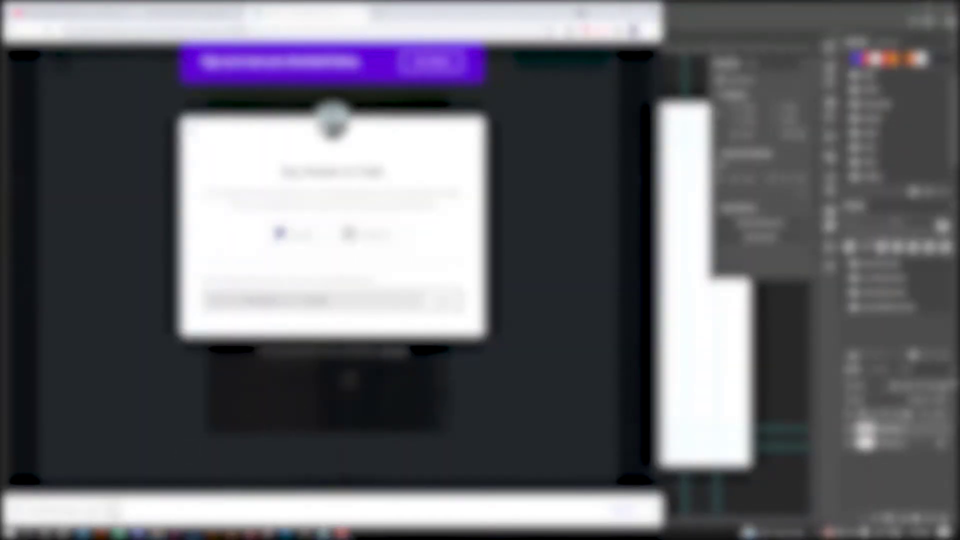
left_click(112, 509)
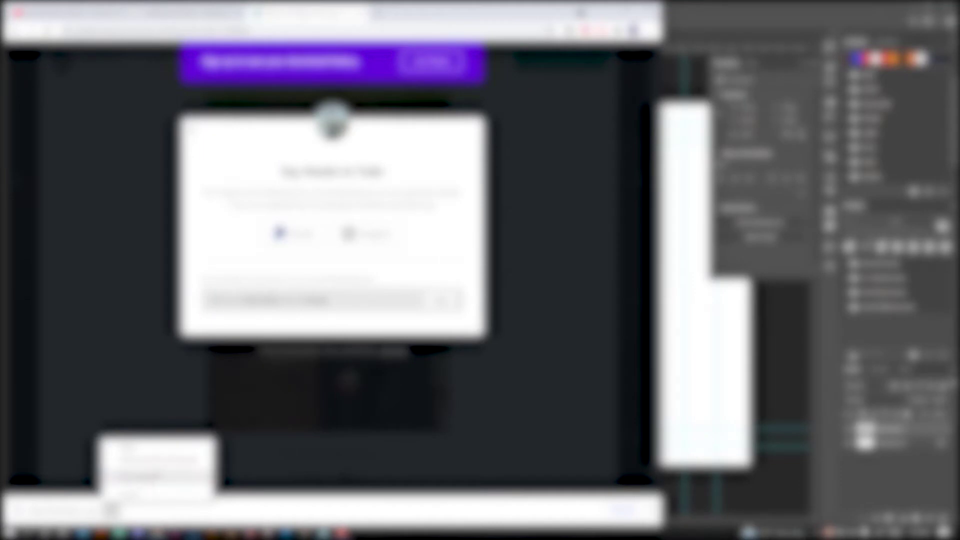
left_click(129, 455)
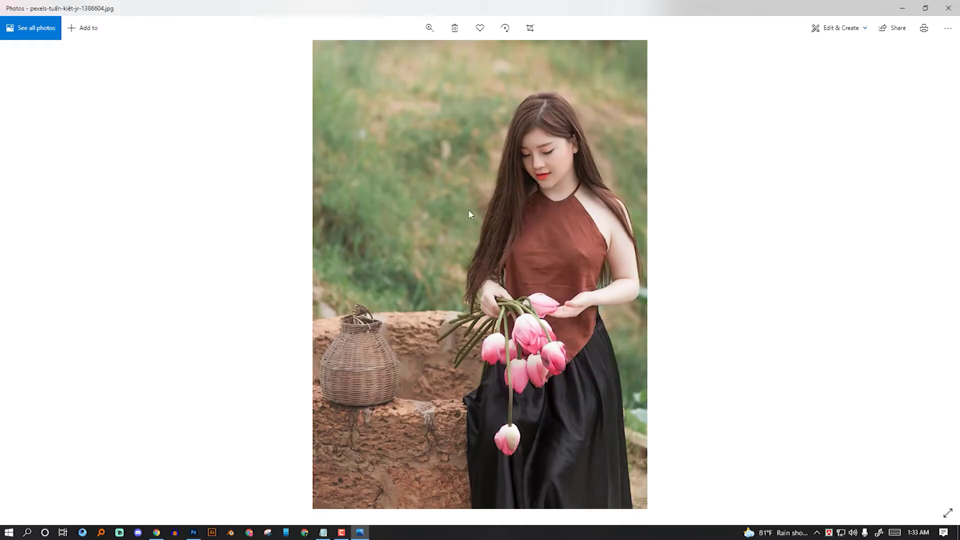
Step: Open the tulip photo from Windows Photos in Adobe Photoshop 2020
right_click(493, 159)
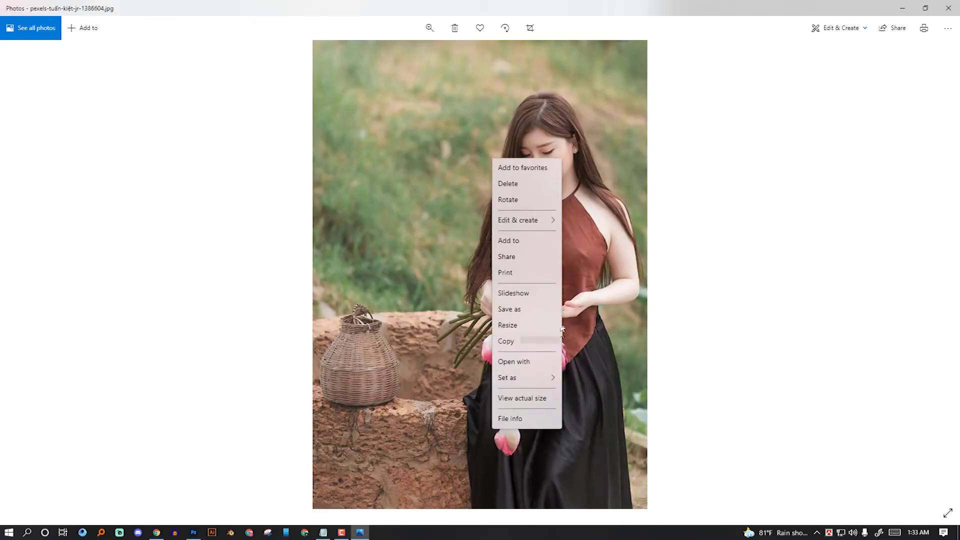
left_click(515, 362)
left_click(97, 146)
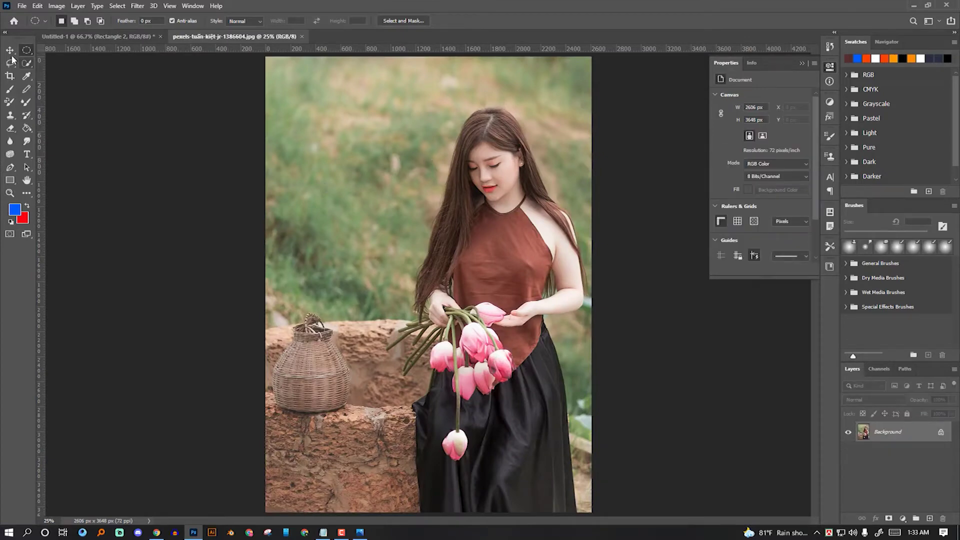
left_click(10, 50)
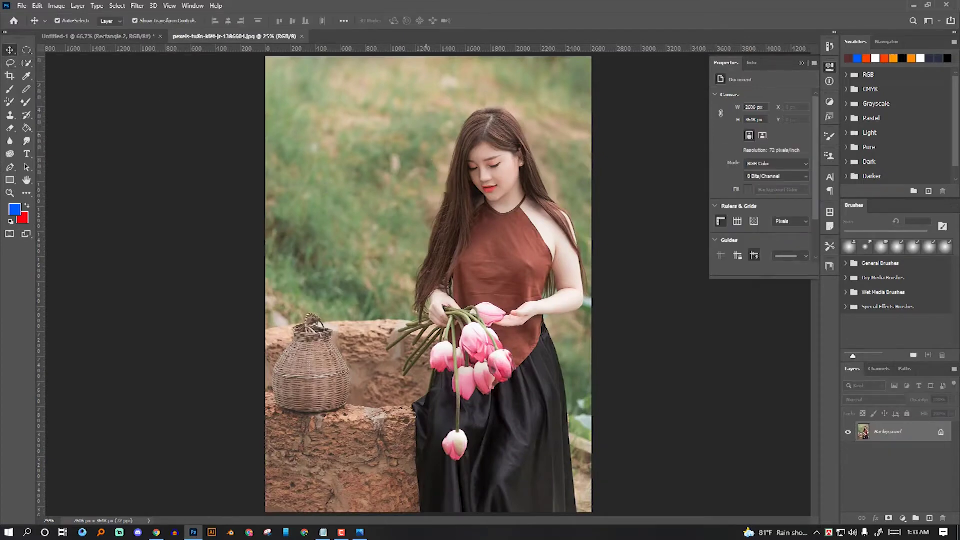
Step: Drag the unlocked tulip photo into Untitled-1, shrink it to about a third, and place it left
left_click(941, 431)
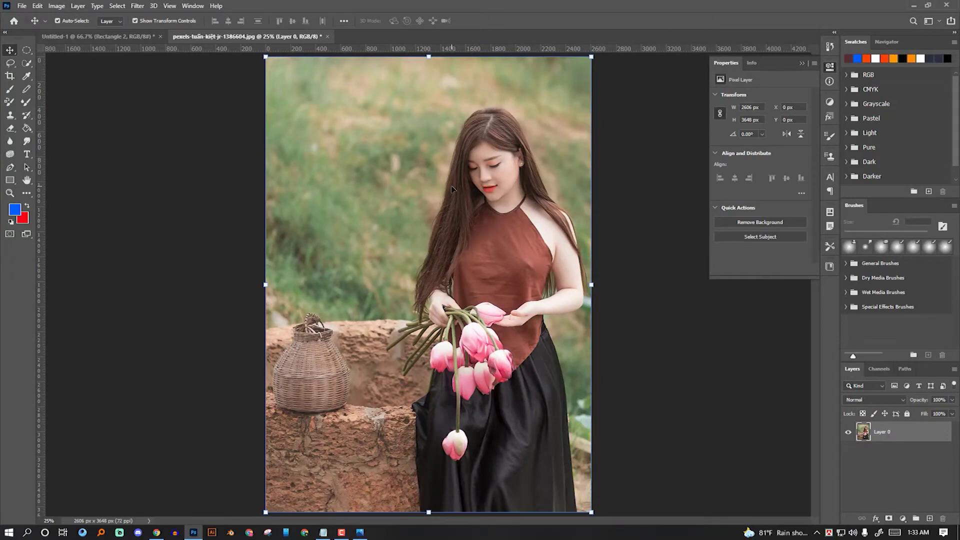
mouse_move(450, 160)
left_mouse_down()
mouse_move(116, 36)
mouse_move(355, 176)
left_mouse_up()
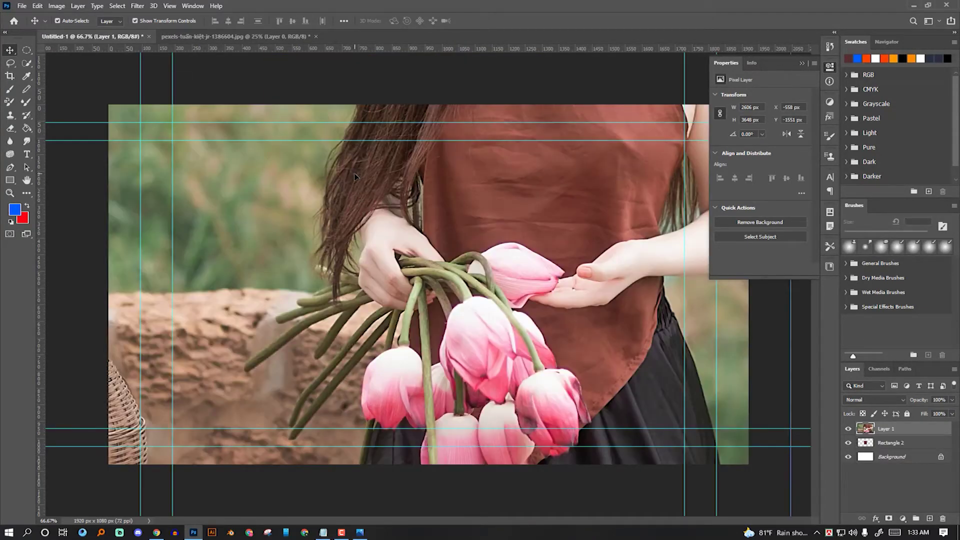
key("ctrl+minus")
key("ctrl+minus")
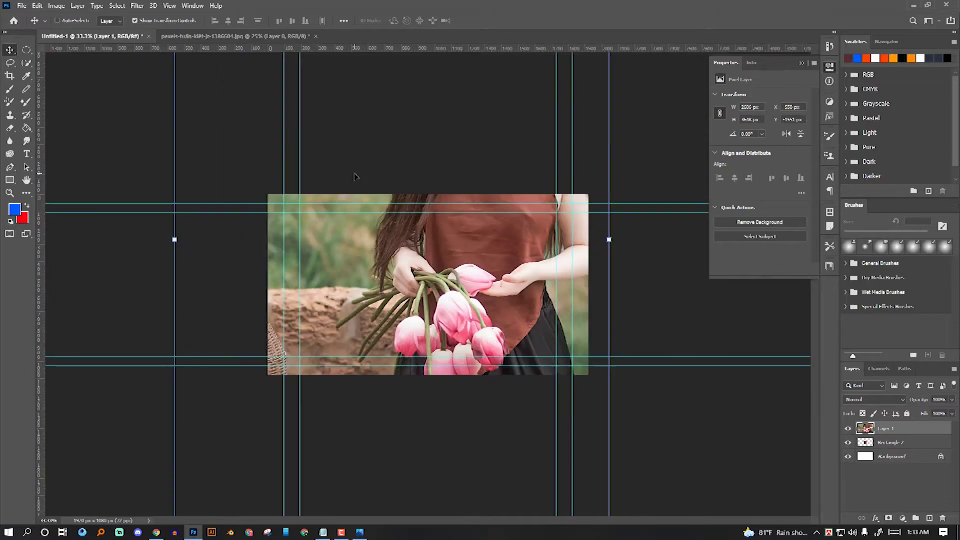
key("ctrl+minus")
key("ctrl+minus")
key("ctrl")
left_click_drag(462, 185, 444, 214)
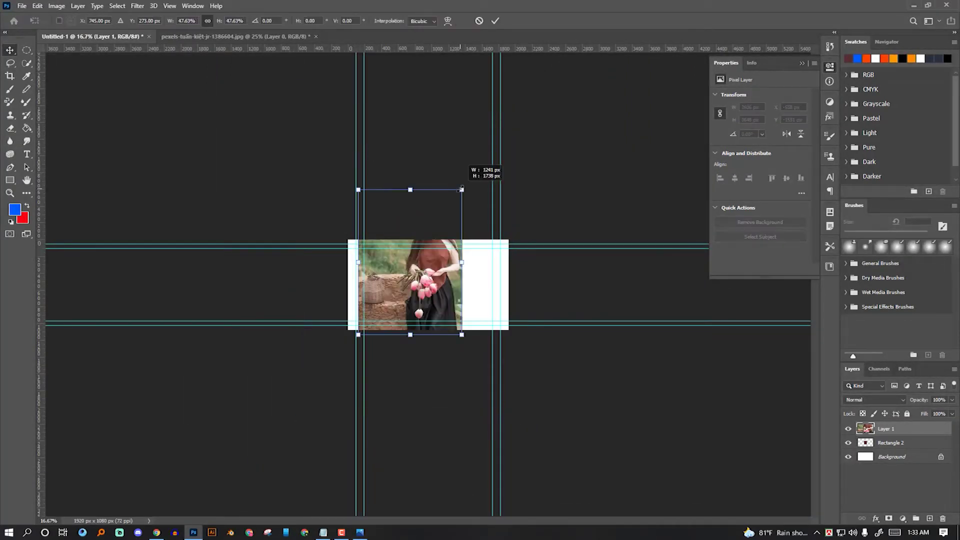
left_click_drag(431, 274, 392, 295)
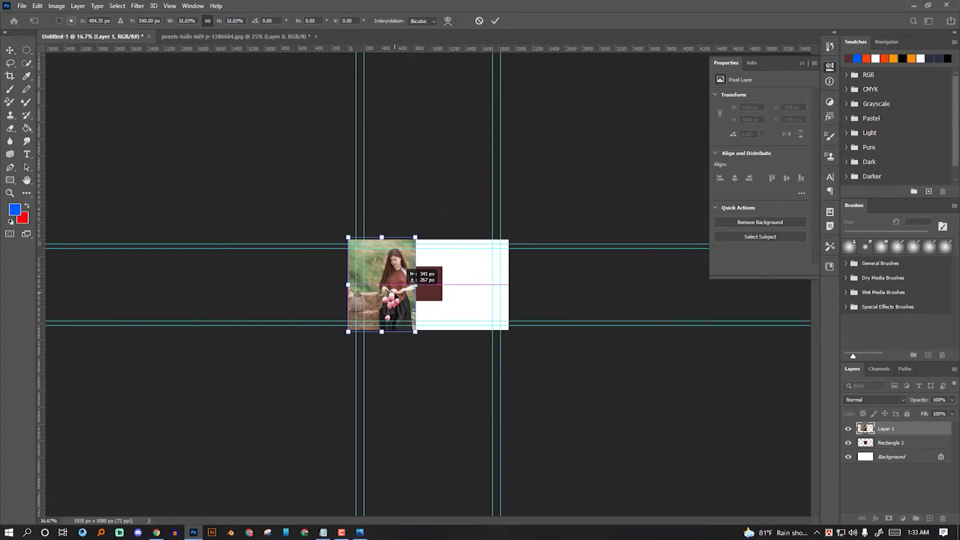
key("Return")
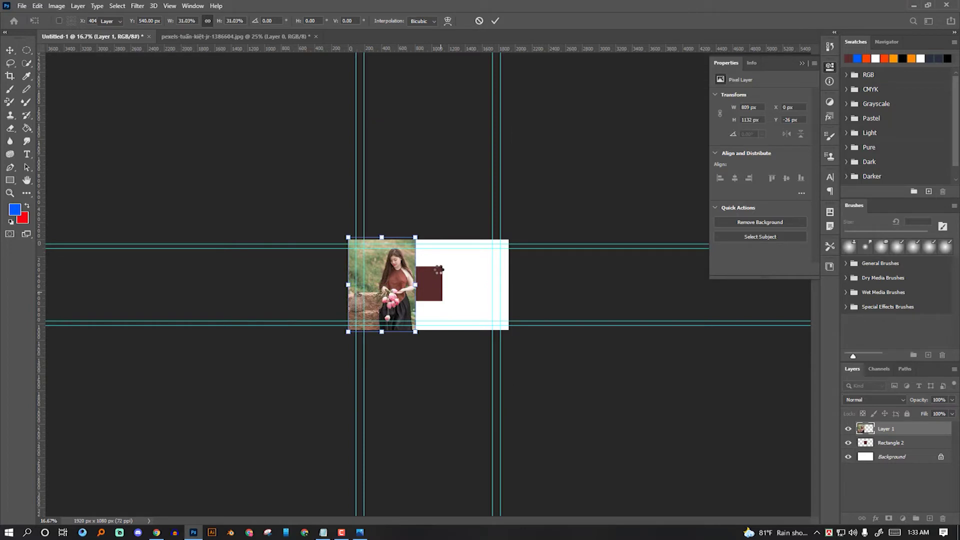
Step: Hide the maroon Rectangle 2 layer and zoom back in on the canvas
left_click(848, 443)
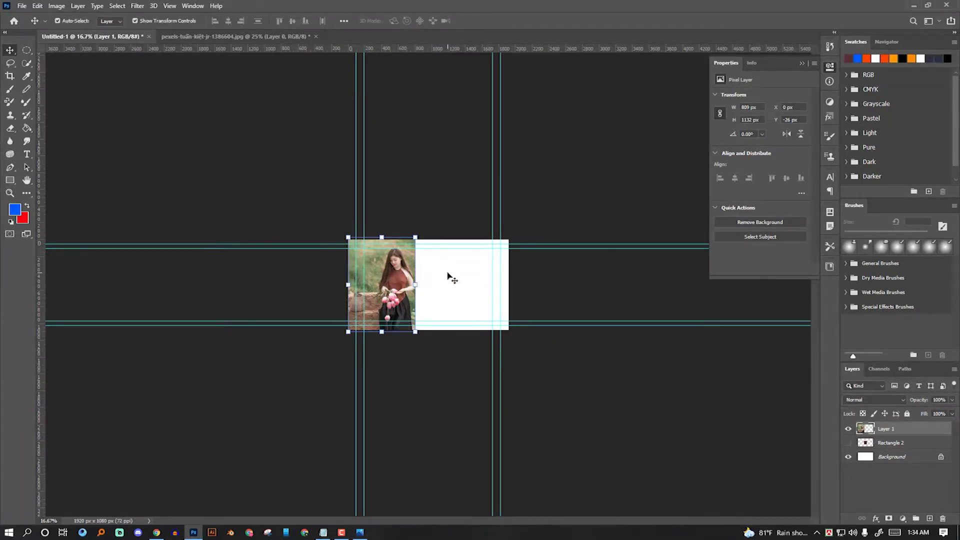
key("ctrl+plus")
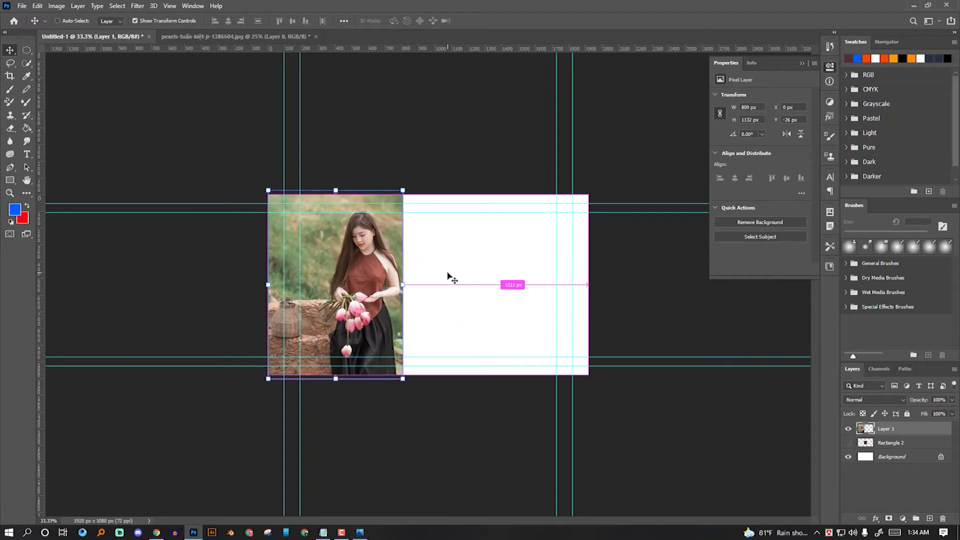
key("ctrl+plus")
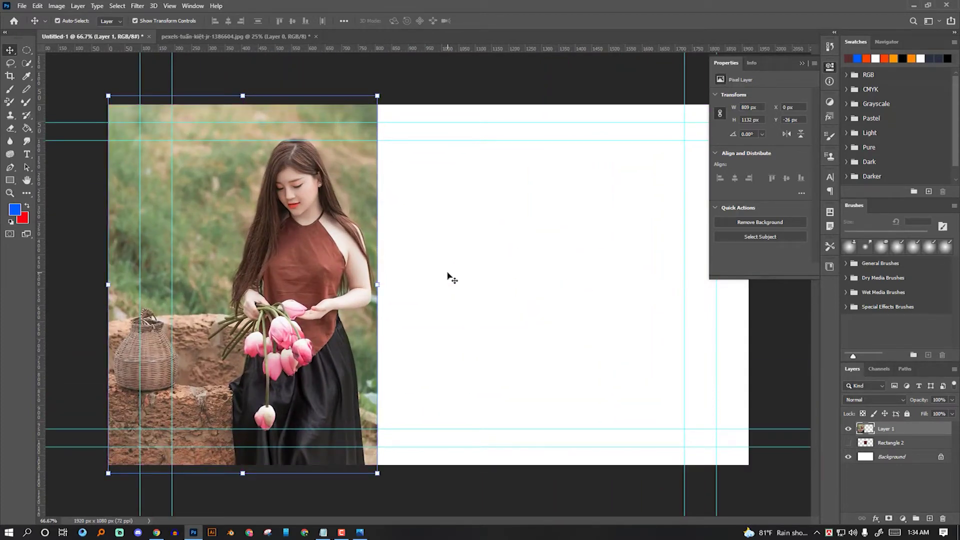
left_click(11, 63)
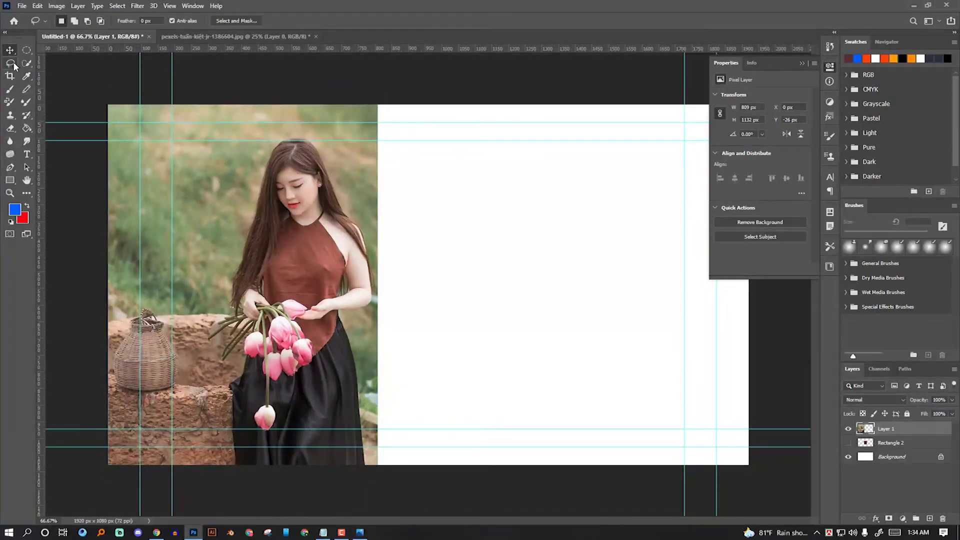
Step: Choose the plain Lasso tool and zoom in around the woman's face
right_click(12, 64)
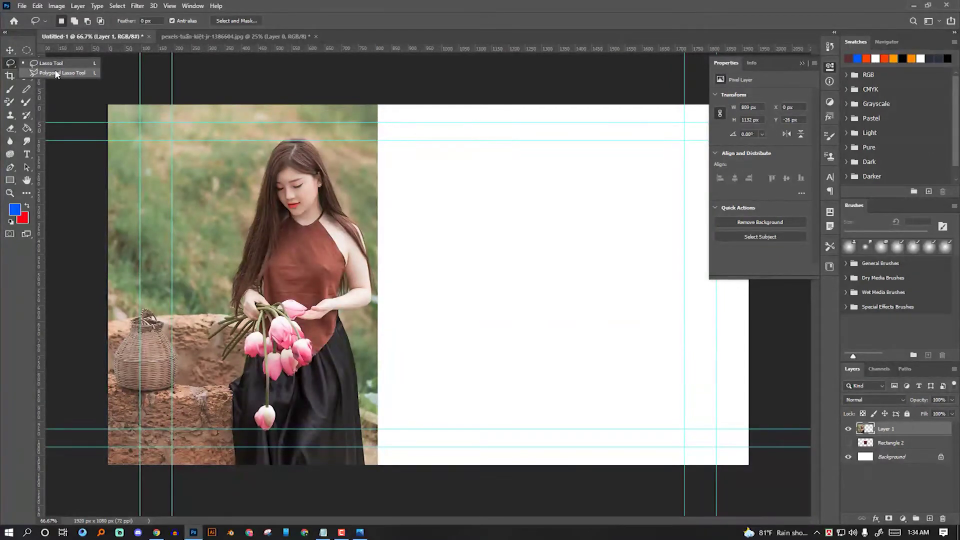
left_click(44, 66)
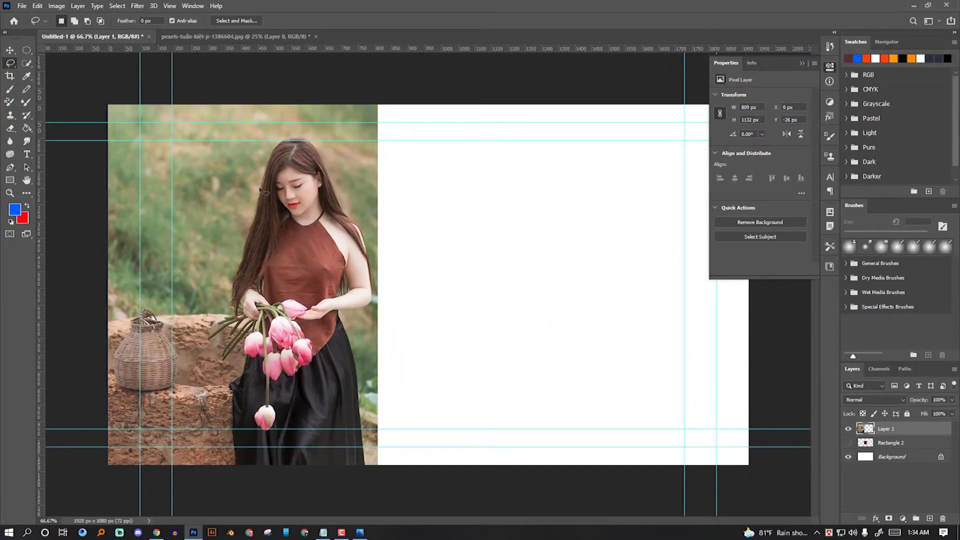
scroll(332, 177, "up", 5)
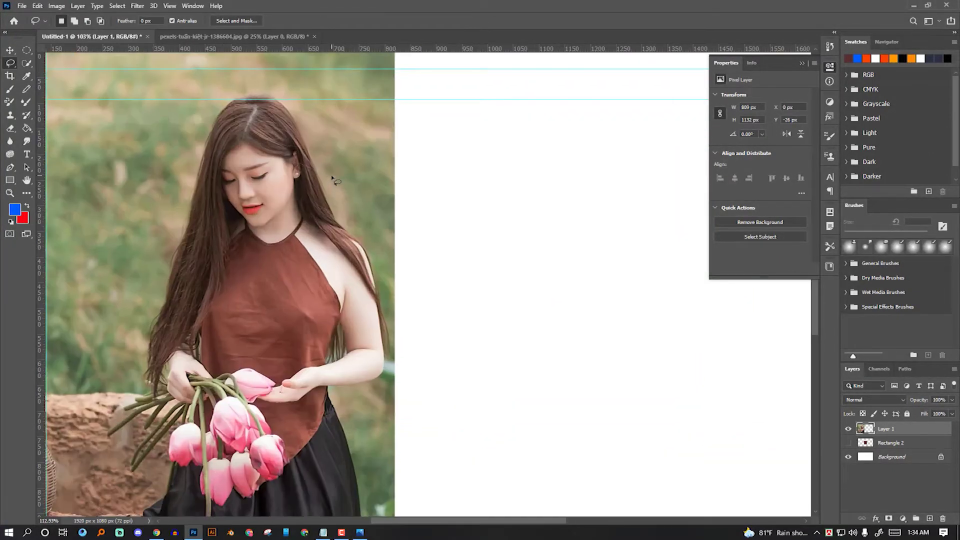
left_click_drag(379, 197, 400, 209)
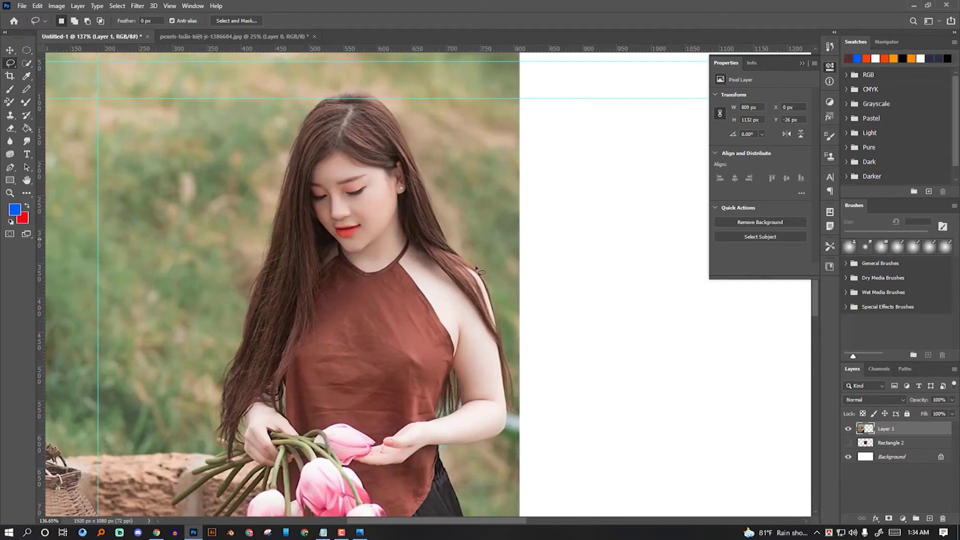
Step: Lasso the woman's head and upper body, add a layer mask, then undo it
left_click_drag(441, 225, 422, 170)
mouse_move(414, 158)
left_mouse_down()
mouse_move(402, 128)
mouse_move(350, 93)
left_mouse_up()
left_click_drag(288, 174, 481, 353)
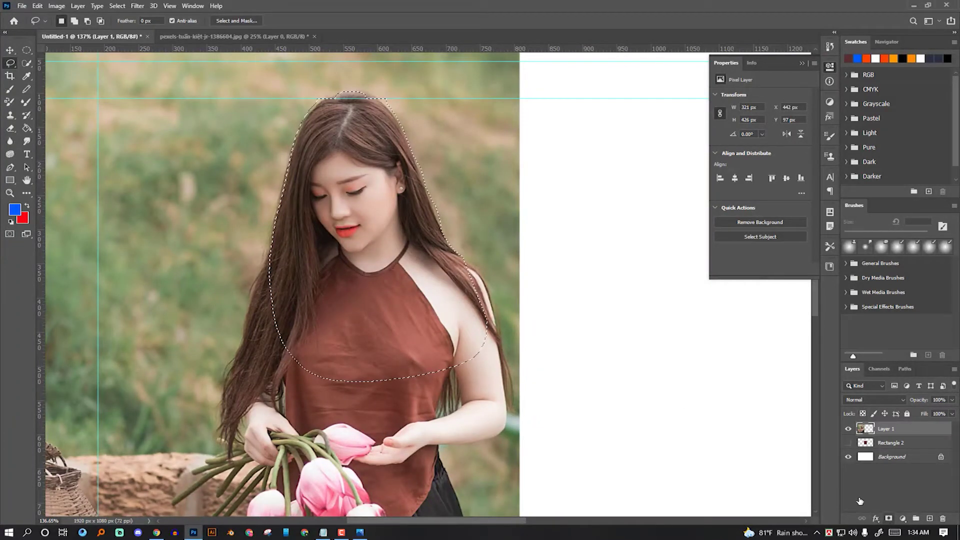
left_click(889, 518)
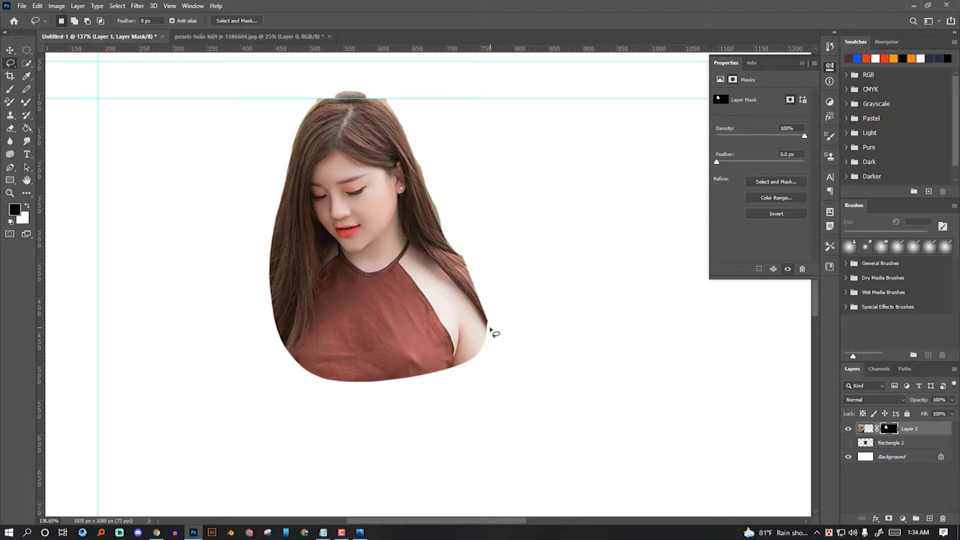
key("ctrl+z")
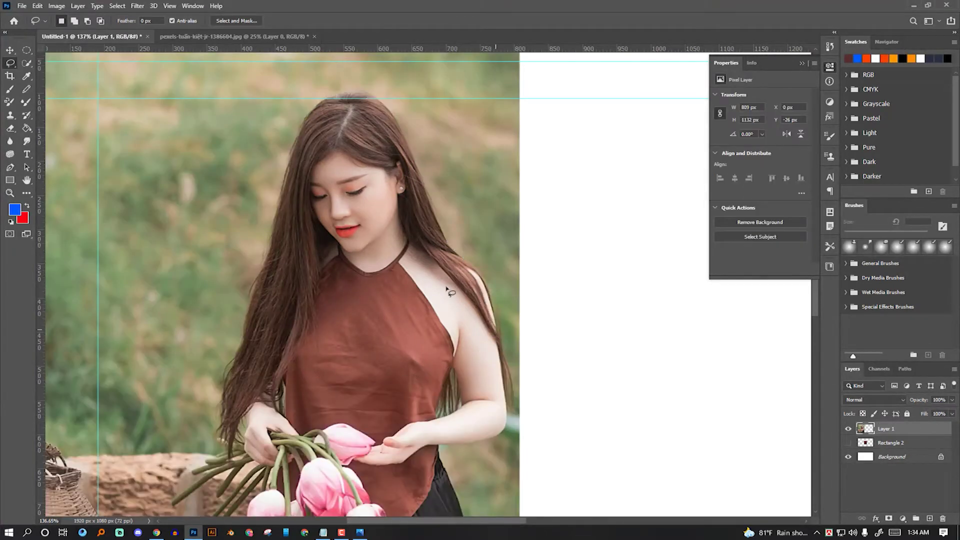
Step: Switch to the Polygonal Lasso and trace the woman's head and left hair edge
right_click(11, 63)
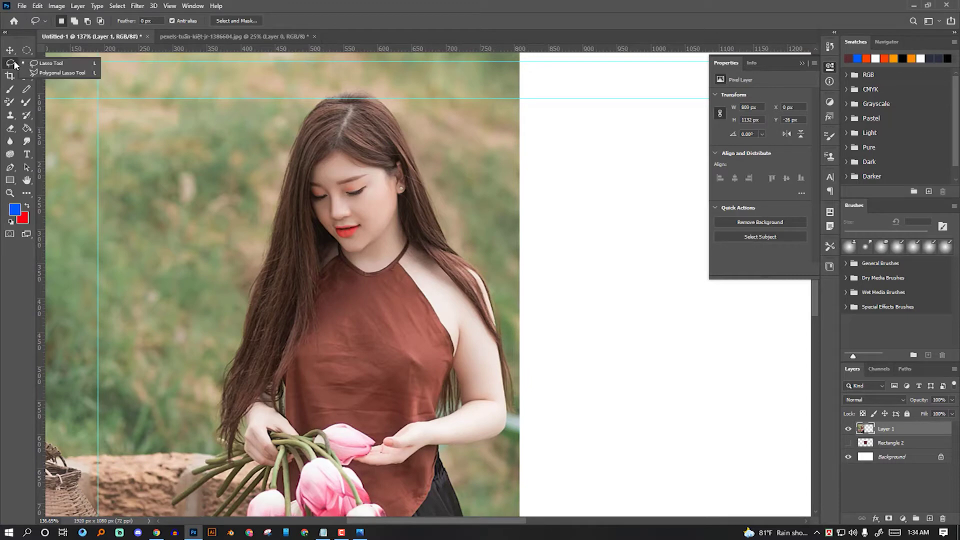
left_click(49, 75)
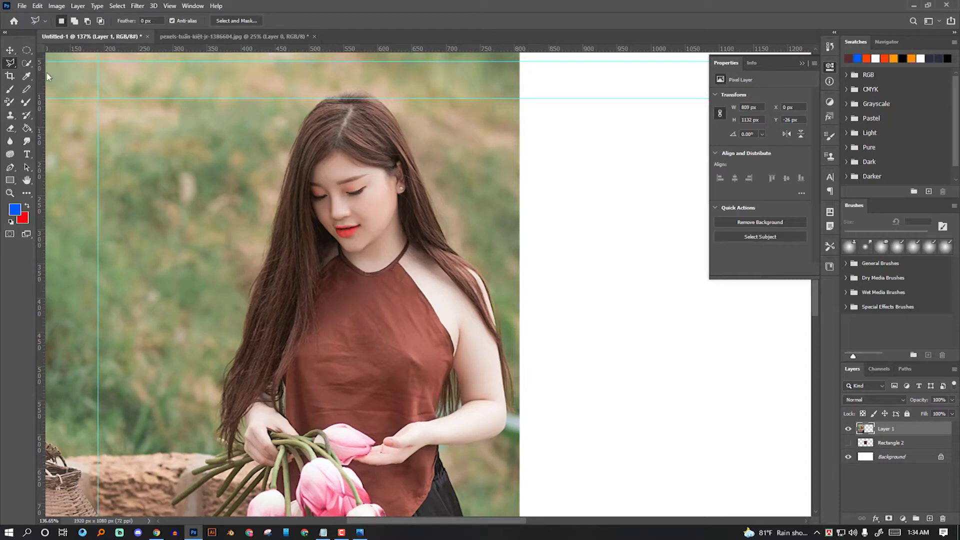
left_click(446, 240)
left_click(412, 153)
left_click(378, 98)
left_click(303, 119)
left_click(293, 149)
left_click(286, 167)
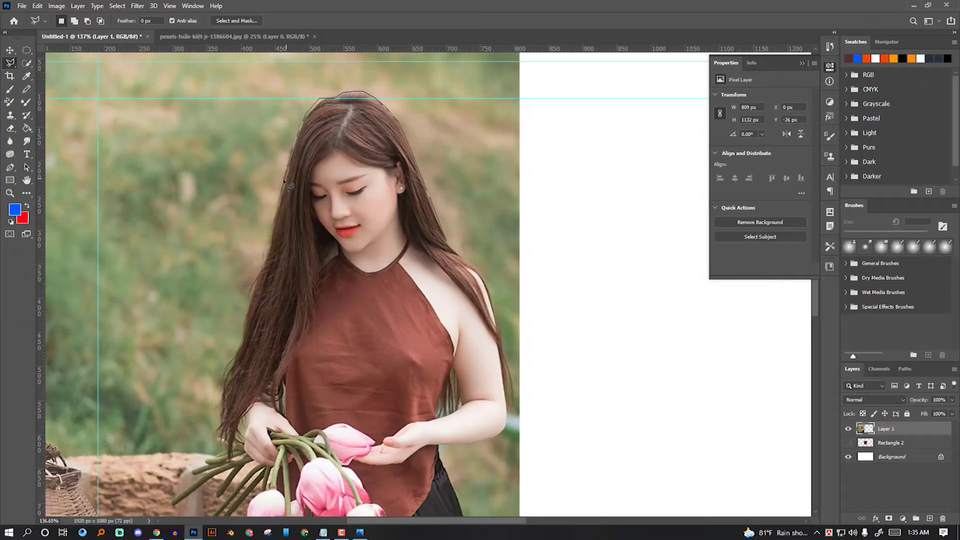
left_click(274, 233)
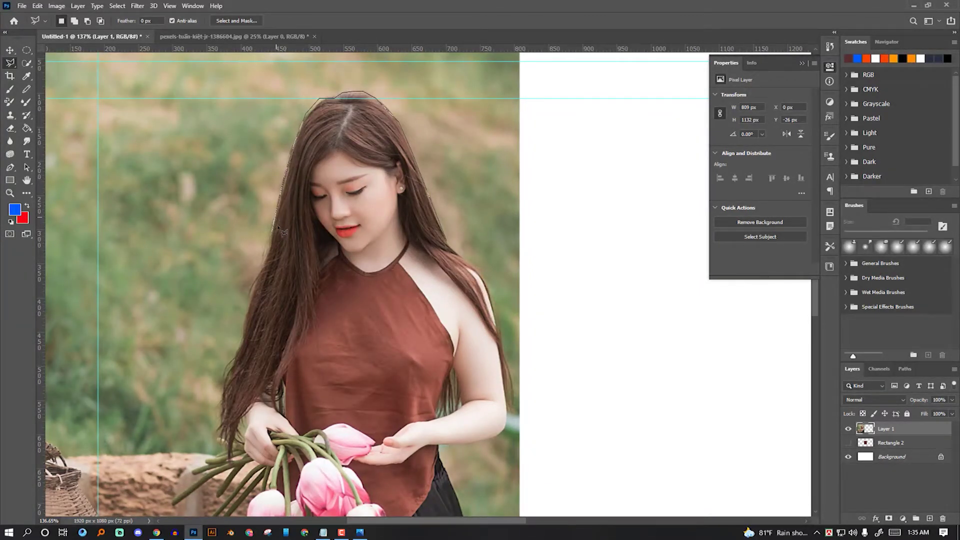
Step: Continue the polygon outline across the flowers and up the arm, closing the selection around the woman
left_click(252, 280)
left_click(246, 316)
left_click(222, 380)
left_click(221, 441)
left_click(270, 400)
left_click(352, 441)
left_click(480, 464)
left_click(506, 427)
left_click(510, 388)
left_click(488, 295)
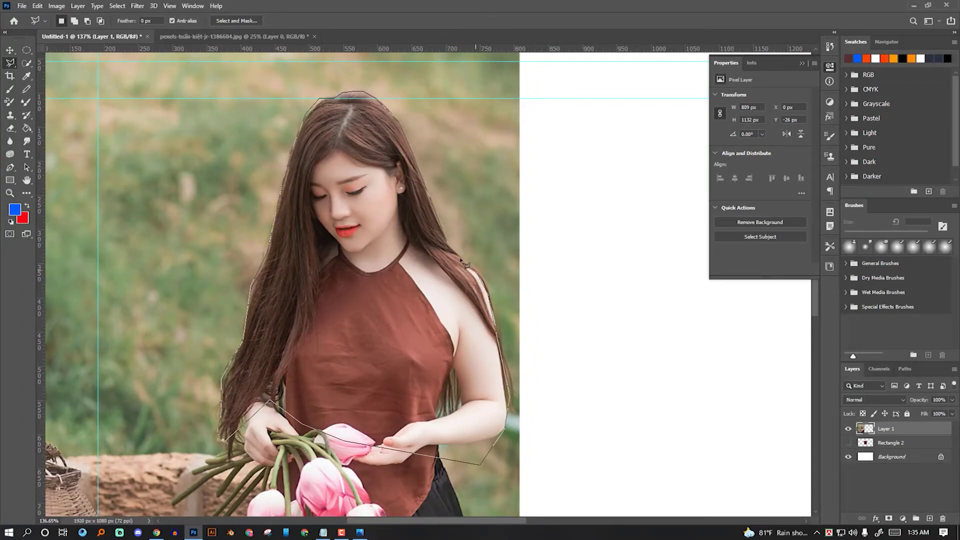
double_click(452, 247)
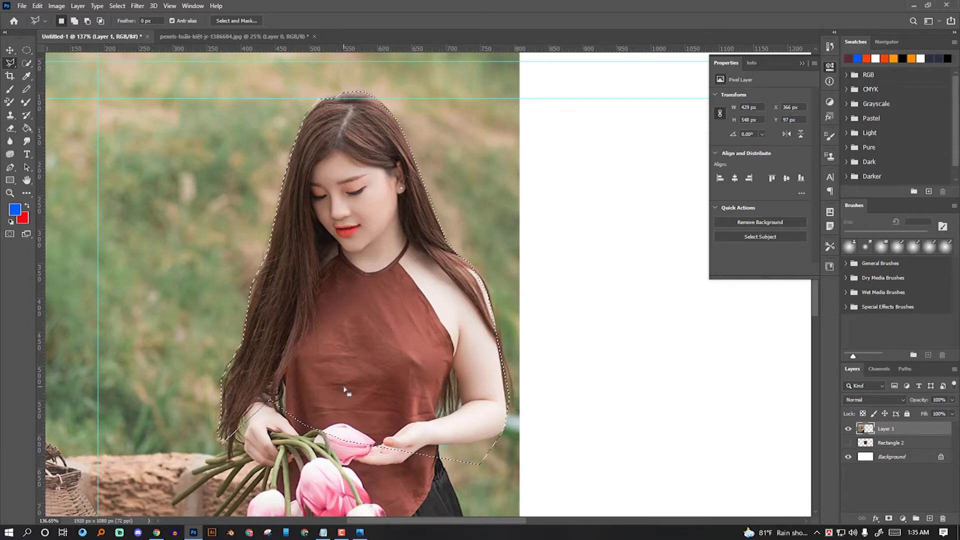
Step: Draw a small triangular grass selection with an added area, then clear it with Ctrl+D
left_click(145, 120)
left_click(205, 130)
left_click(155, 142)
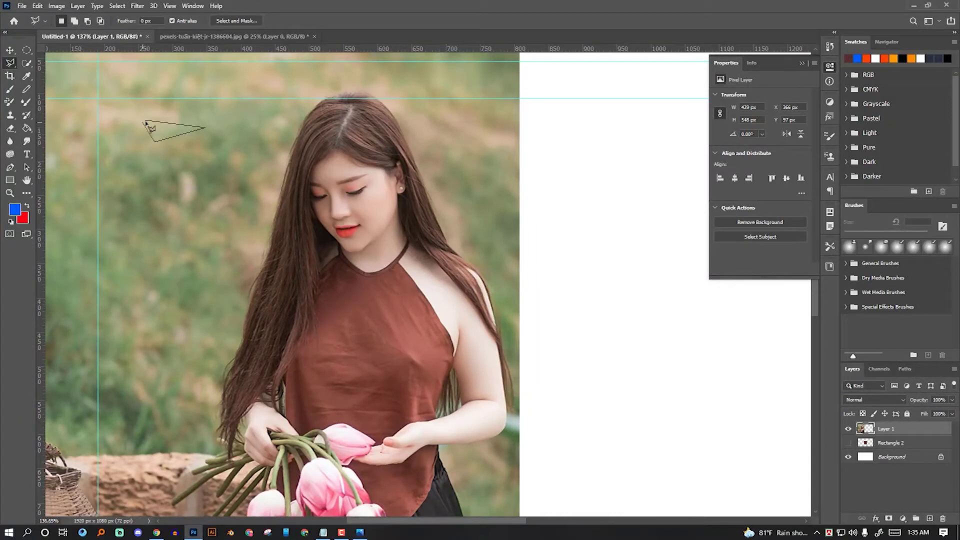
left_click(145, 119)
left_click(75, 20)
left_click(164, 108)
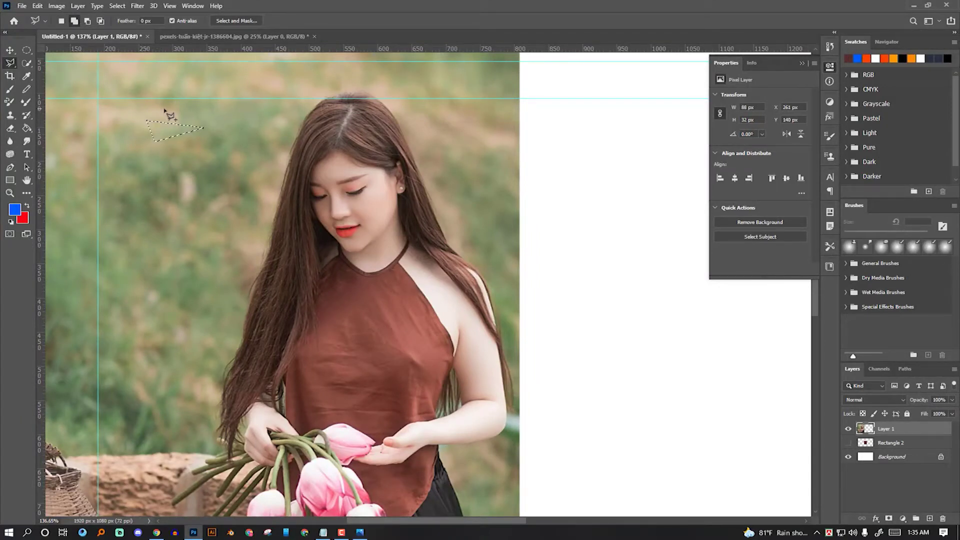
left_click(70, 26)
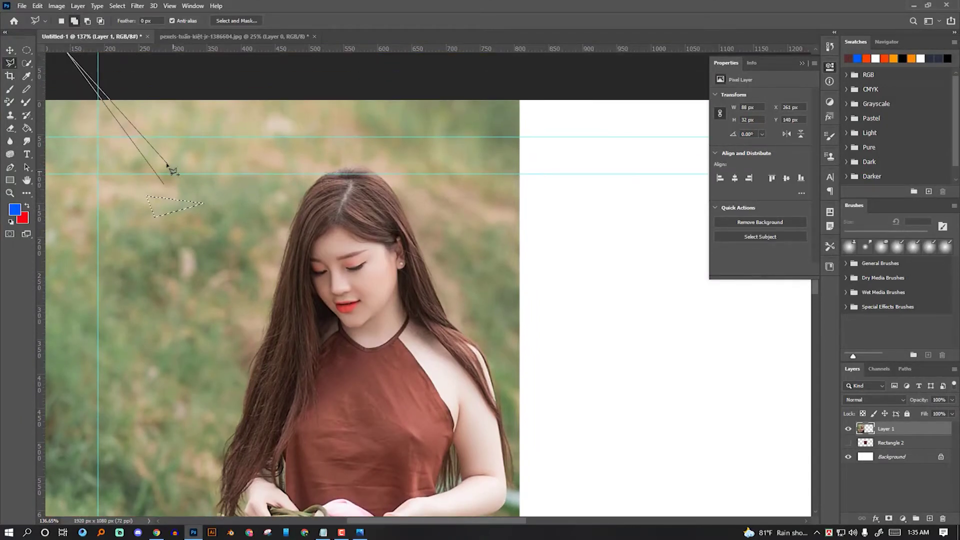
double_click(170, 192)
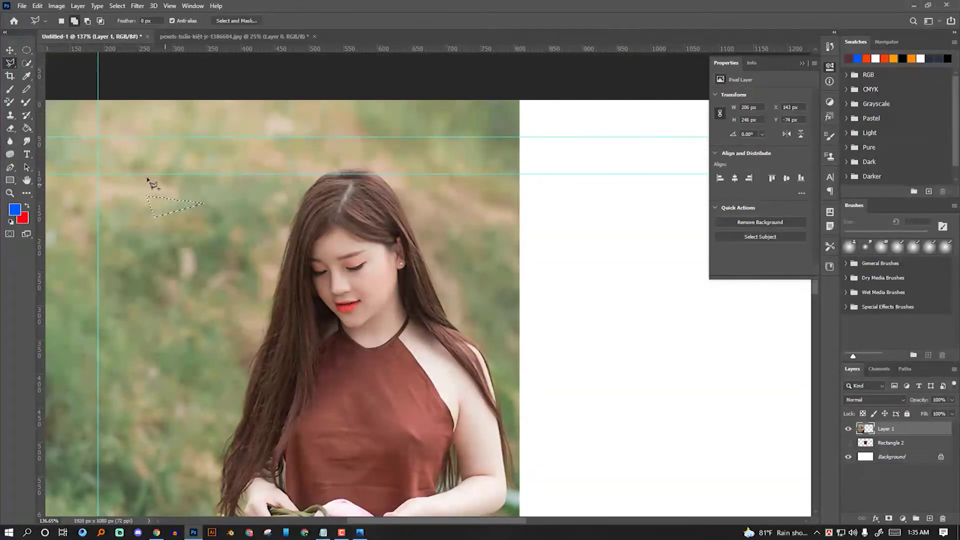
key("ctrl+d")
left_click(27, 63)
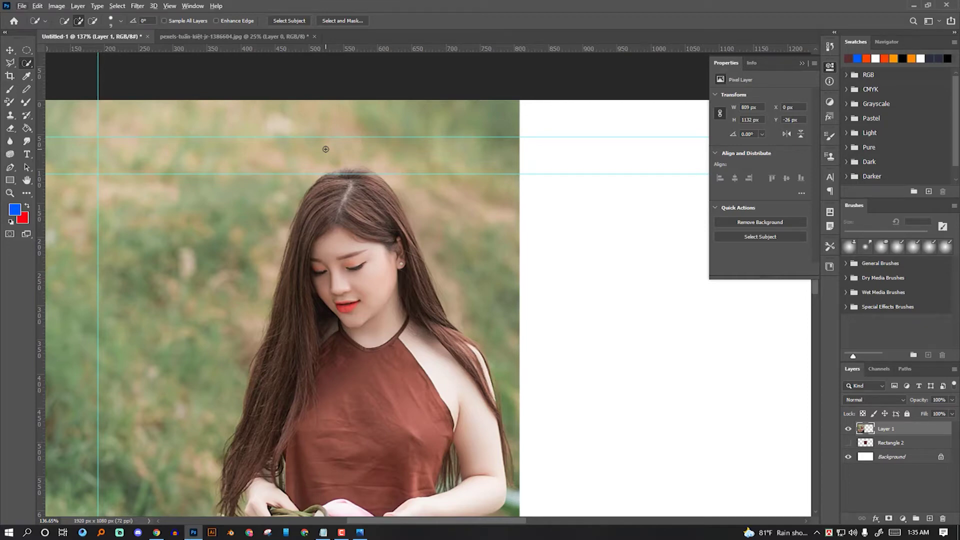
Step: Quick-select the woman's hair, body, arm and hand, refining the edges along the shoulder and hair
key("ctrl+minus")
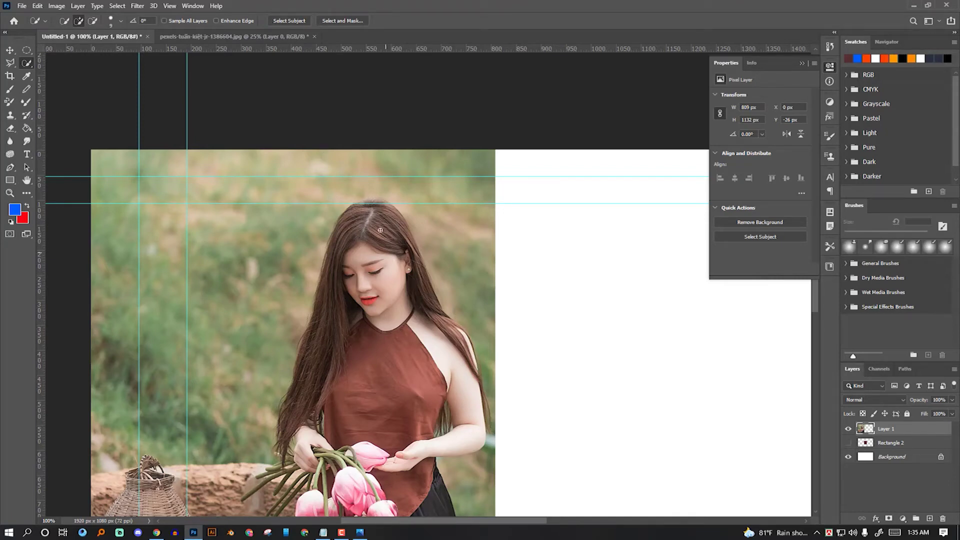
mouse_move(374, 302)
left_mouse_down()
mouse_move(415, 283)
mouse_move(483, 377)
left_mouse_up()
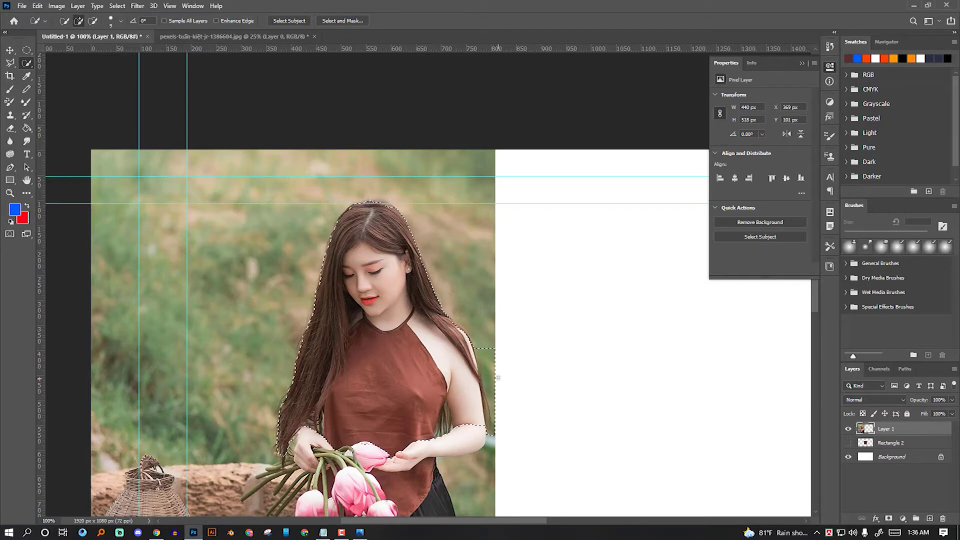
left_click_drag(495, 370, 465, 345)
left_click_drag(414, 294, 428, 324)
left_click_drag(416, 261, 461, 355)
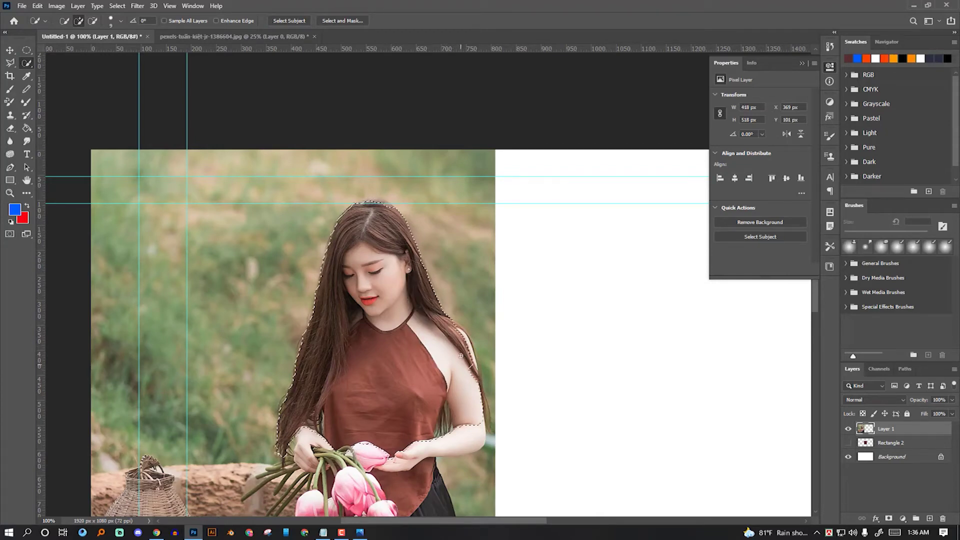
left_click_drag(461, 333, 469, 358)
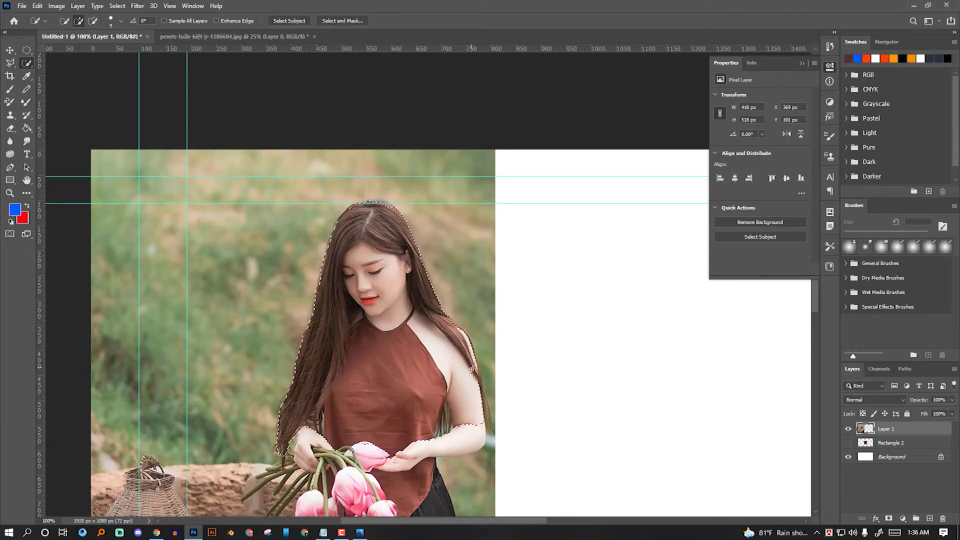
left_click_drag(472, 373, 473, 392)
left_click_drag(467, 431, 410, 449)
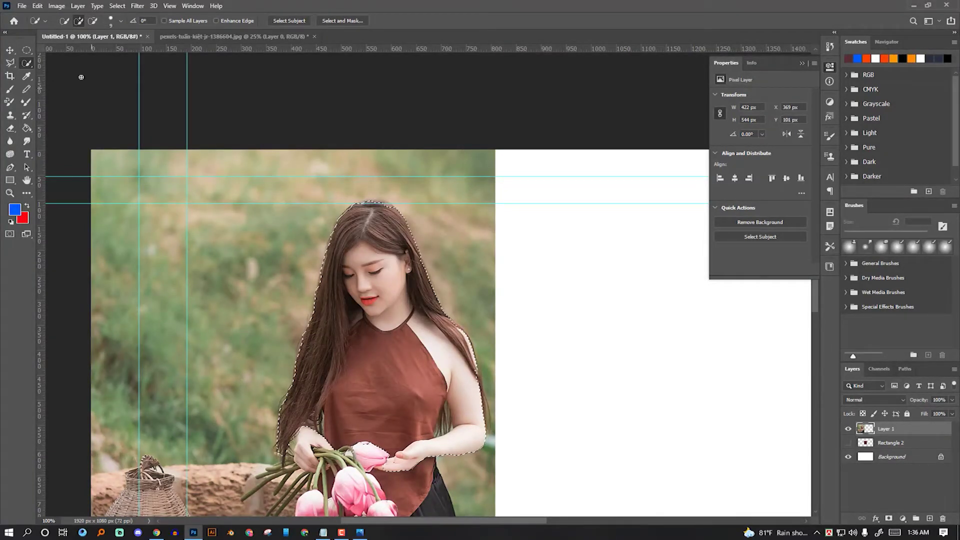
right_click(28, 61)
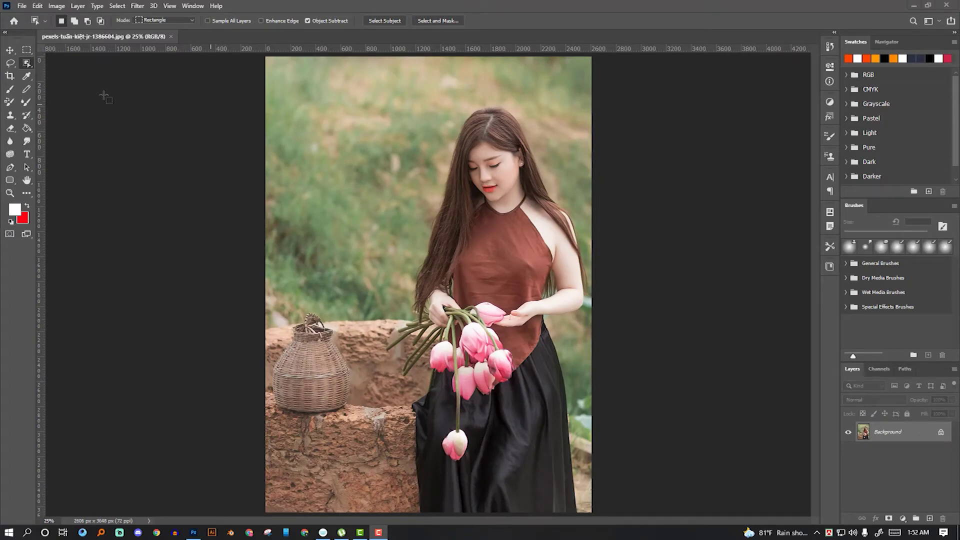
Step: Auto-select the girl by dragging an Object Selection box around her
right_click(28, 66)
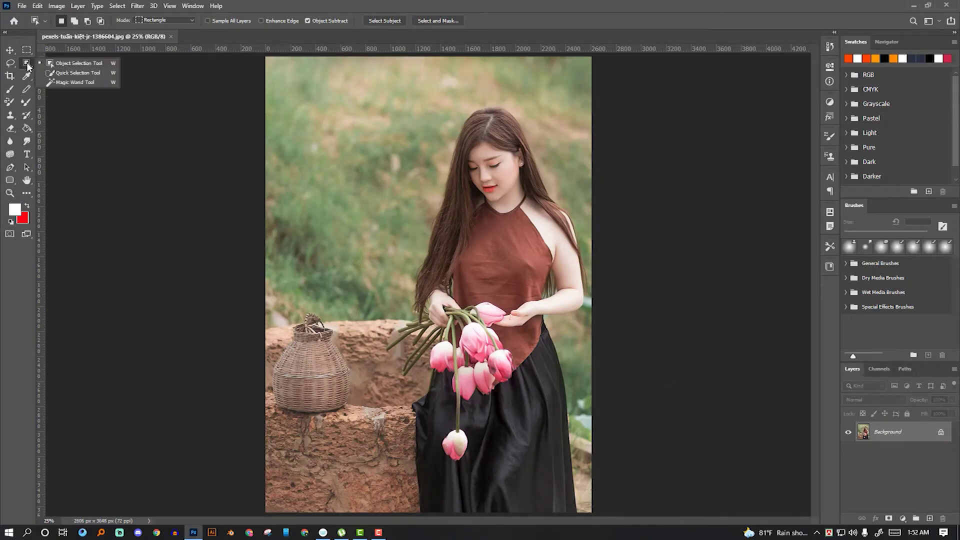
left_click(77, 64)
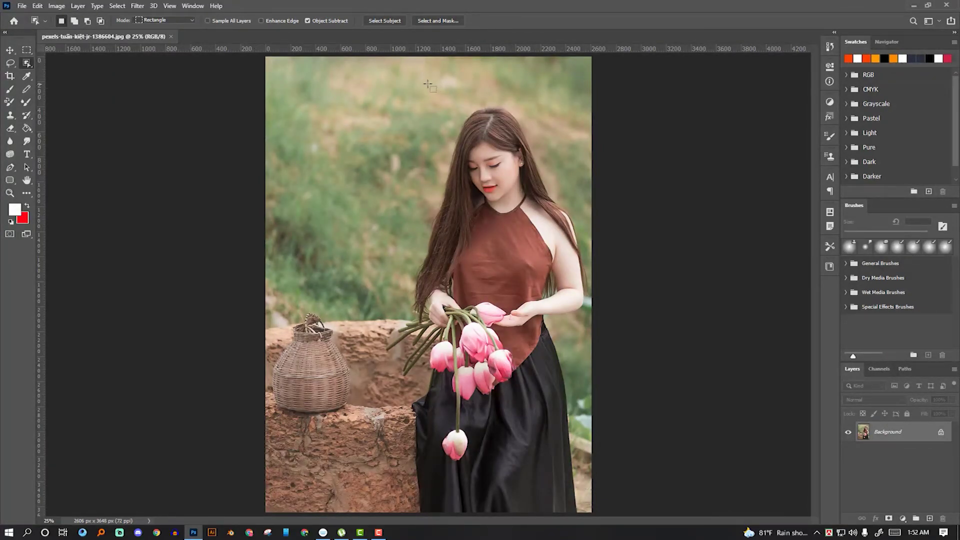
left_click_drag(413, 90, 592, 409)
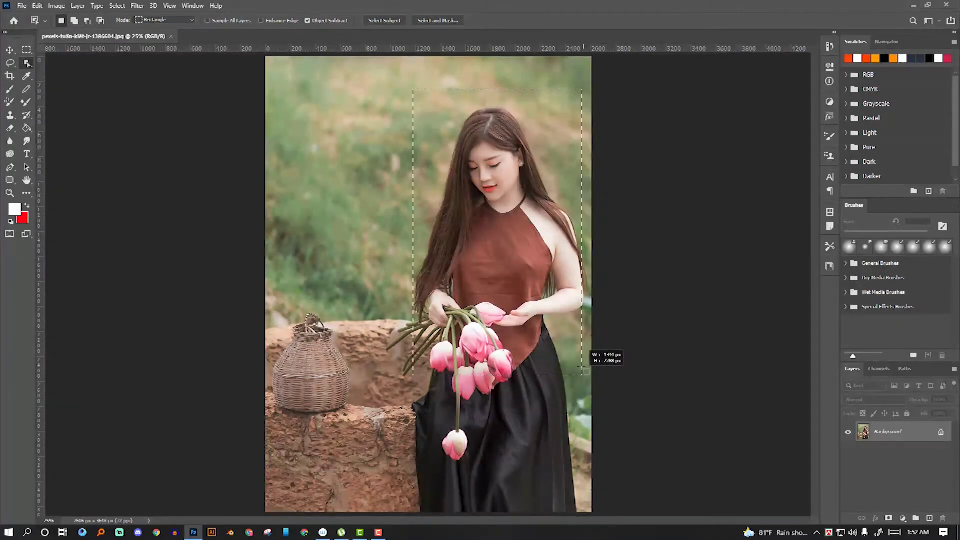
left_click_drag(593, 417, 590, 336)
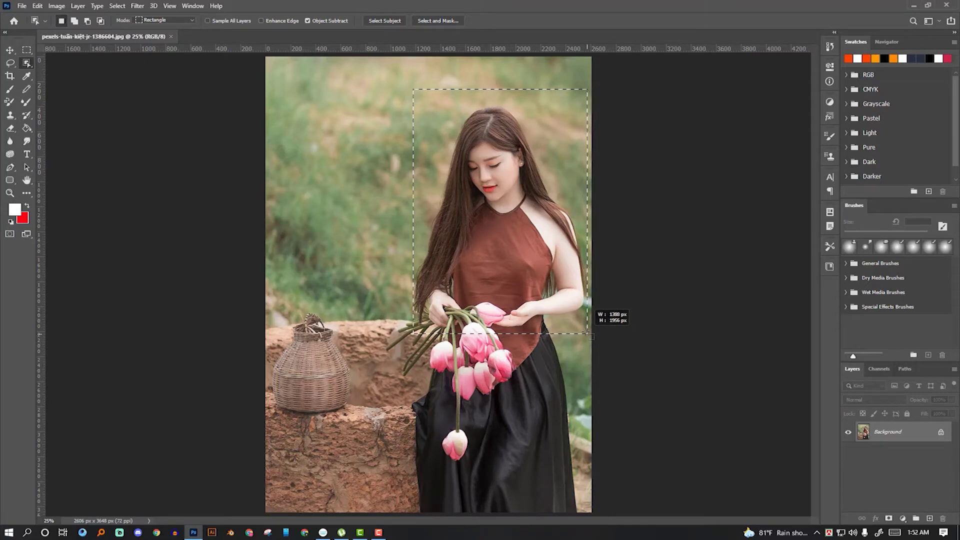
left_click_drag(591, 336, 589, 334)
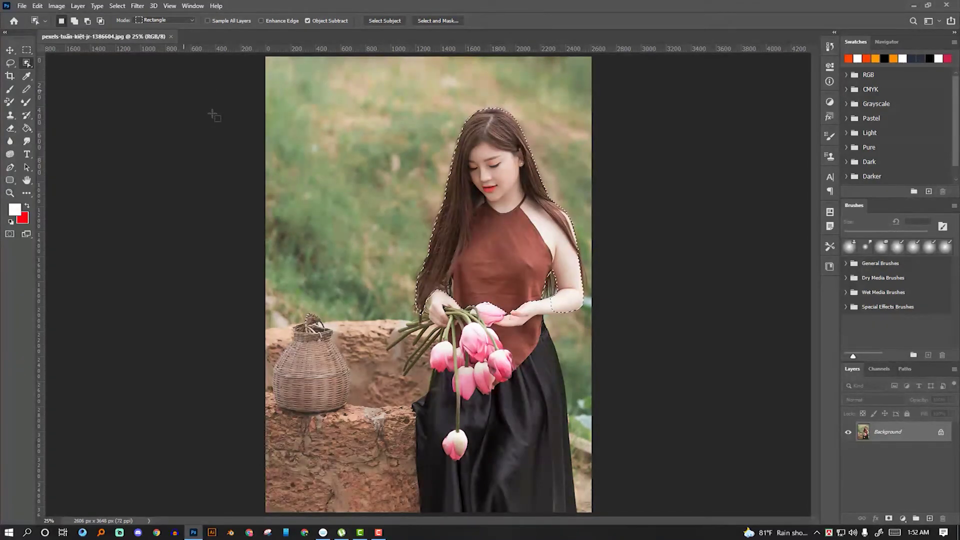
Step: Clear the girl selection and switch to the Magic Wand tool
left_click(27, 50)
left_click(271, 108)
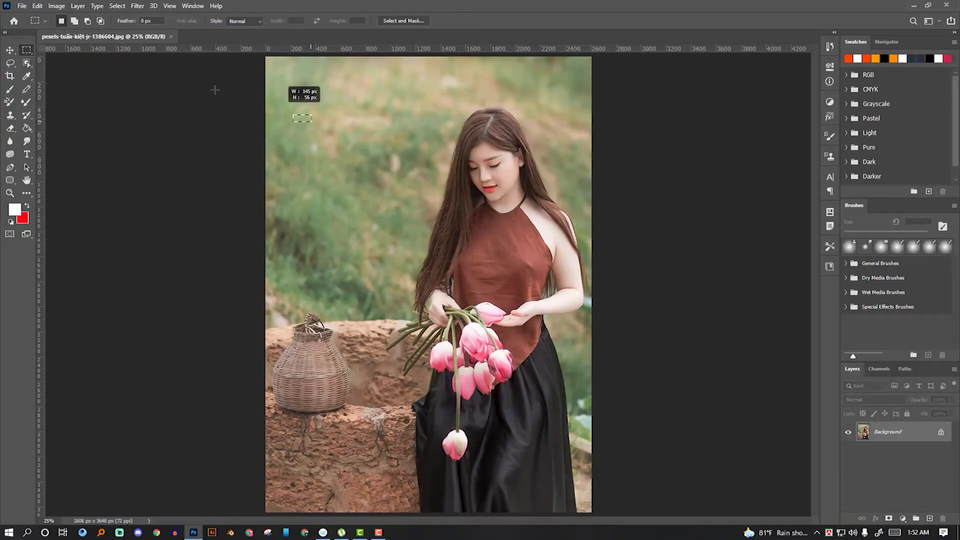
left_click(28, 62)
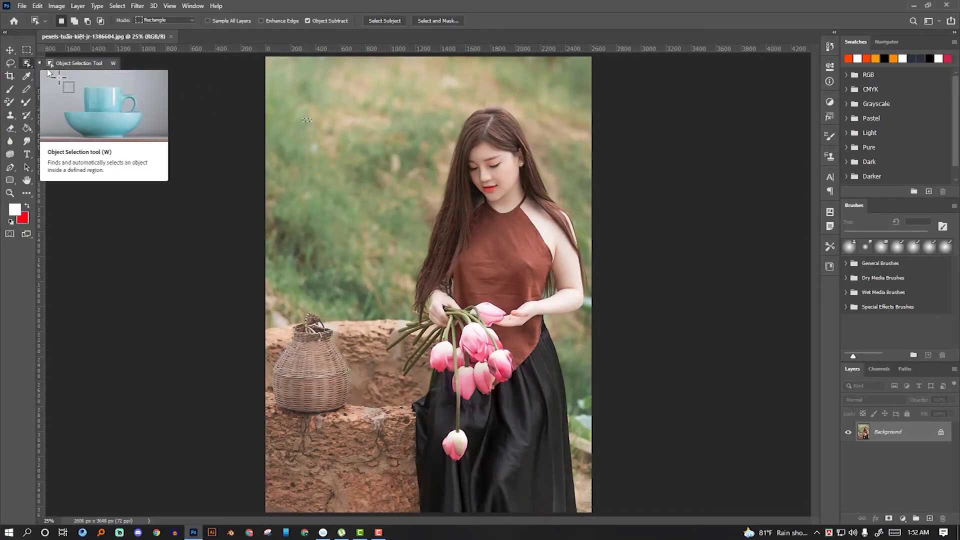
right_click(28, 63)
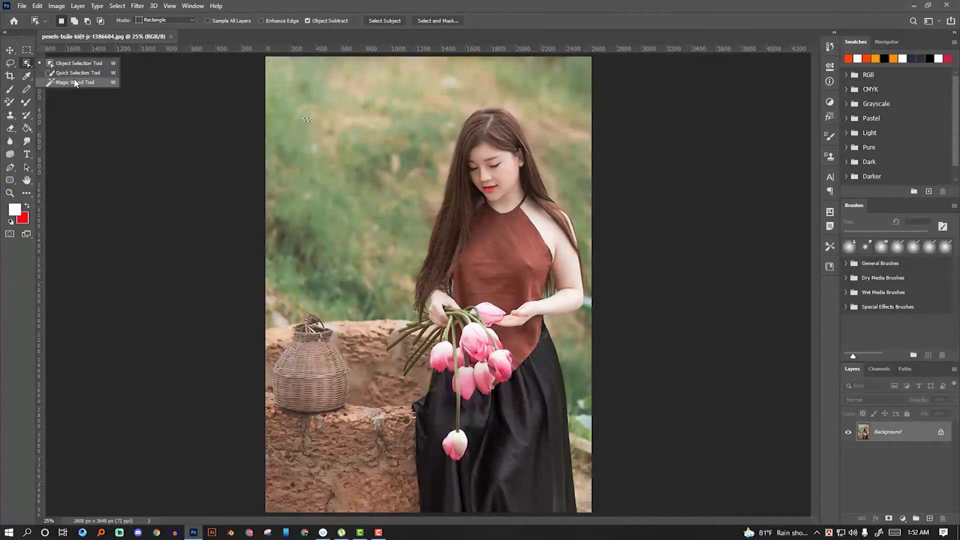
left_click(75, 83)
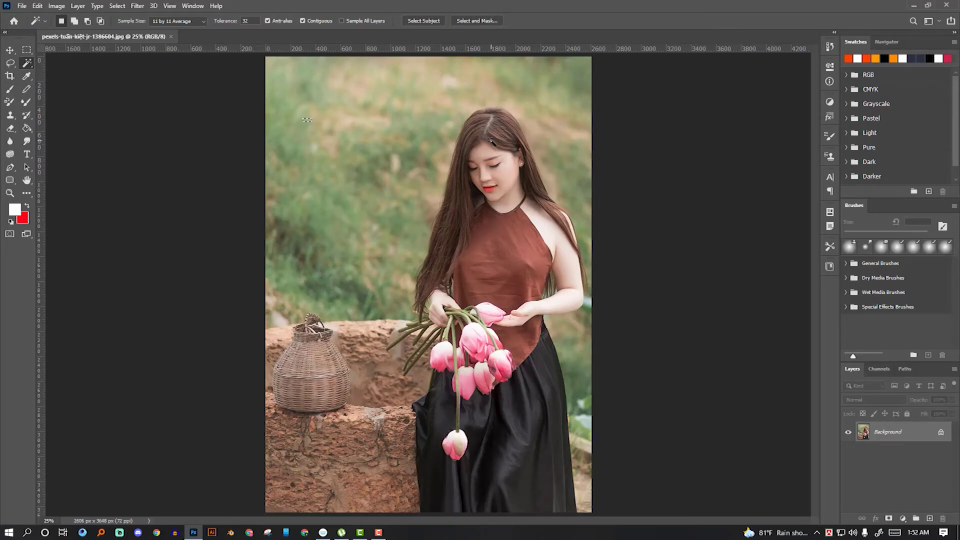
left_click(491, 141)
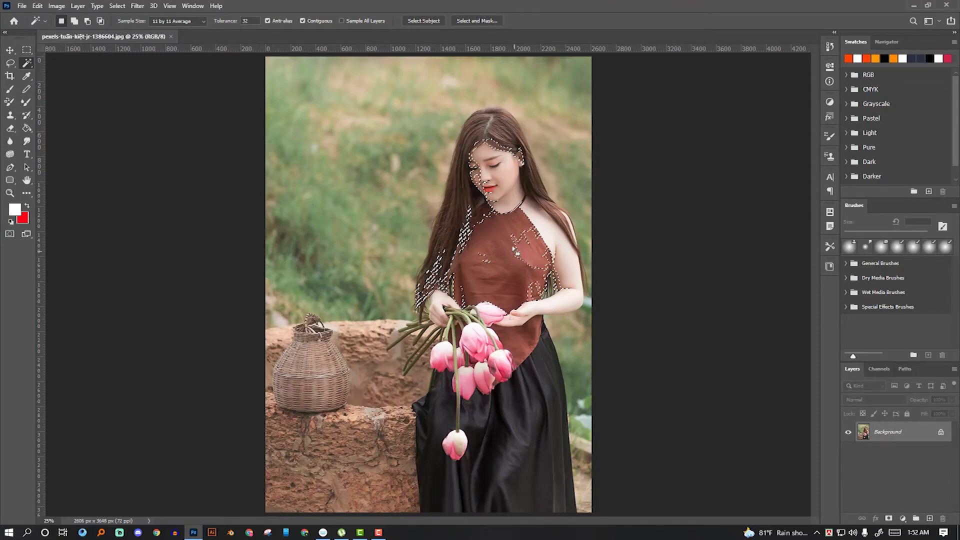
key("ctrl+d")
left_click(282, 235)
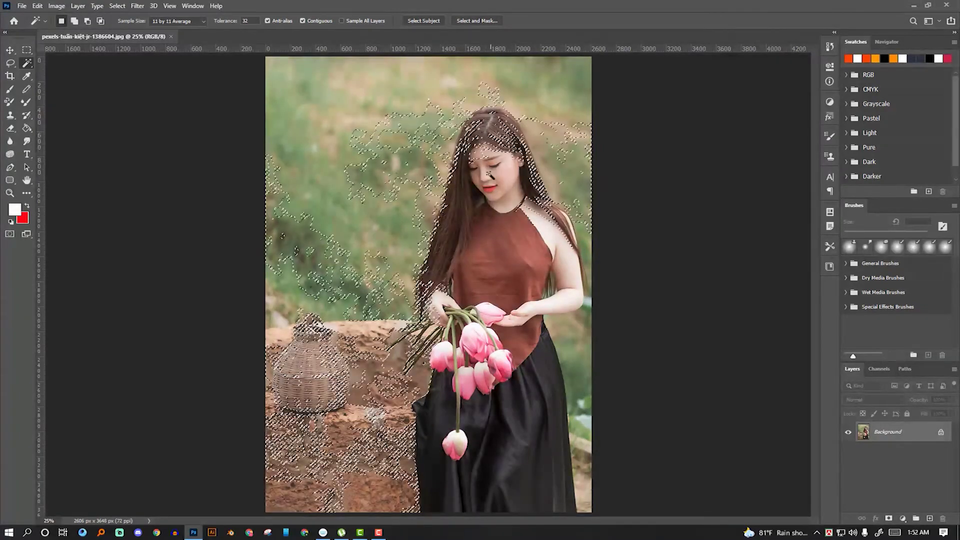
key("ctrl+d")
left_click(483, 141)
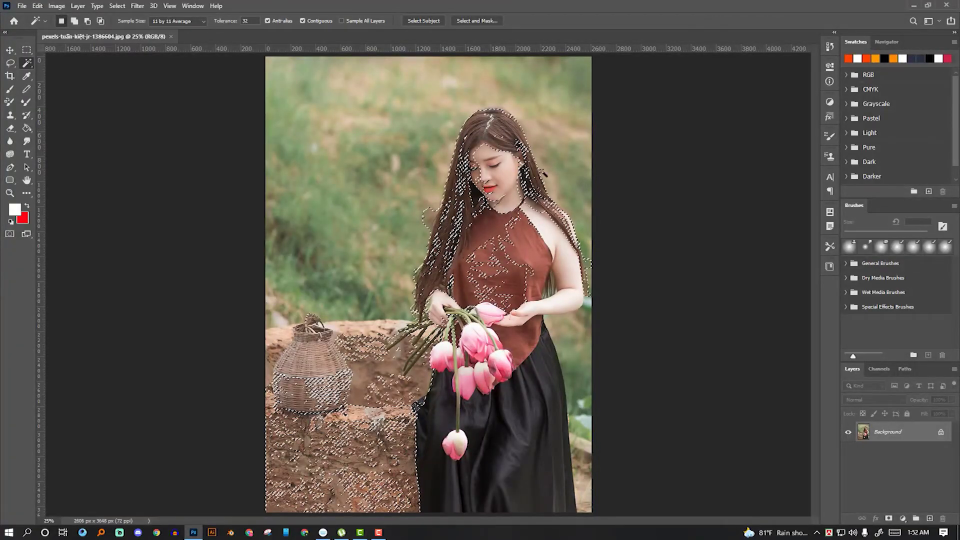
left_click(497, 180)
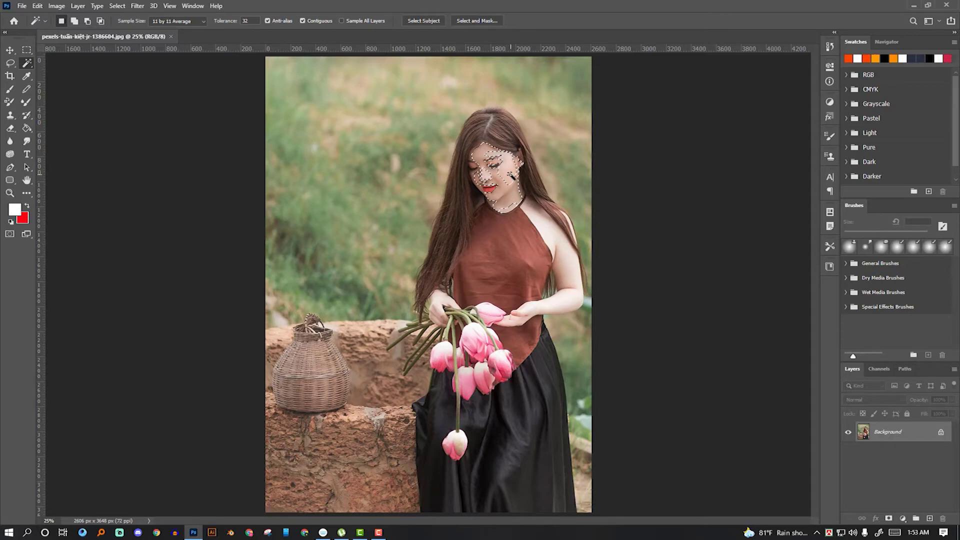
key("ctrl+plus")
key("ctrl+plus")
key("ctrl+plus")
left_click_drag(614, 145, 463, 332)
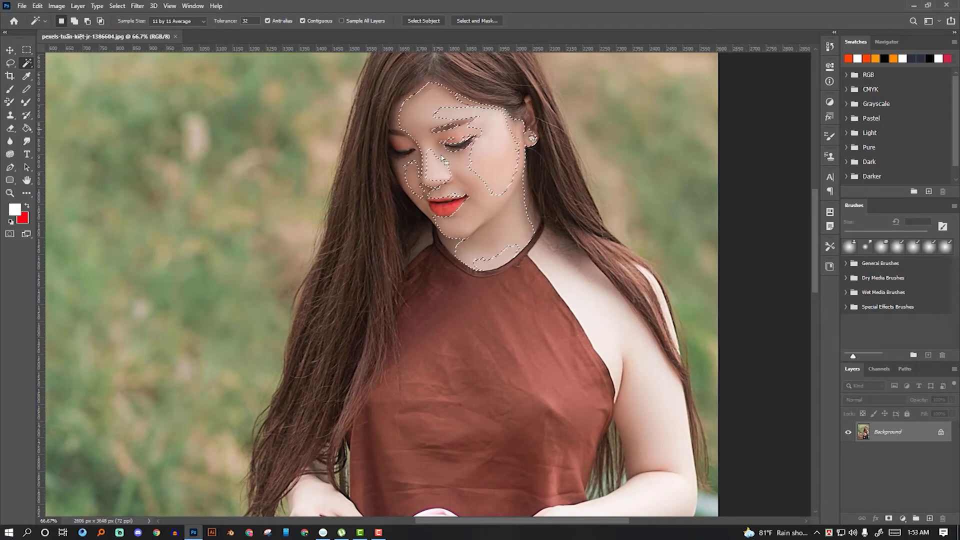
left_click(500, 141, "shift")
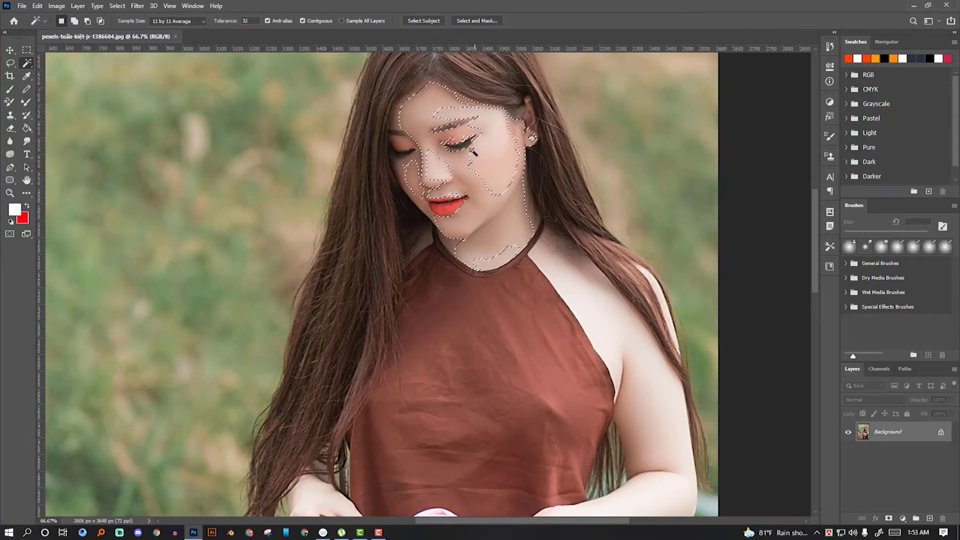
scroll(489, 185, "up", 1)
scroll(492, 182, "up", 1)
scroll(492, 178, "up", 1)
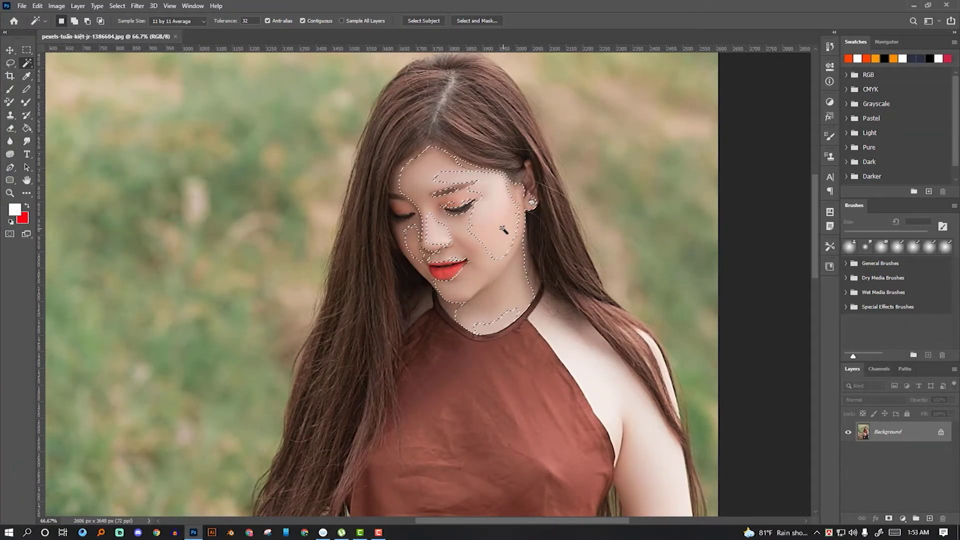
left_click(484, 210, "shift")
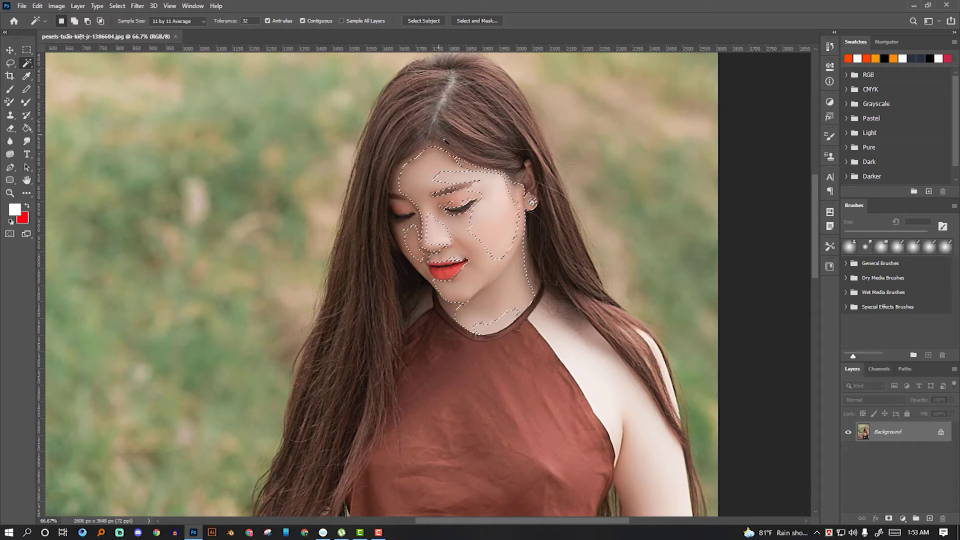
key("m")
key("ctrl+d")
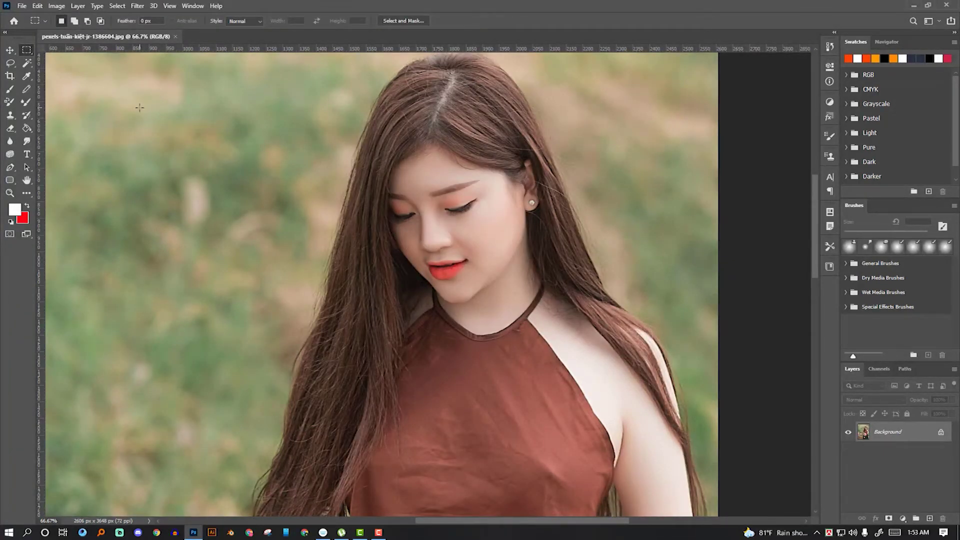
key("ctrl+minus")
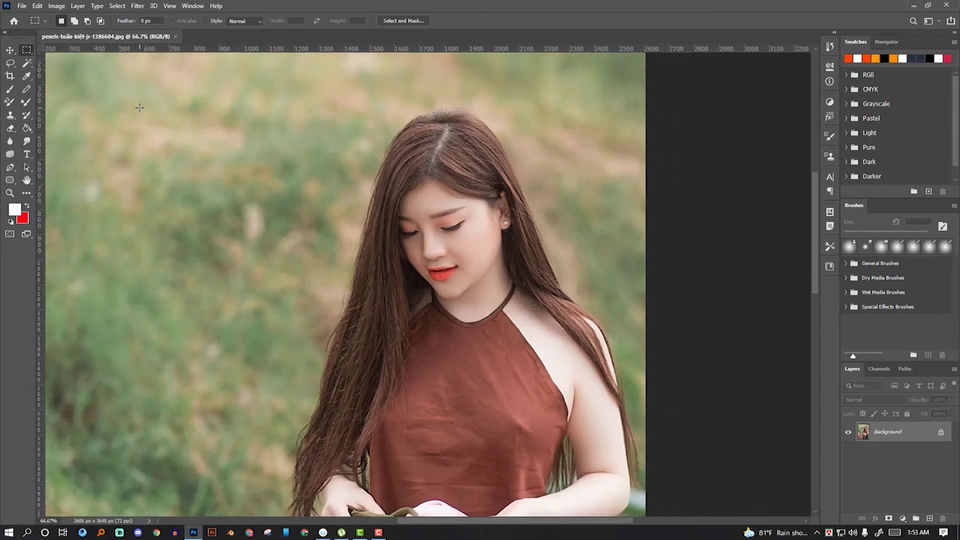
key("ctrl+minus")
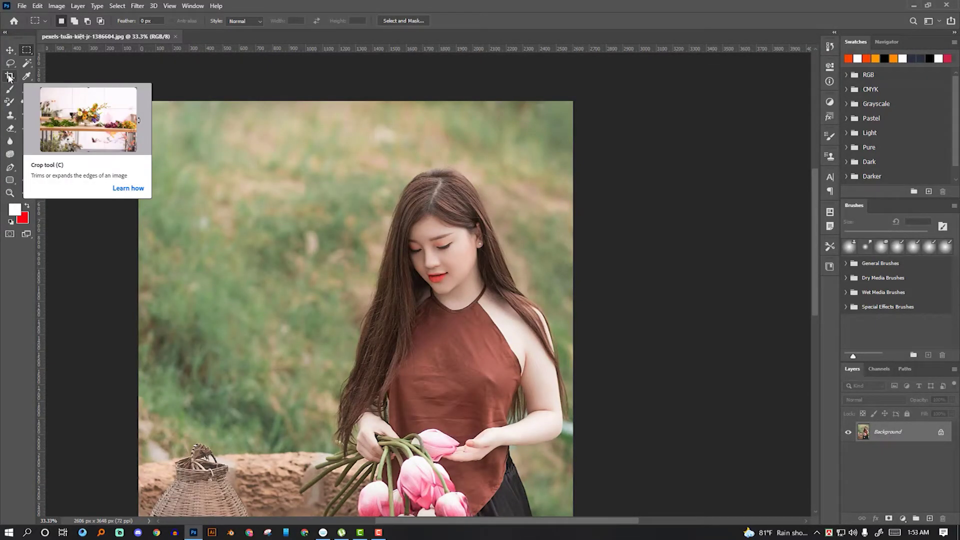
left_click(9, 77)
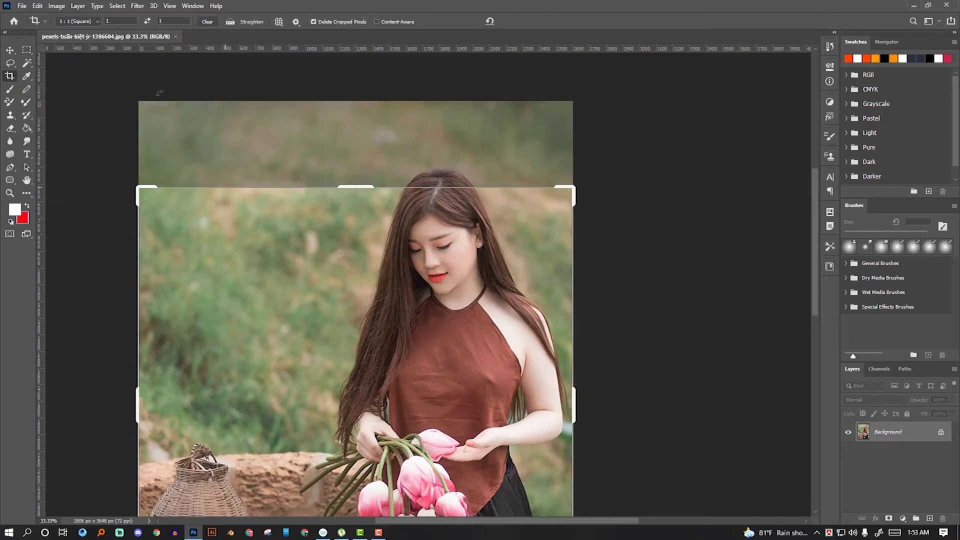
left_click(208, 22)
left_click(389, 194)
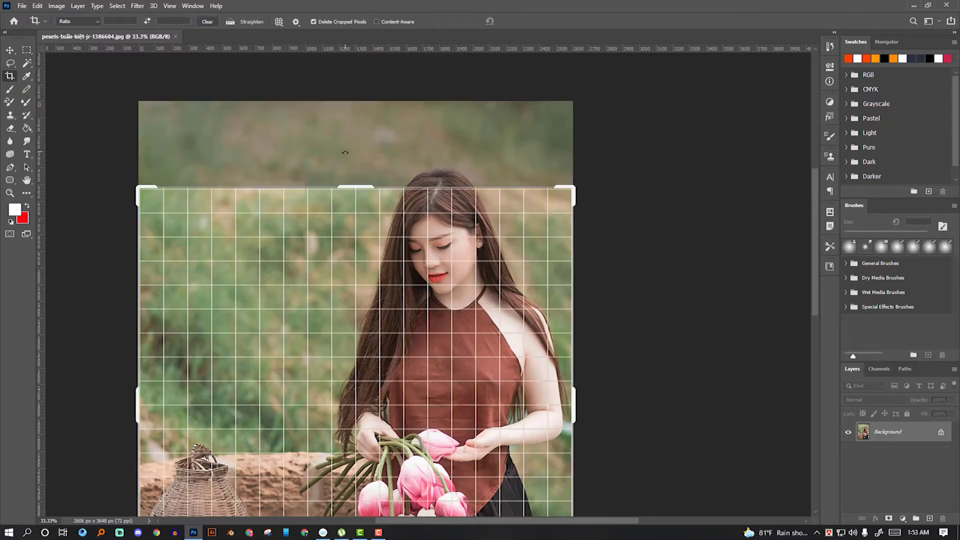
key("Return")
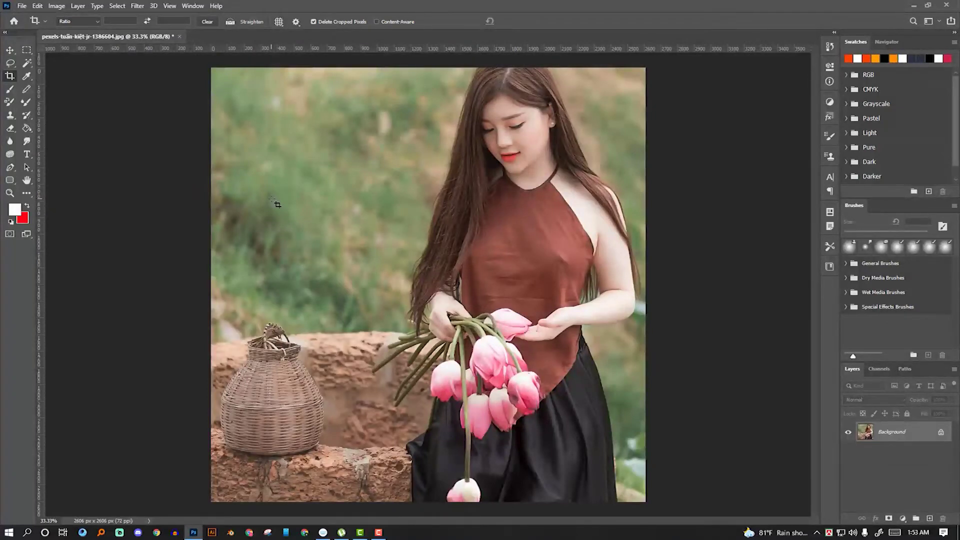
key("ctrl+z")
scroll(358, 256, "up", 1)
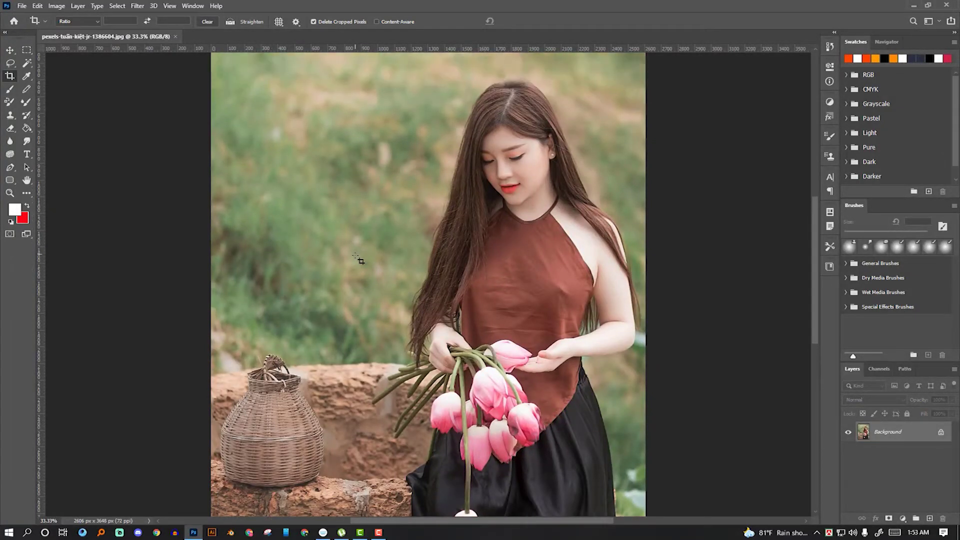
scroll(359, 255, "down", 3)
scroll(360, 258, "down", 1)
scroll(361, 260, "down", 2)
scroll(361, 261, "up", 1)
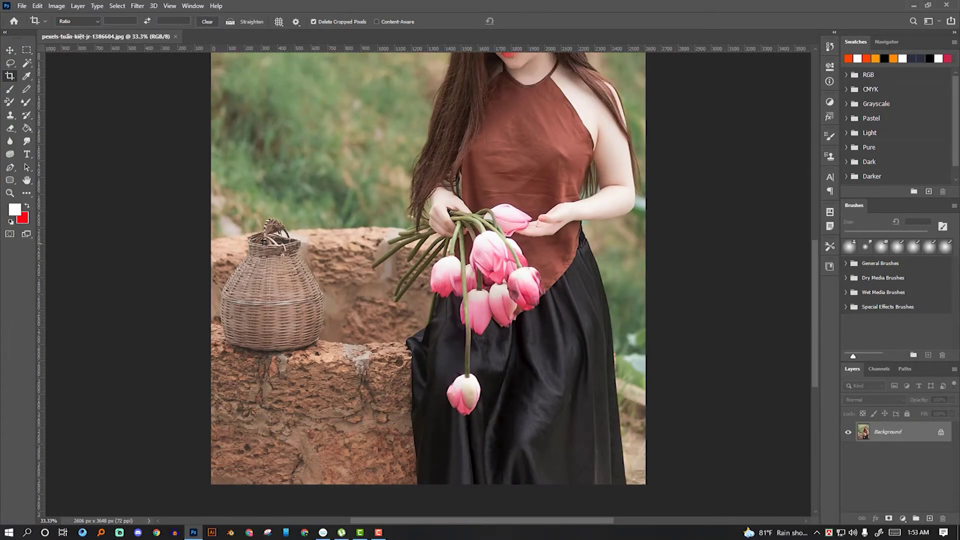
left_click_drag(212, 215, 346, 358)
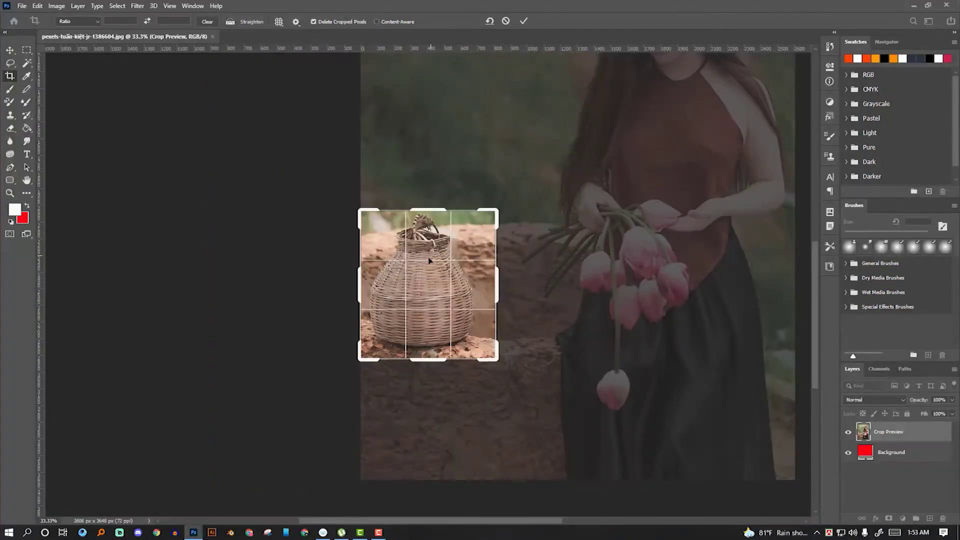
double_click(429, 260)
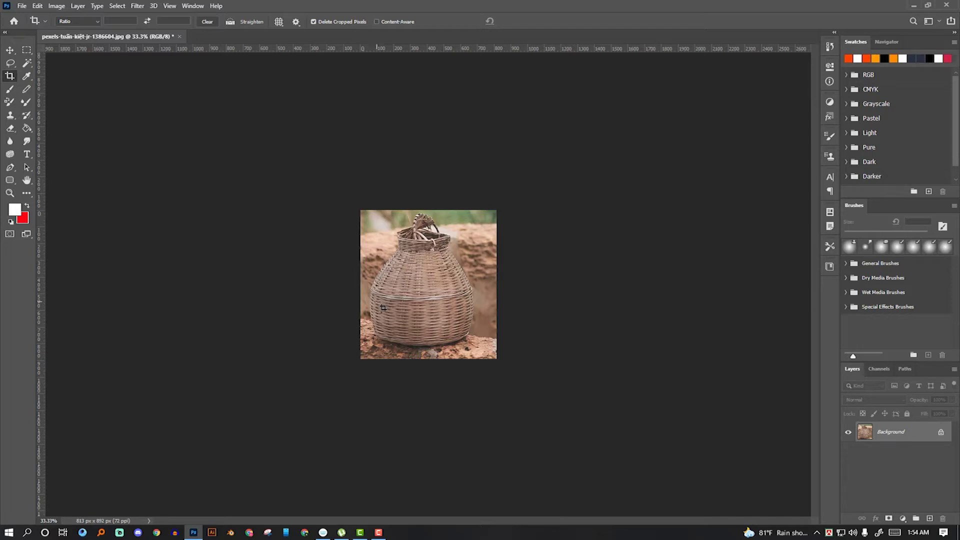
key("ctrl+z")
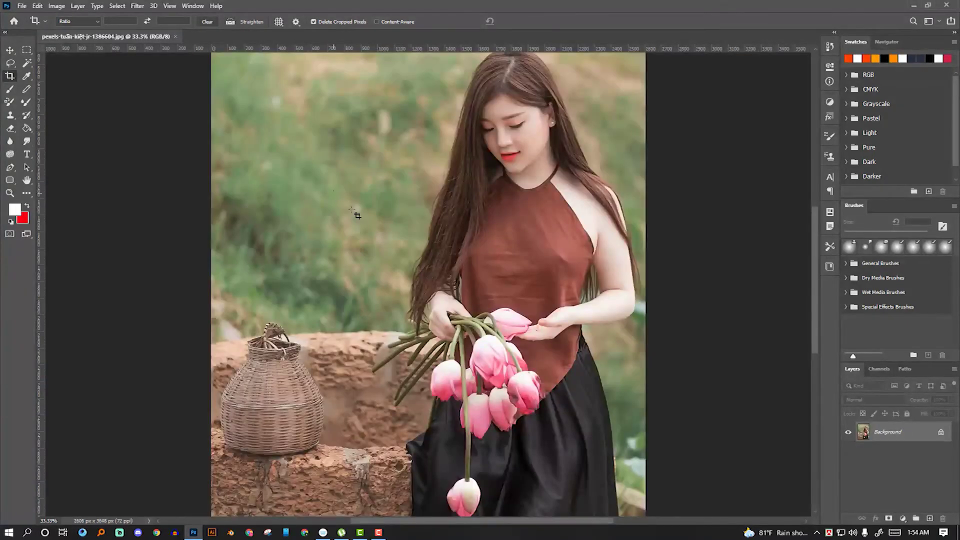
Step: Sample the tulips' pink as the foreground colour with the Eyedropper, then select the Color Sampler tool
scroll(388, 239, "up", 2)
scroll(388, 239, "up", 2)
scroll(388, 239, "up", 1)
scroll(388, 239, "up", 2)
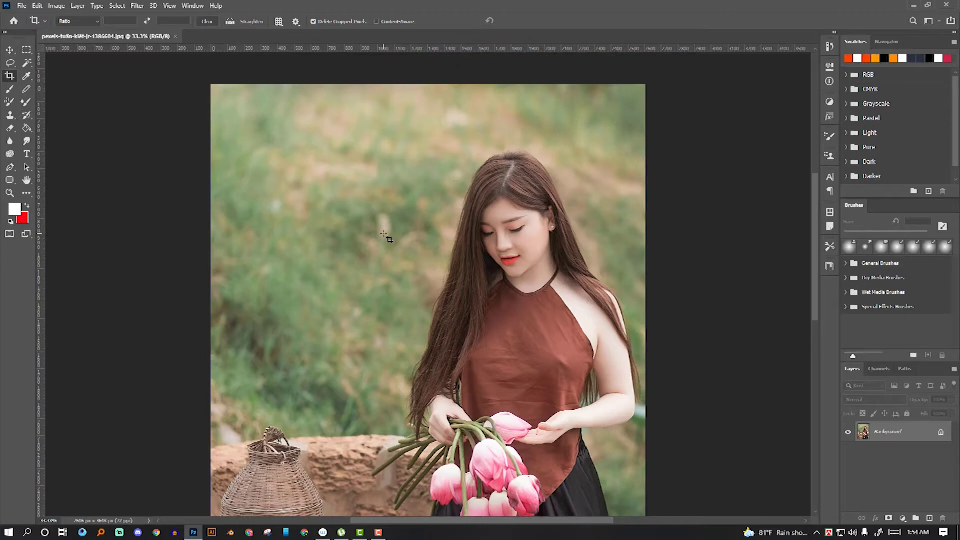
scroll(388, 239, "down", 2)
scroll(388, 239, "down", 2)
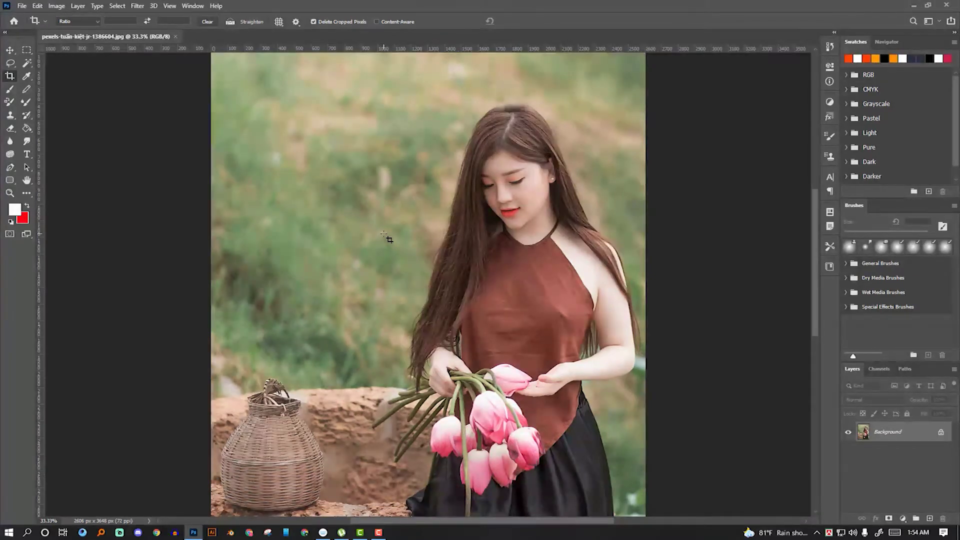
left_click(26, 77)
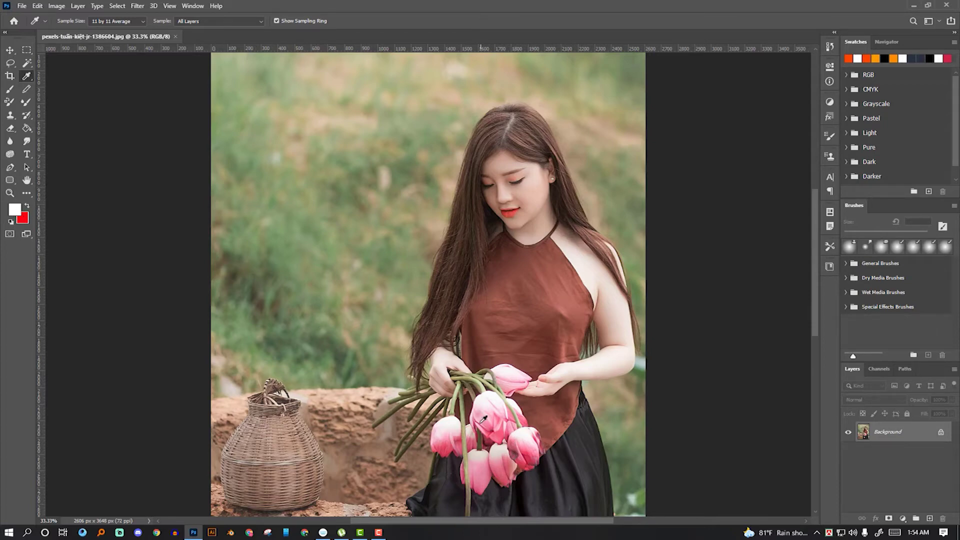
left_click(481, 468)
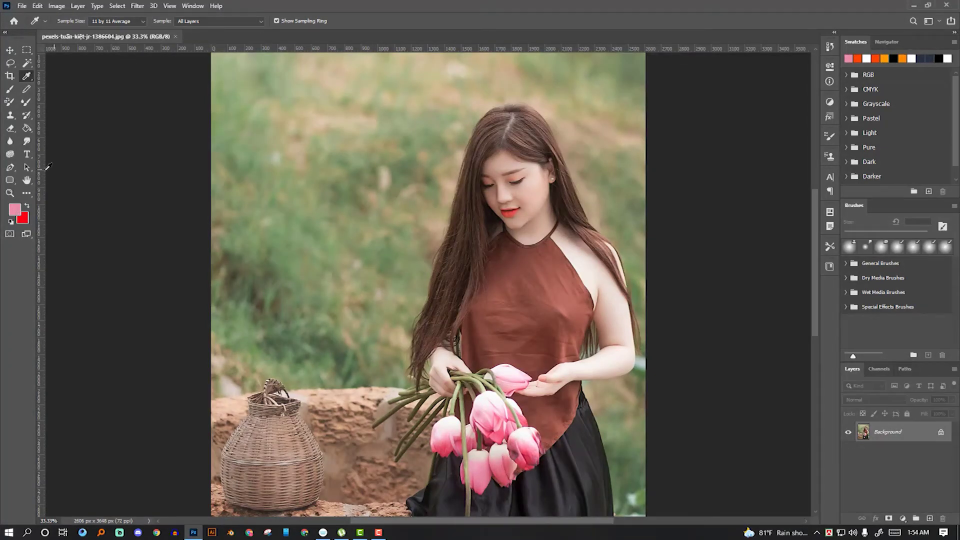
right_click(27, 76)
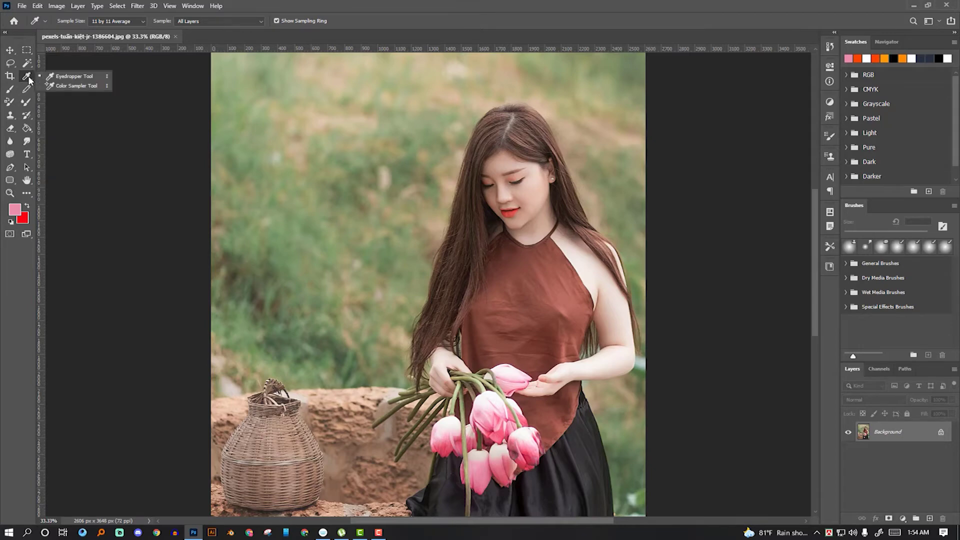
left_click(61, 86)
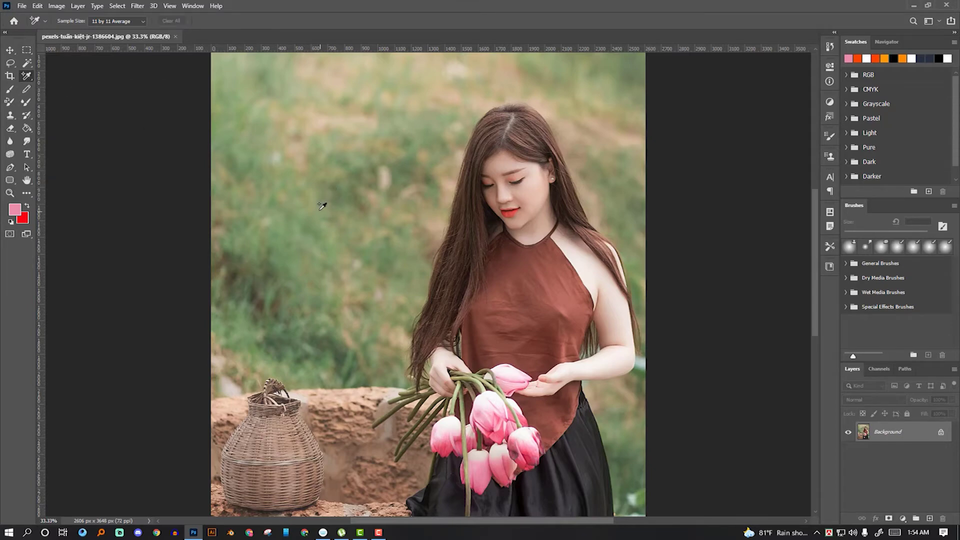
Step: Place three colour sample points on the grass, then undo them all
left_click(339, 233)
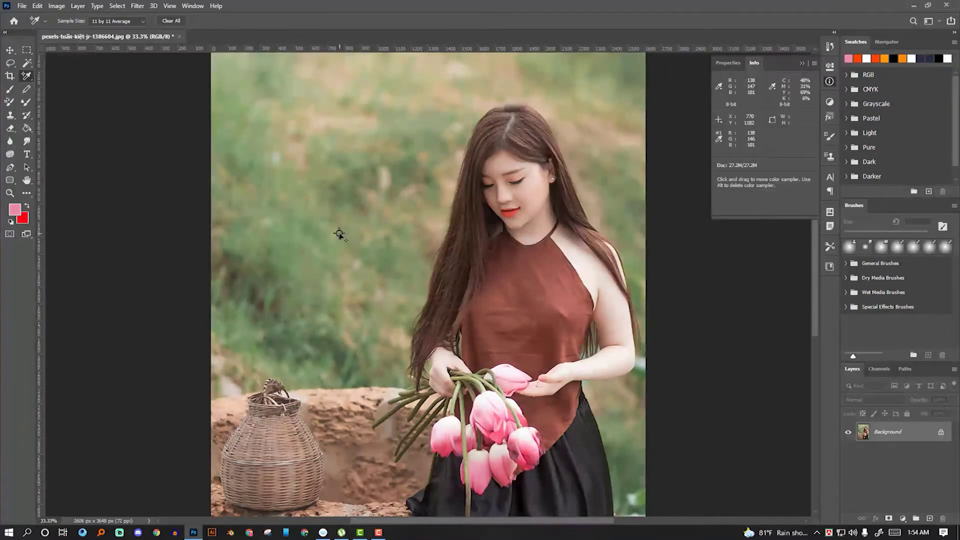
left_click(353, 258)
left_click(334, 281)
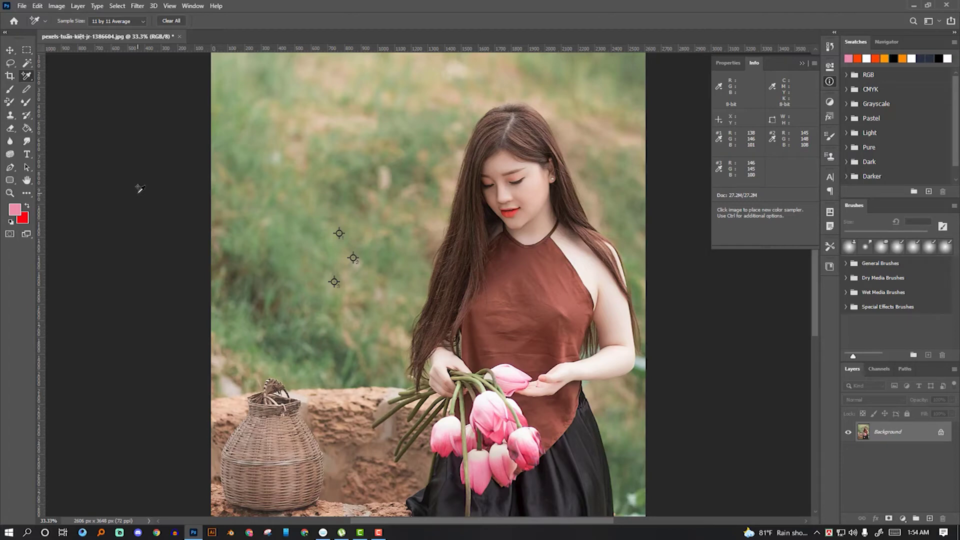
key("ctrl+z")
key("ctrl+z")
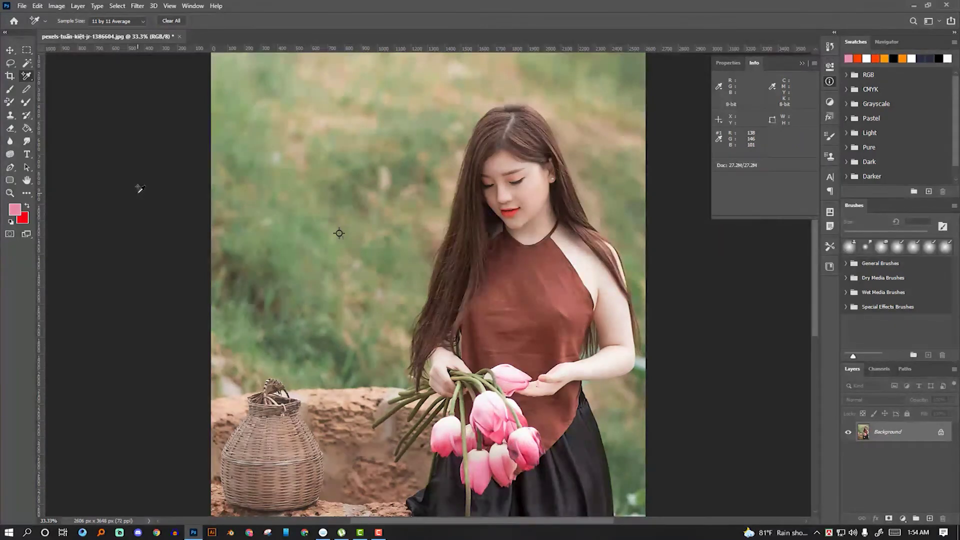
key("ctrl+z")
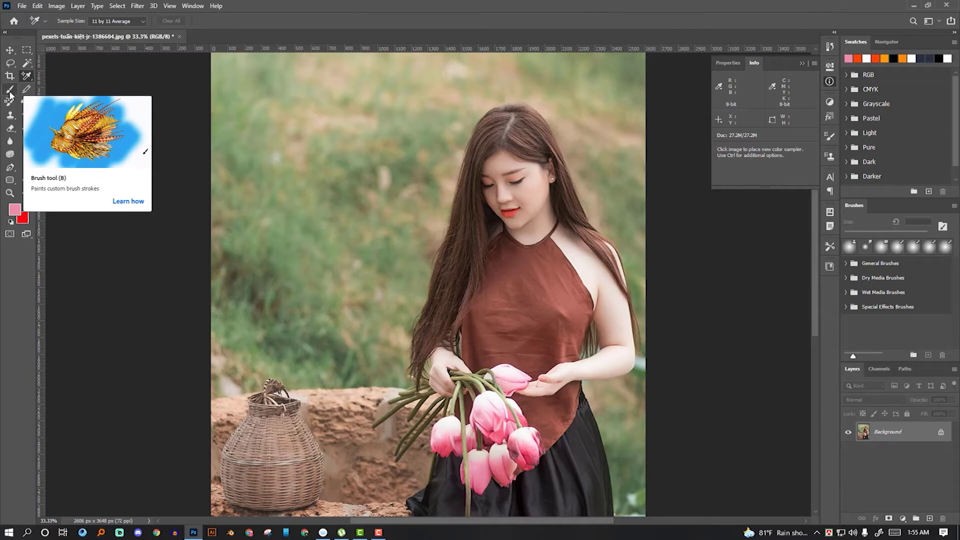
left_click(9, 90)
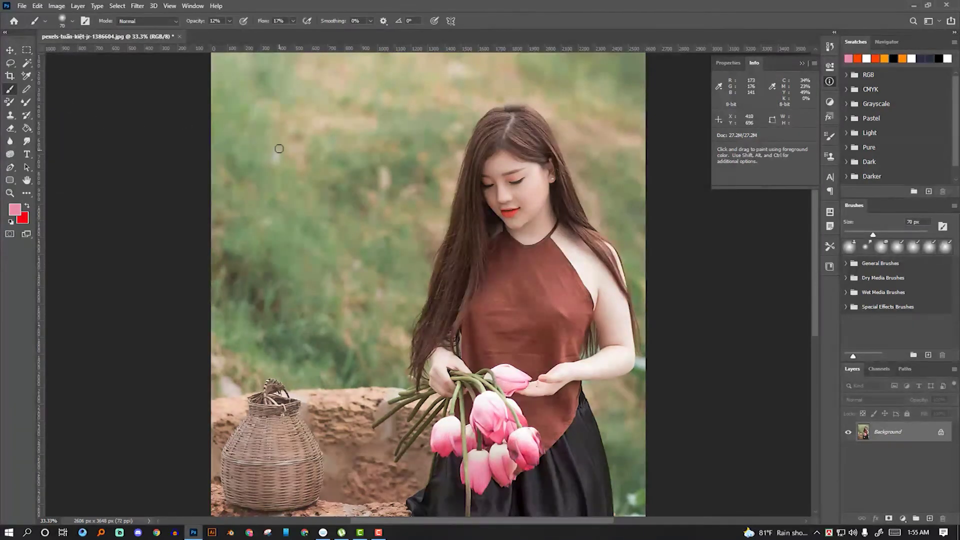
Step: Set a soft round brush to 100% opacity and 100% flow
left_click(309, 190)
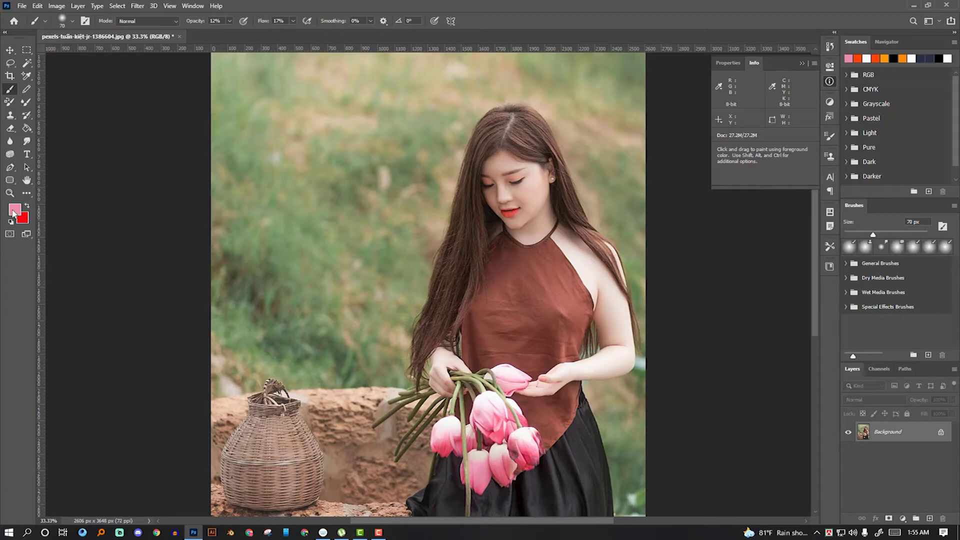
left_click(229, 20)
left_click(292, 21)
left_click_drag(291, 32, 355, 29)
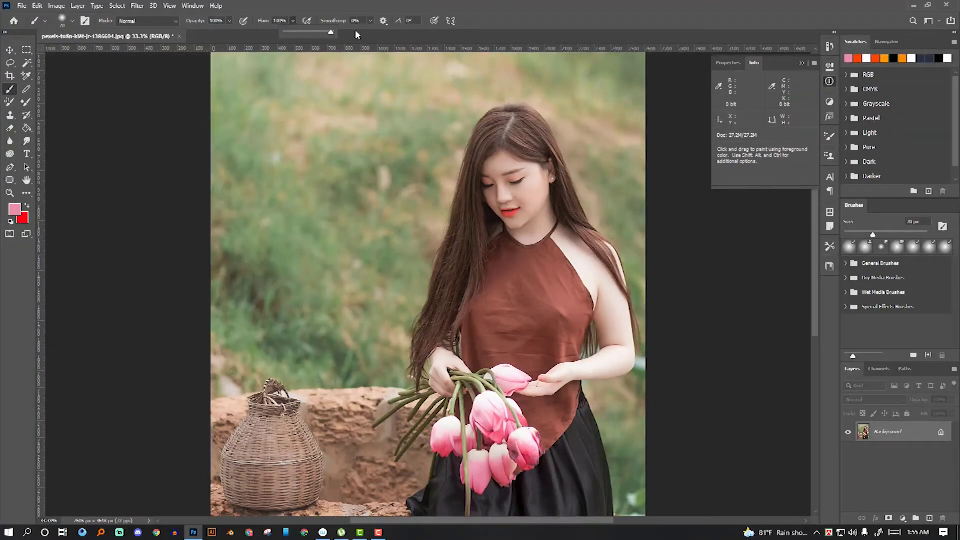
left_click(496, 20)
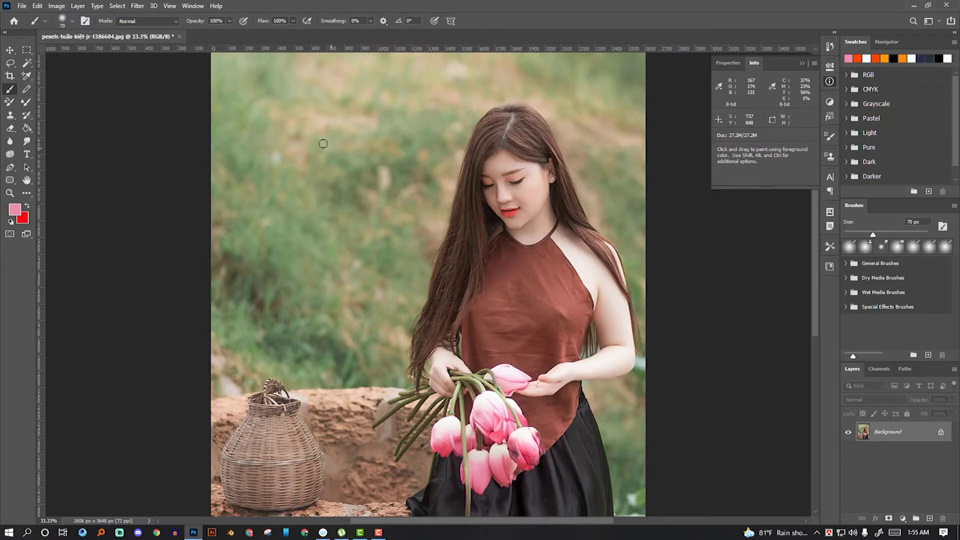
Step: Paint a pink test dollar sign, undo it, and set the foreground colour to near-black 010101
left_click_drag(336, 92, 295, 189)
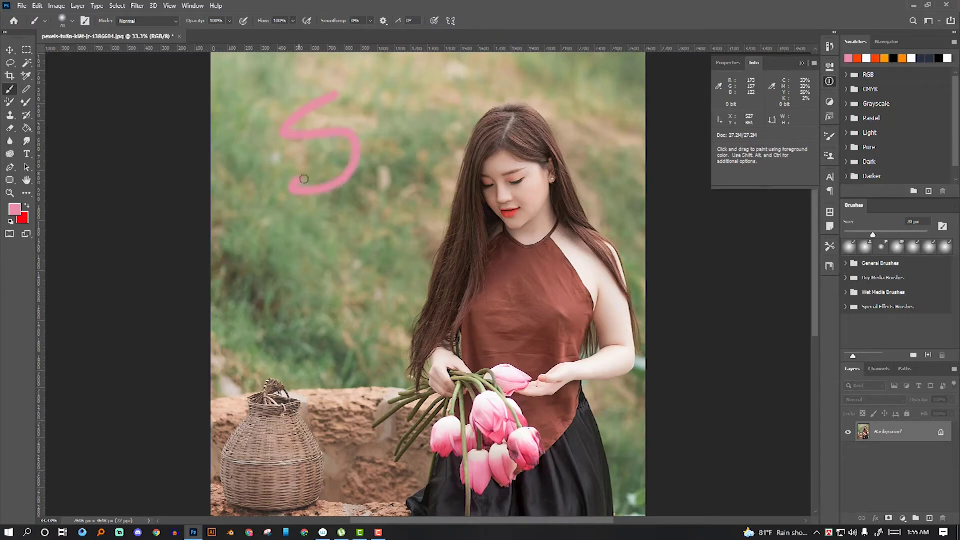
left_click_drag(332, 94, 307, 181)
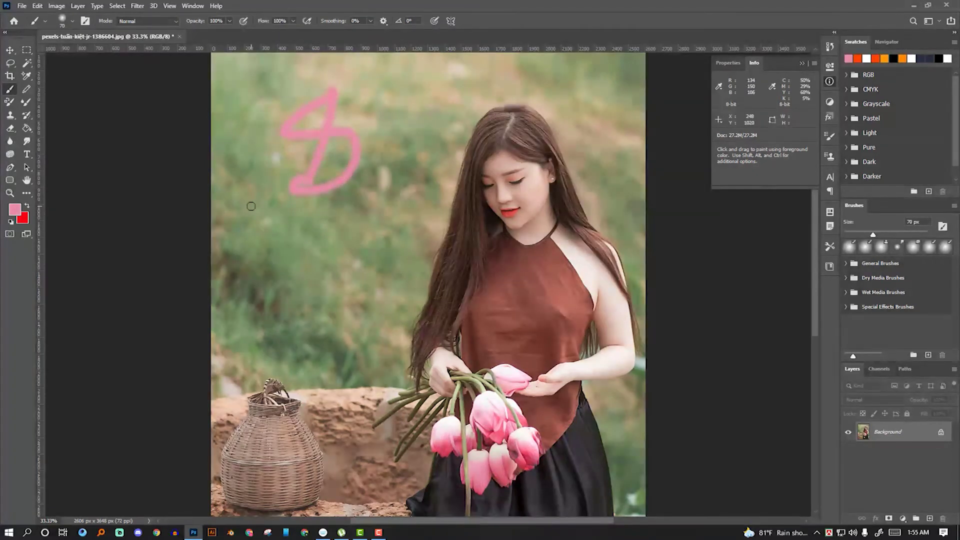
key("ctrl+z")
key("ctrl+z")
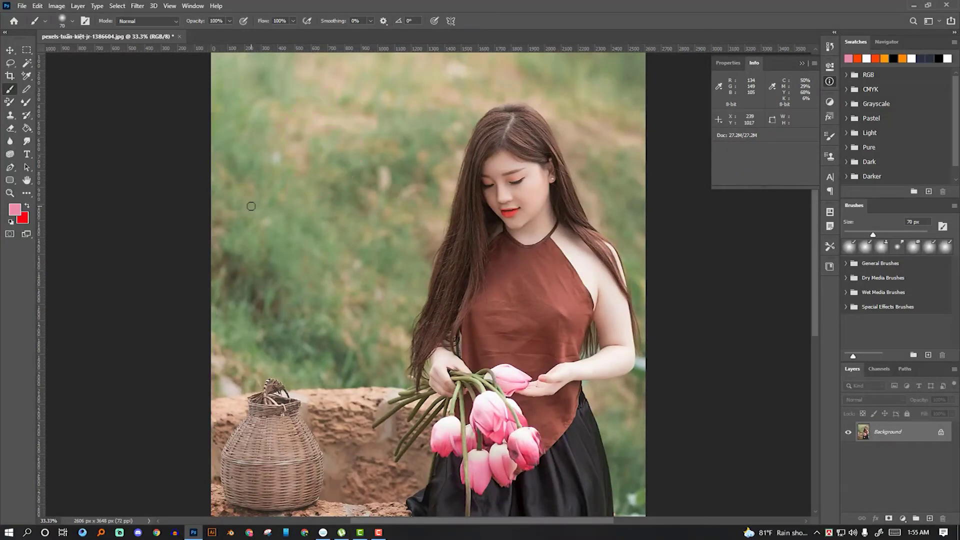
left_click(14, 212)
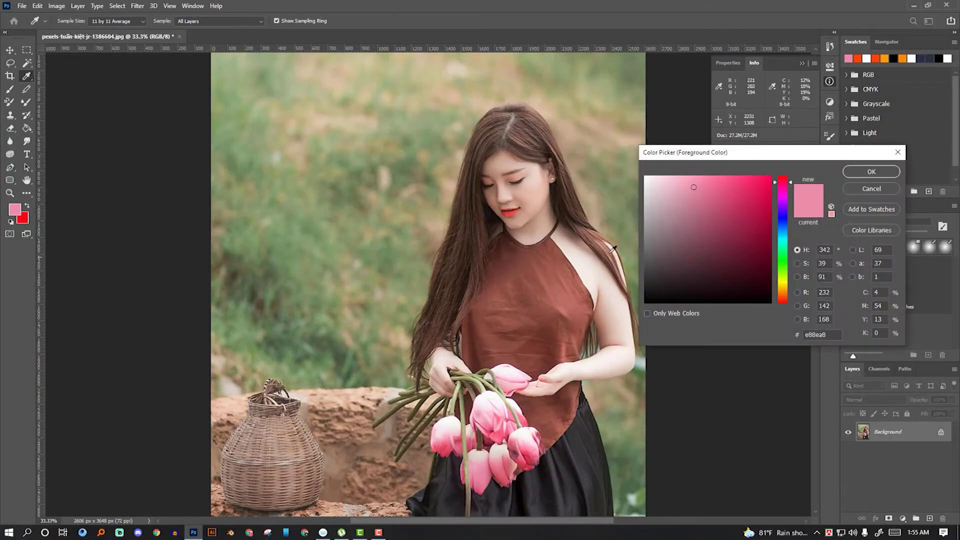
left_click(642, 303)
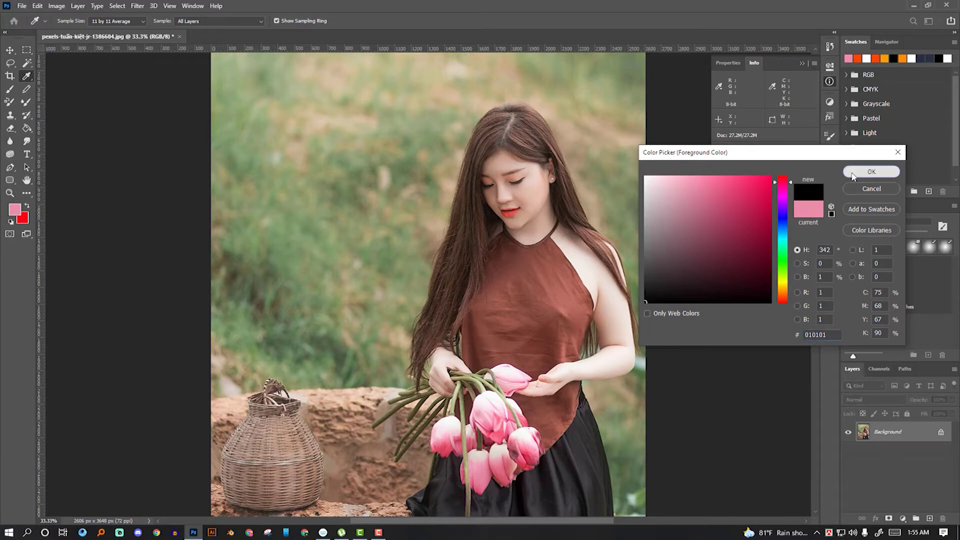
left_click(871, 172)
key("b")
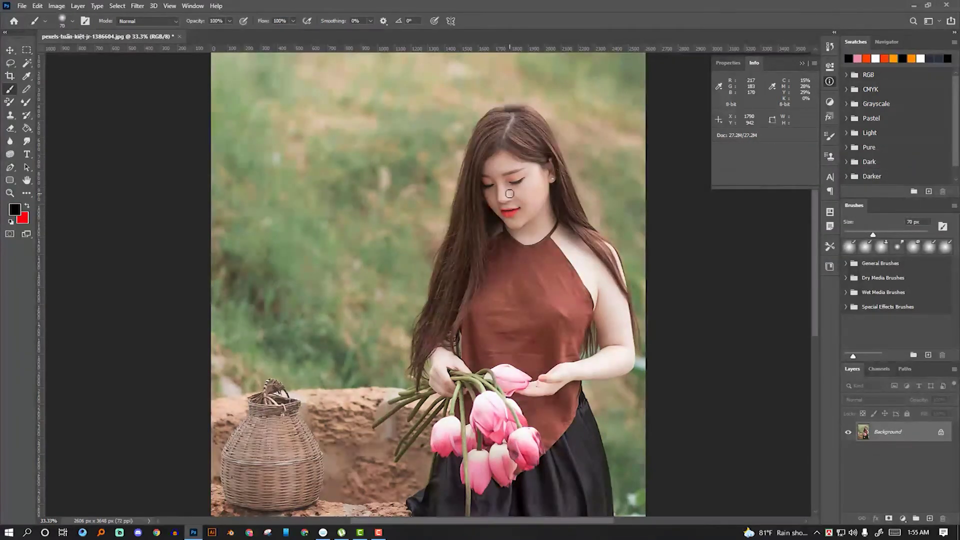
Step: Zoom in on the model's lips and make the brush smaller
key("ctrl+plus")
key("ctrl+plus")
left_click_drag(593, 200, 503, 272)
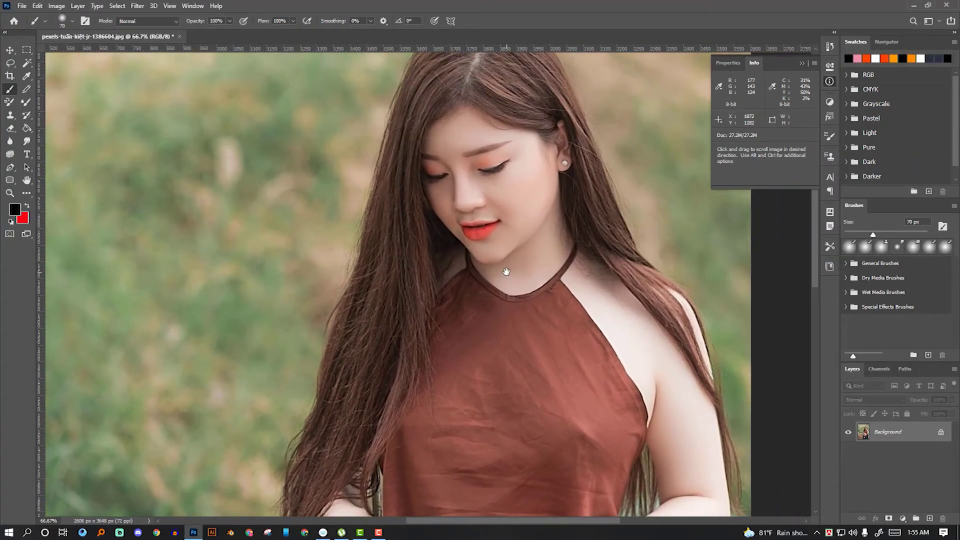
left_click(503, 272, "ctrl")
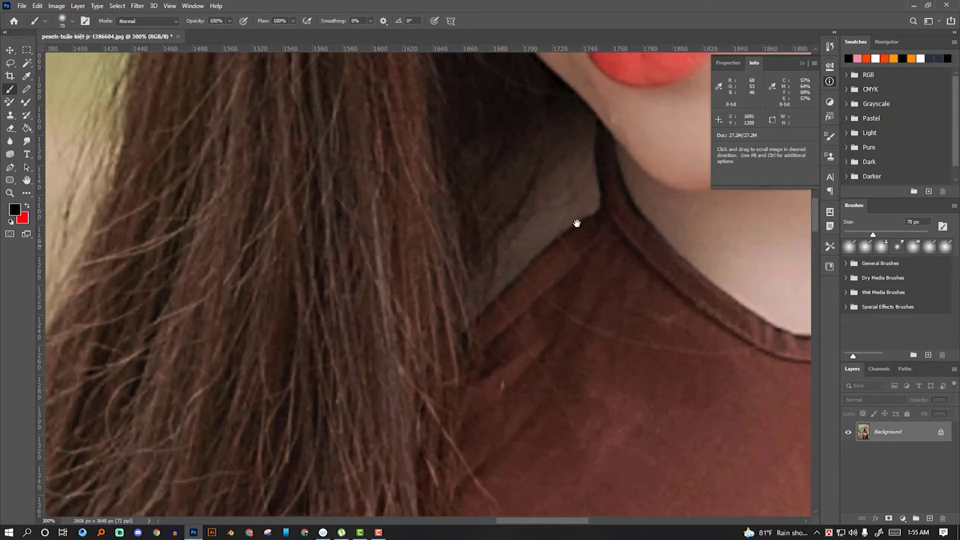
left_click(563, 227, "ctrl")
left_click_drag(563, 227, 381, 392)
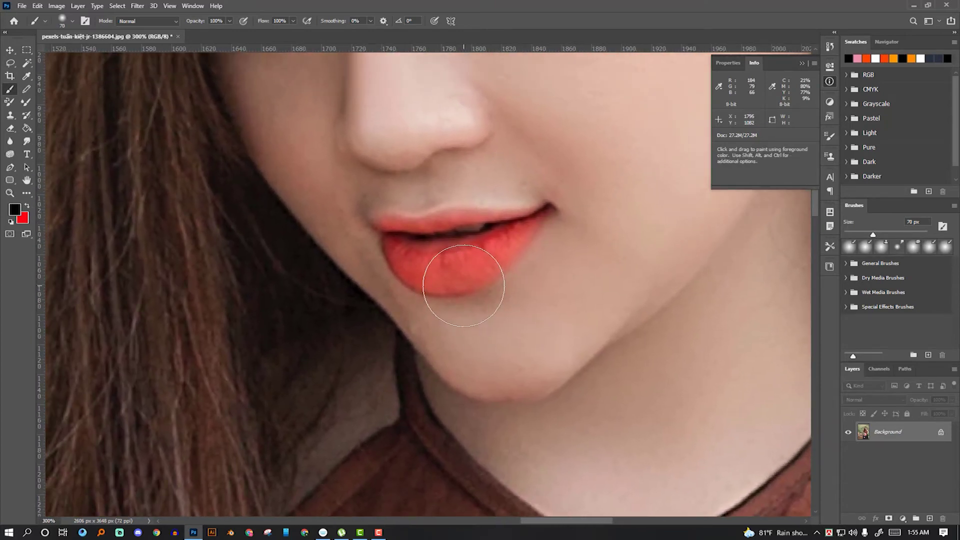
key("bracketleft")
key("bracketleft")
Step: Sample the lips' red and paint it over the upper lip and the gap between the lips
left_click(27, 76)
left_click(429, 269)
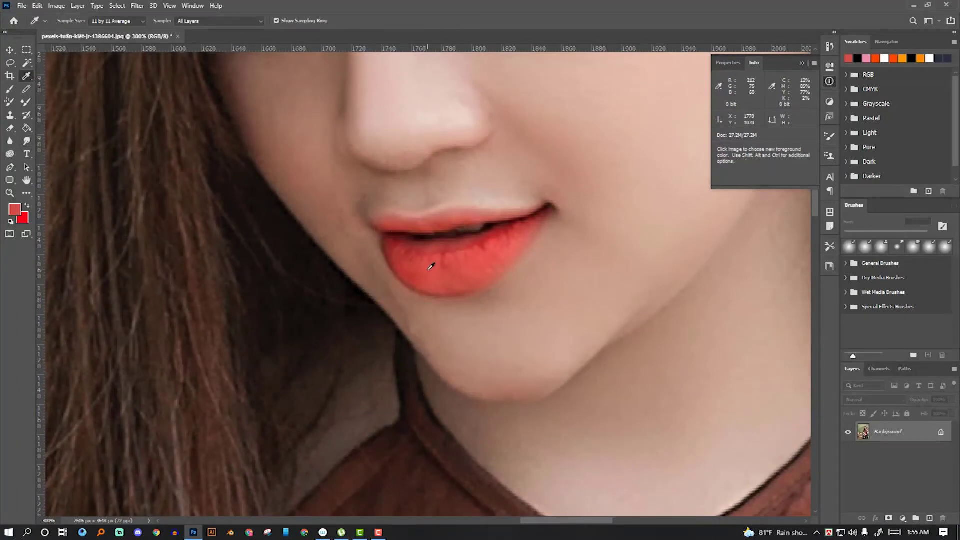
left_click(10, 89)
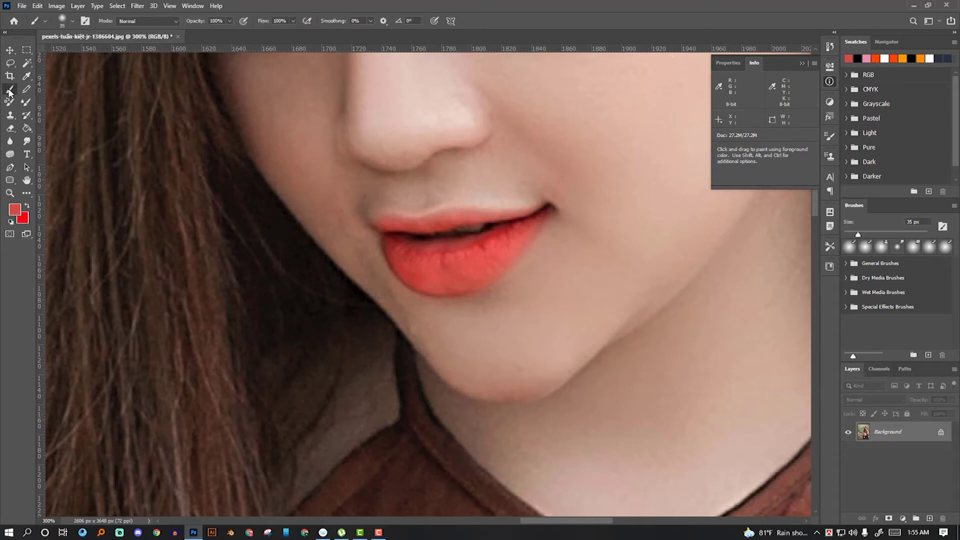
key("bracketleft")
key("bracketleft")
key("bracketleft")
key("bracketleft")
mouse_move(379, 226)
left_mouse_down()
mouse_move(544, 210)
mouse_move(450, 290)
mouse_move(415, 284)
mouse_move(385, 250)
mouse_move(473, 242)
mouse_move(450, 232)
mouse_move(518, 221)
mouse_move(493, 240)
mouse_move(515, 223)
mouse_move(505, 229)
left_mouse_up()
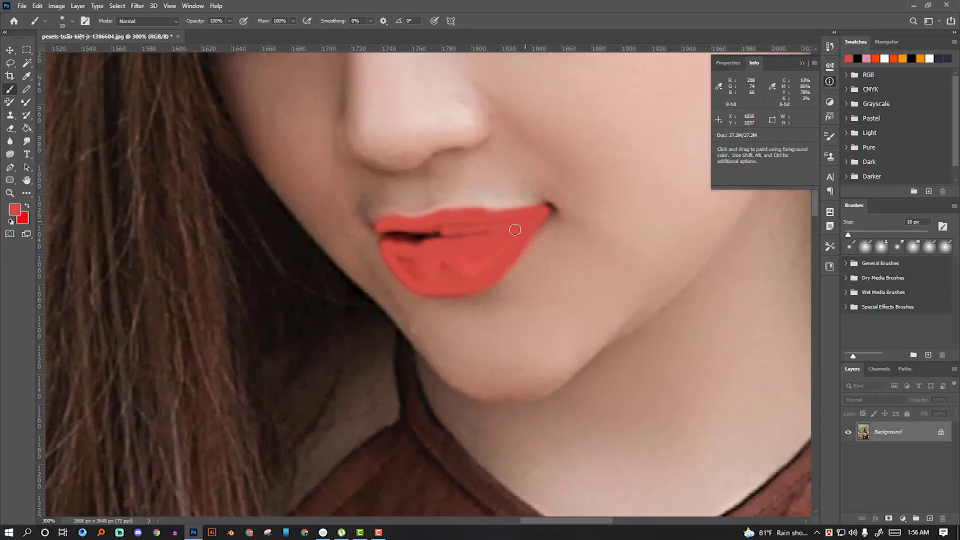
mouse_move(434, 273)
left_mouse_down()
mouse_move(434, 261)
mouse_move(383, 235)
mouse_move(420, 237)
mouse_move(404, 227)
mouse_move(439, 238)
mouse_move(480, 221)
mouse_move(380, 233)
mouse_move(414, 268)
mouse_move(488, 240)
mouse_move(505, 216)
mouse_move(464, 217)
mouse_move(548, 207)
mouse_move(527, 236)
mouse_move(415, 281)
left_mouse_up()
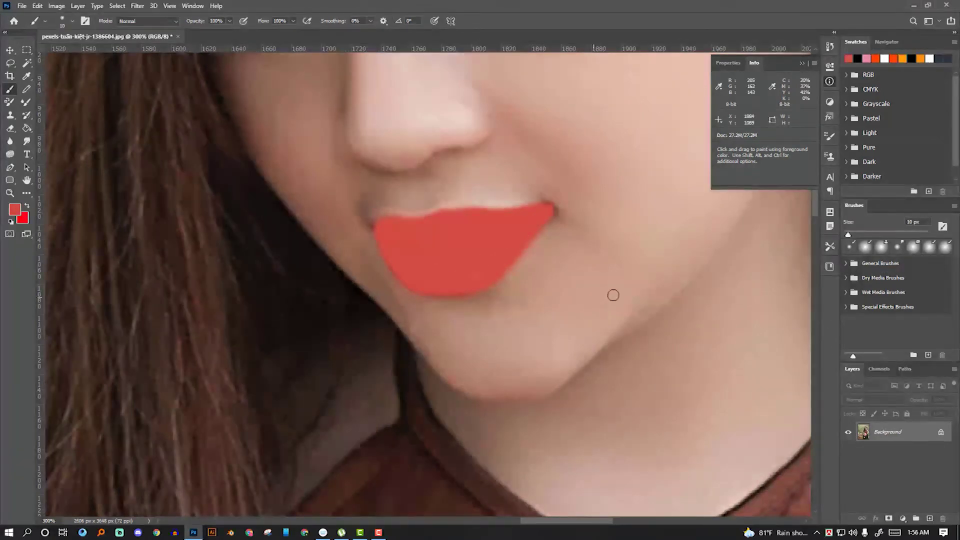
Step: Undo the five flat red lip strokes and clear the temporary selection
key("ctrl+z")
key("ctrl+z")
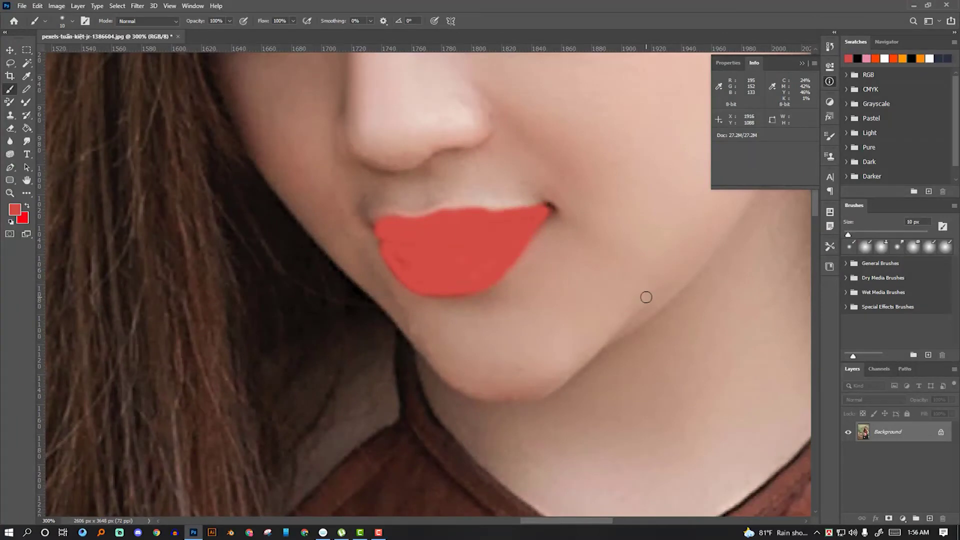
key("ctrl+z")
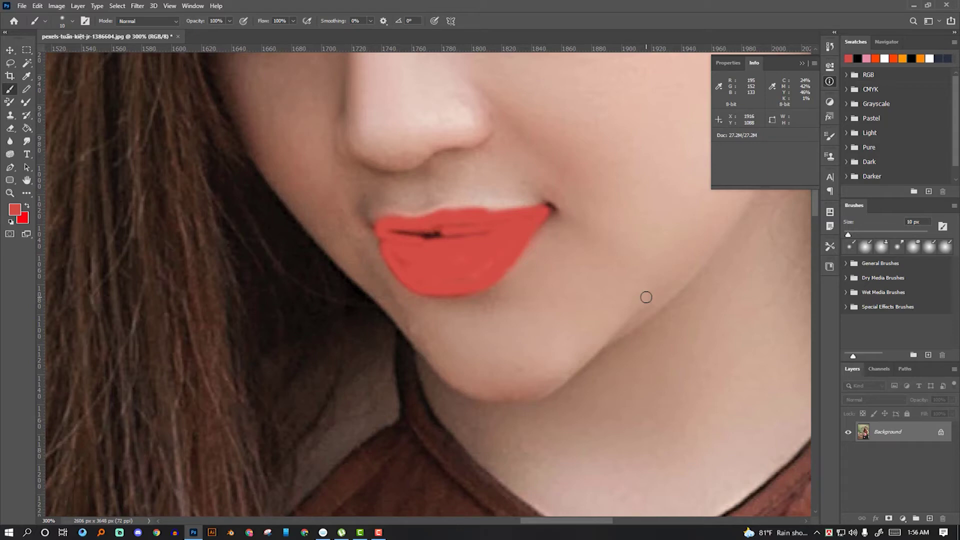
key("ctrl+z")
key("ctrl+z")
key("ctrl+z")
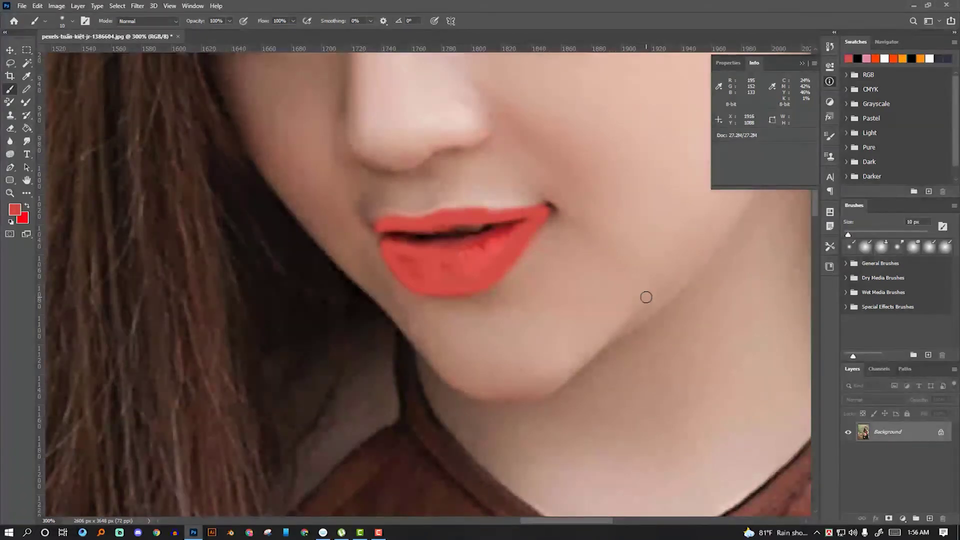
key("ctrl+z")
key("ctrl+z")
key("ctrl+z")
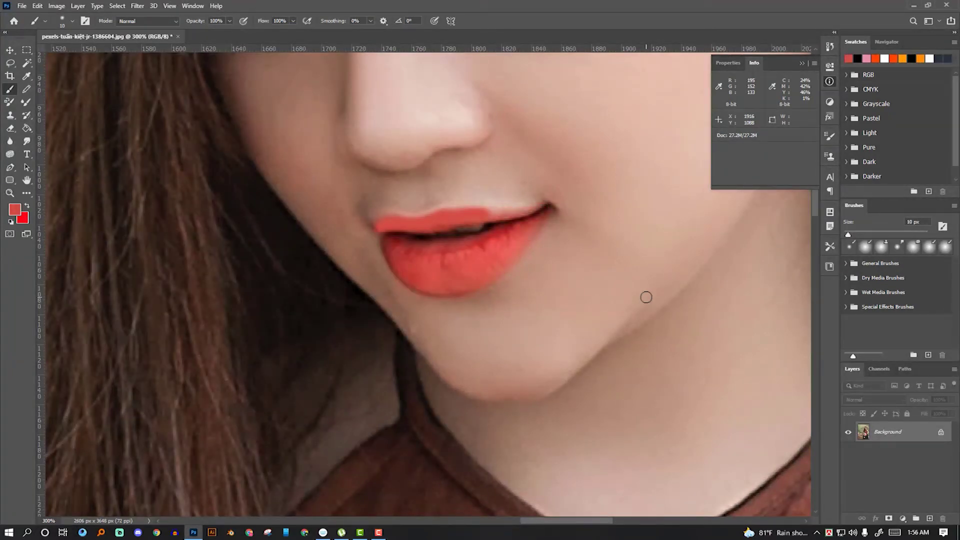
key("ctrl+z")
key("ctrl+z")
key("ctrl+z")
key("m")
left_click(203, 181)
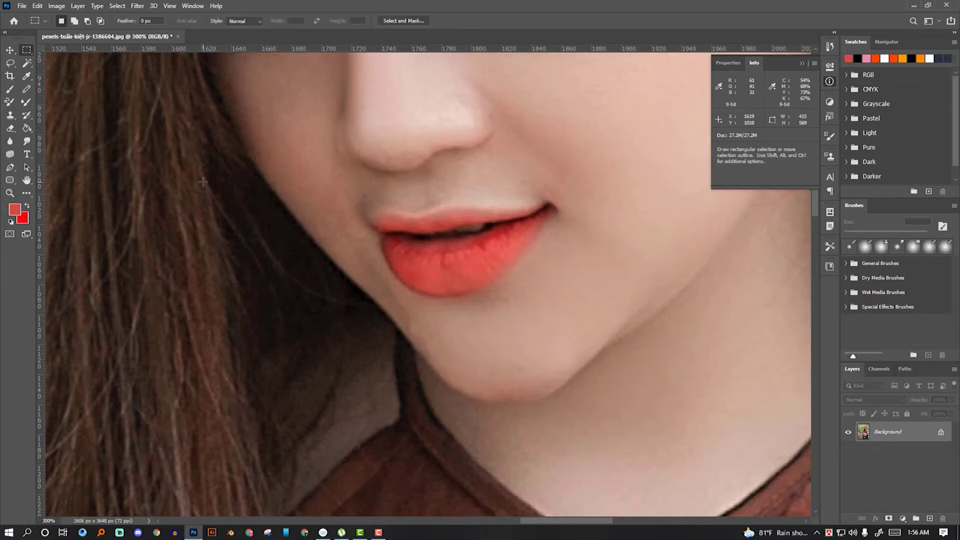
Step: Add a new Layer 1 and paint red over the lips, resizing the brush to 20 px
left_click(9, 89)
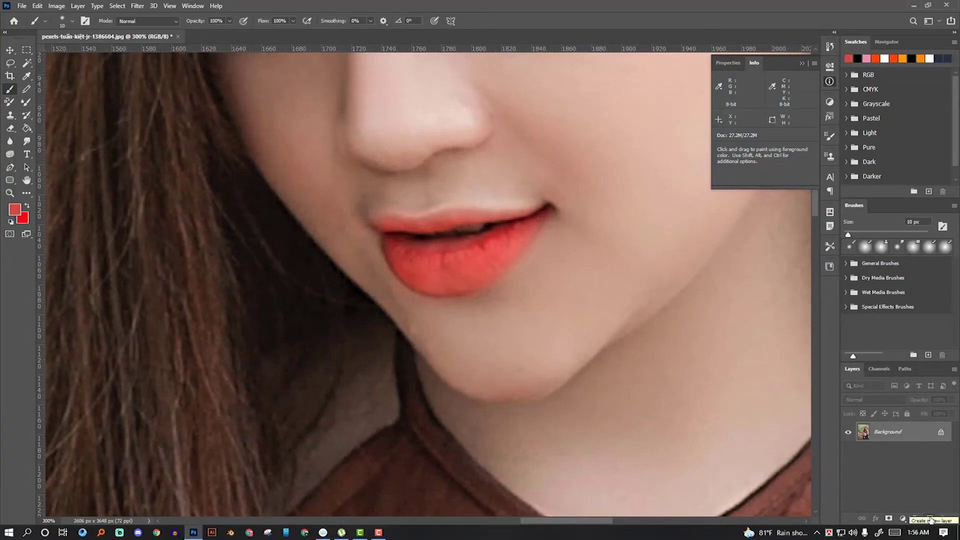
left_click(929, 519)
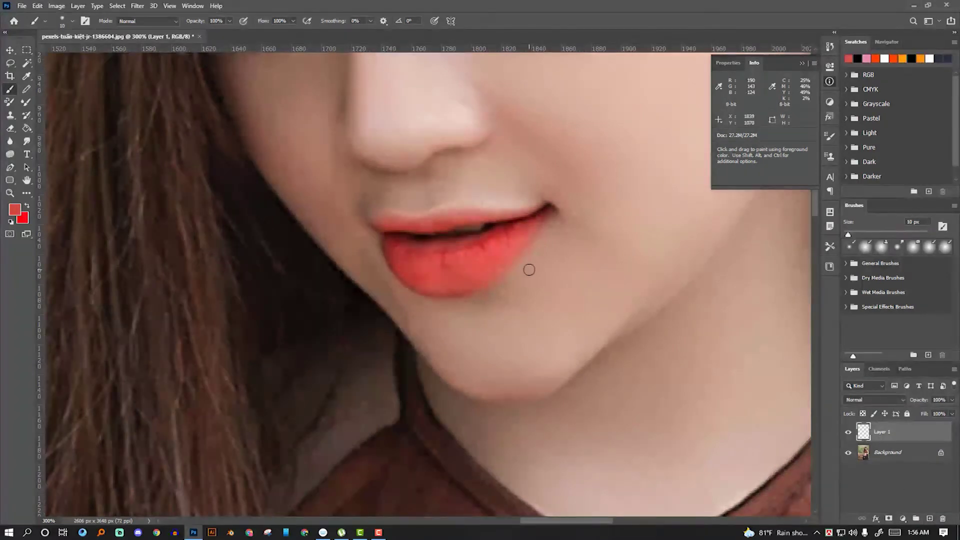
mouse_move(525, 220)
left_mouse_down()
mouse_move(547, 215)
mouse_move(498, 262)
left_mouse_up()
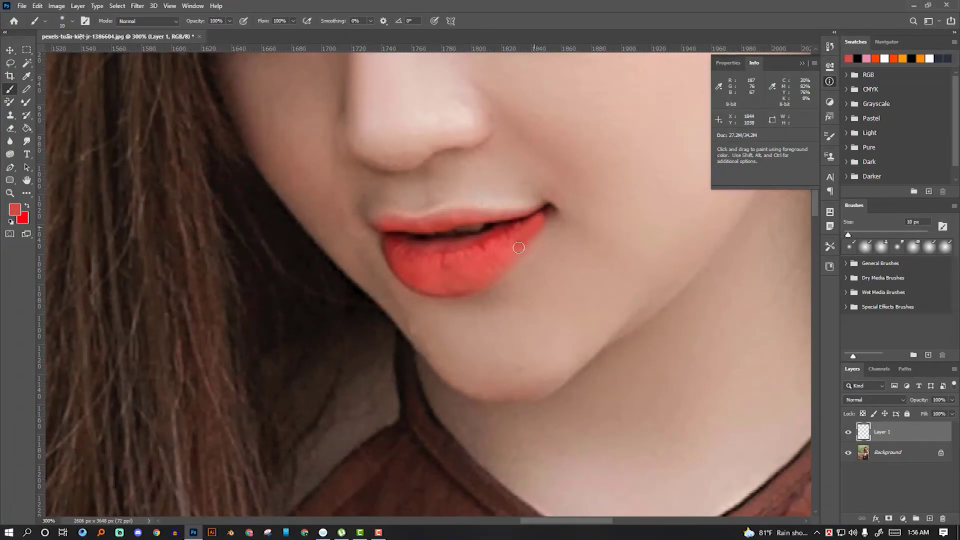
key("bracketright")
mouse_move(493, 263)
left_mouse_down()
mouse_move(476, 248)
mouse_move(509, 225)
mouse_move(388, 226)
mouse_move(400, 263)
mouse_move(435, 268)
mouse_move(418, 250)
mouse_move(552, 205)
left_mouse_up()
key("bracketleft")
key("bracketleft")
key("bracketleft")
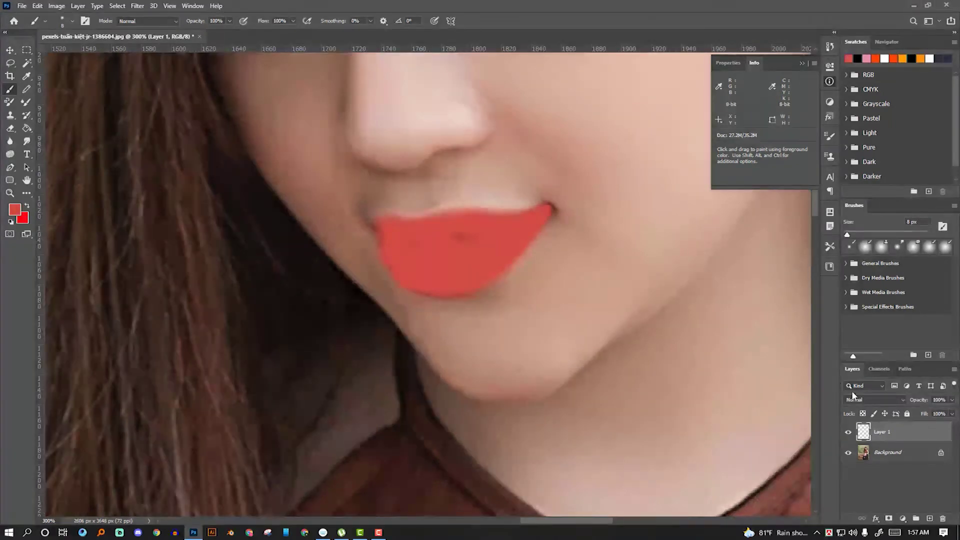
Step: Set Layer 1's blend mode to Color Burn and zoom out to the whole woman
left_click(874, 397)
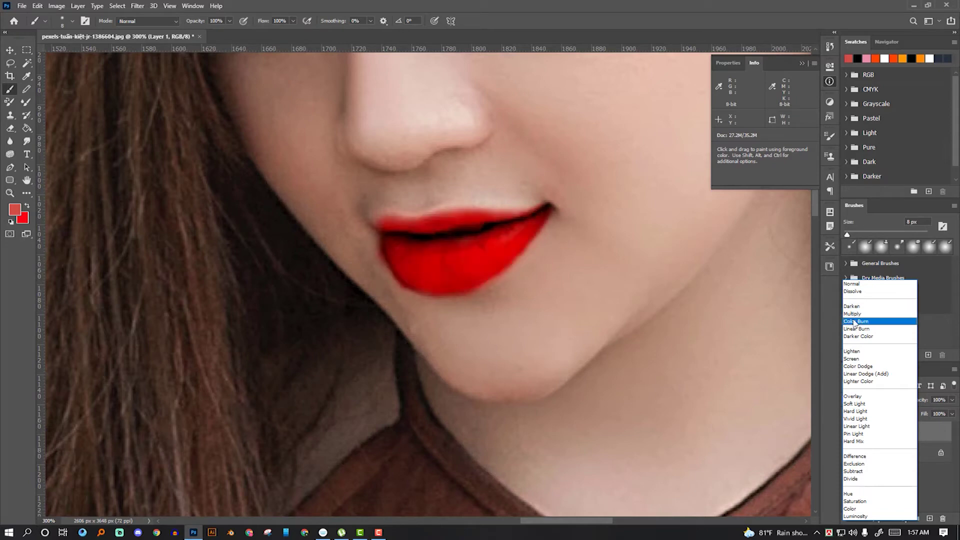
left_click(854, 321)
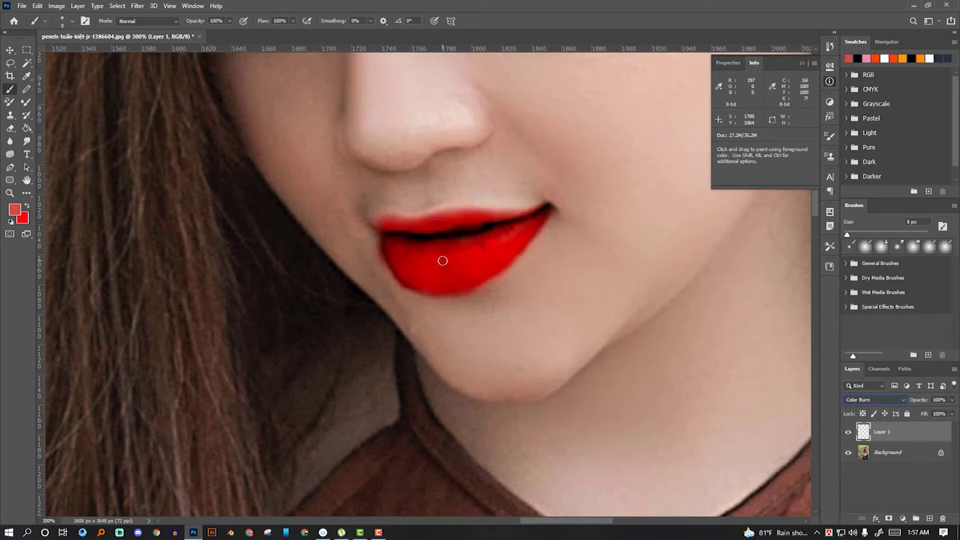
key("ctrl+minus")
key("ctrl+minus")
key("ctrl+minus")
key("ctrl+minus")
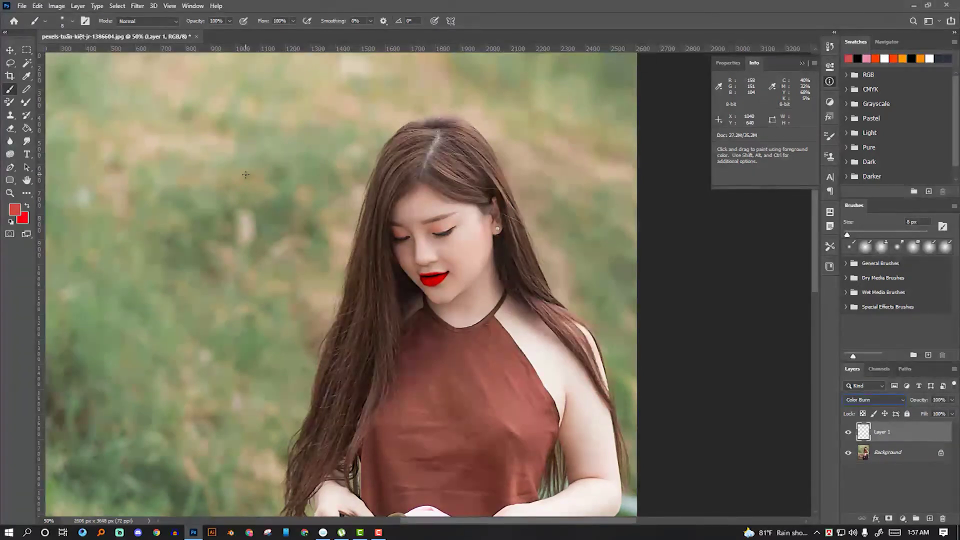
Step: Scribble thin freehand Pencil lines over the grass and toward the face
left_click(27, 90)
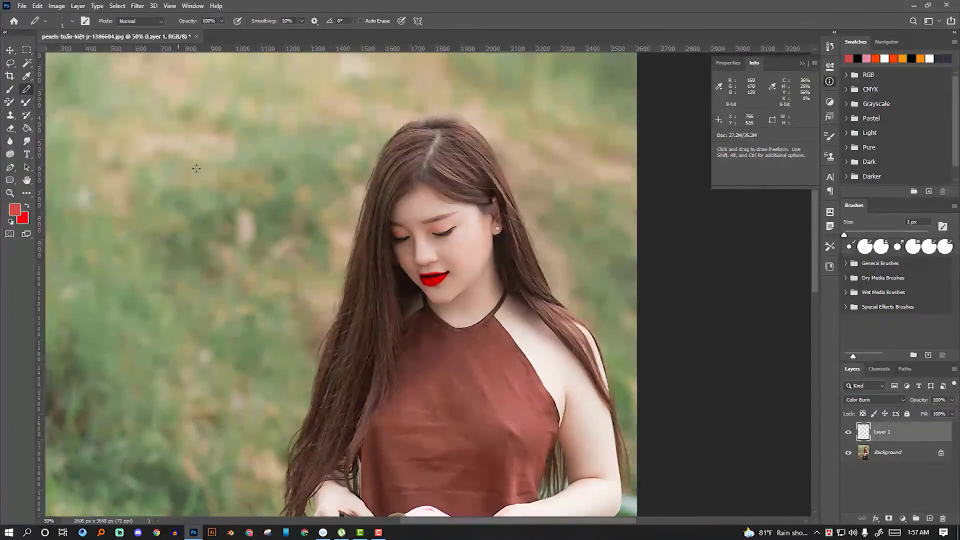
left_click_drag(171, 133, 193, 153)
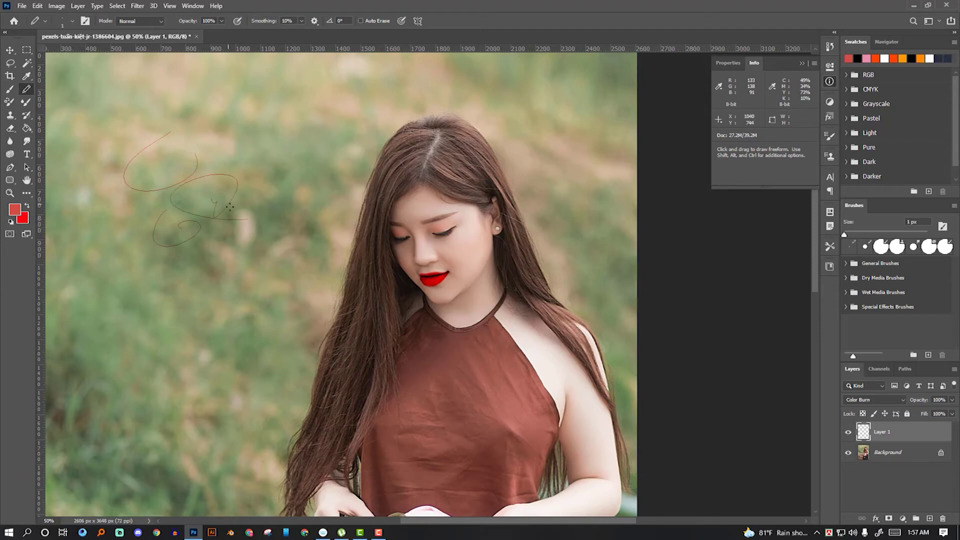
left_click_drag(239, 148, 265, 181)
left_click_drag(272, 136, 302, 165)
left_click_drag(289, 123, 347, 110)
left_click_drag(301, 86, 205, 150)
left_click_drag(227, 198, 265, 200)
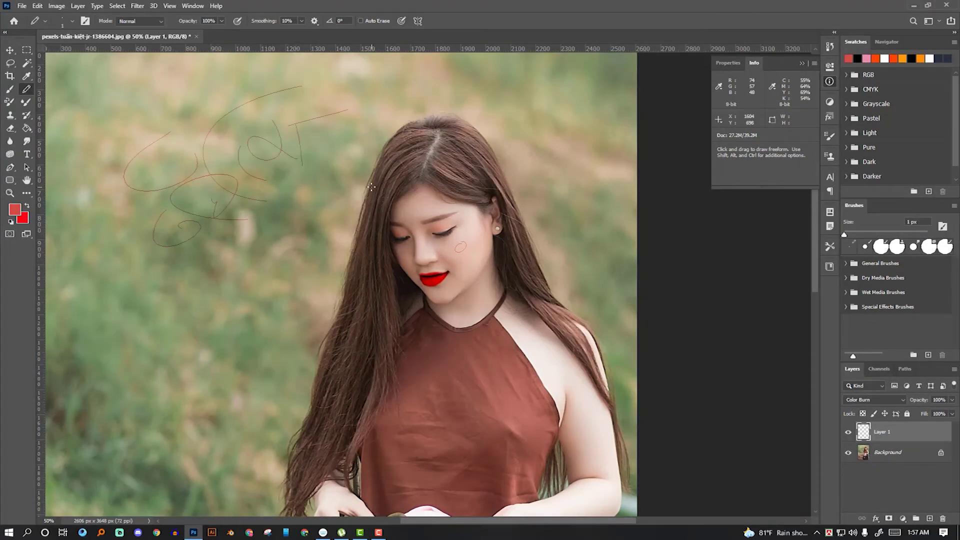
Step: Toggle Layer 1's visibility to compare, then delete Layer 1
left_click(848, 432)
left_click(848, 432)
key("Delete")
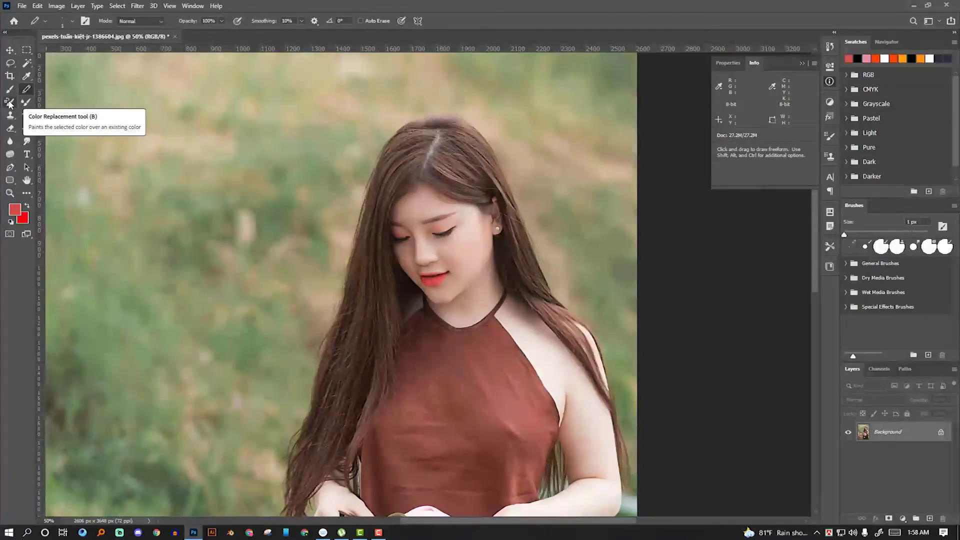
Step: Try a red Color Replacement stroke on the grass, then add a new empty layer above Background
left_click(9, 103)
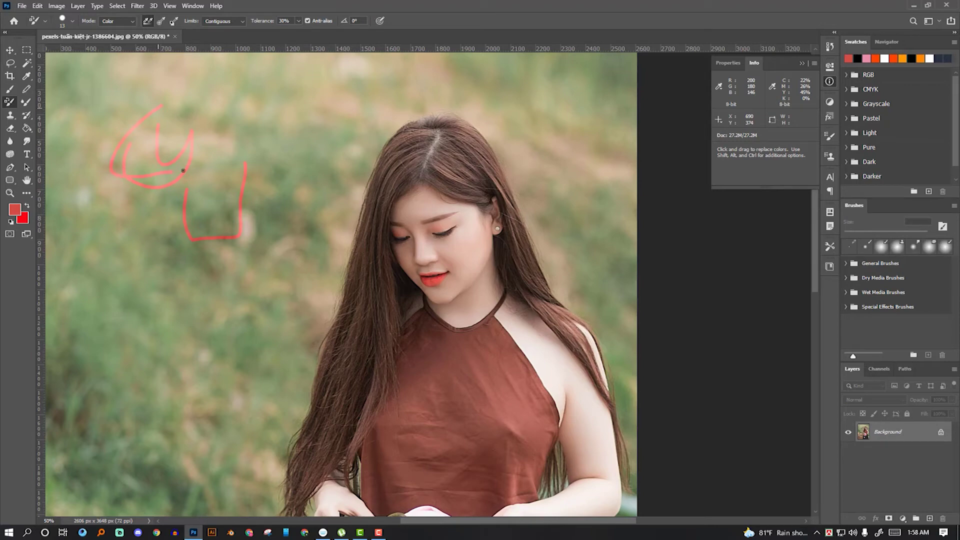
left_click_drag(218, 226, 176, 263)
left_click(930, 517)
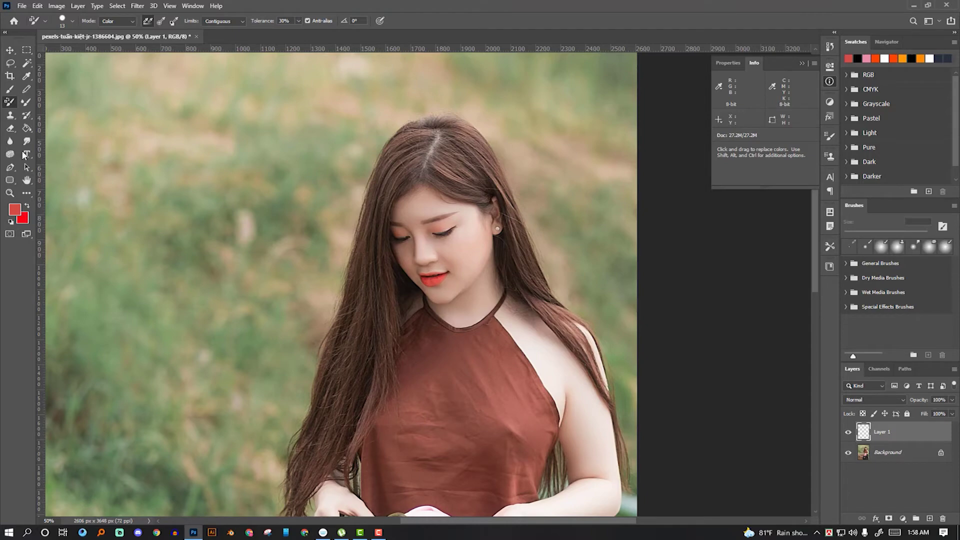
Step: Smear red paint over the model's nose and cheek with the Mixer Brush
left_click(26, 103)
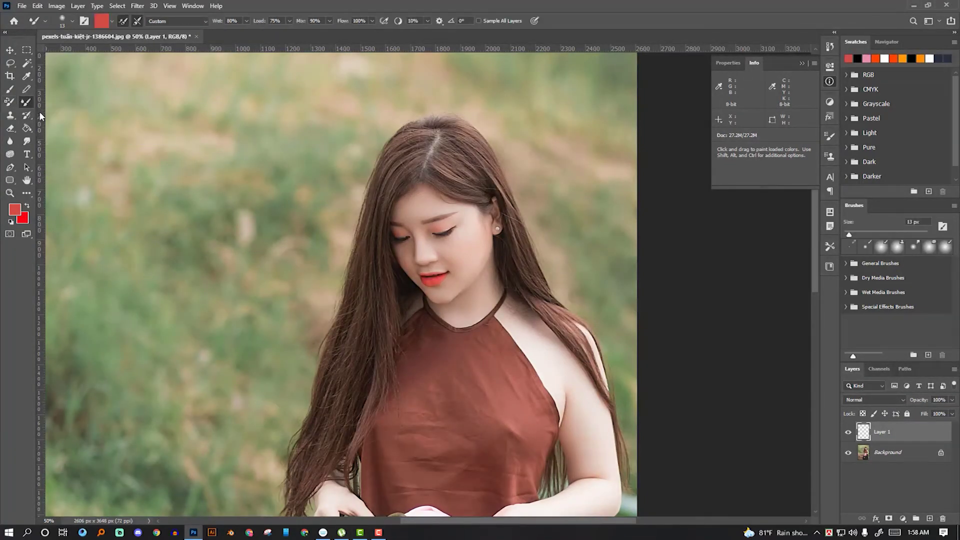
left_click_drag(419, 228, 440, 252)
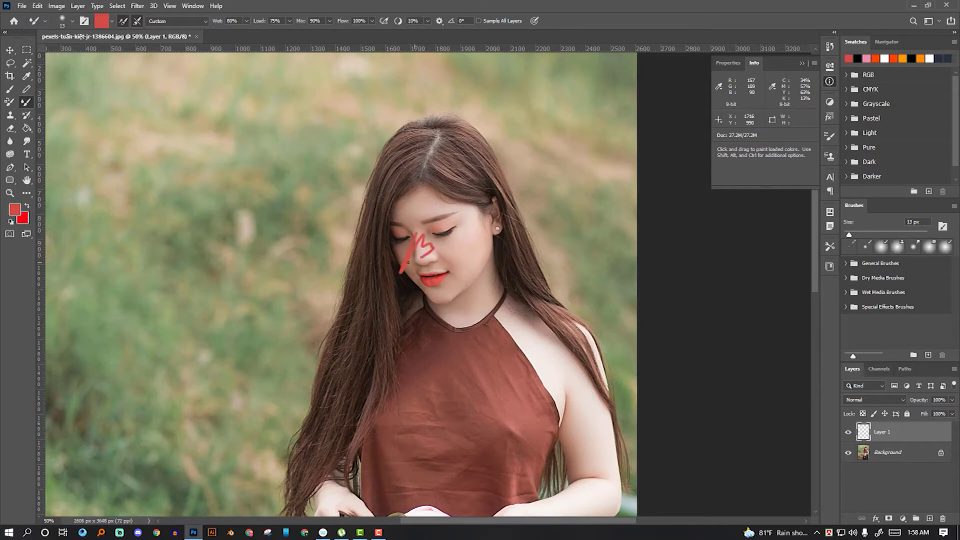
left_click_drag(440, 252, 420, 261)
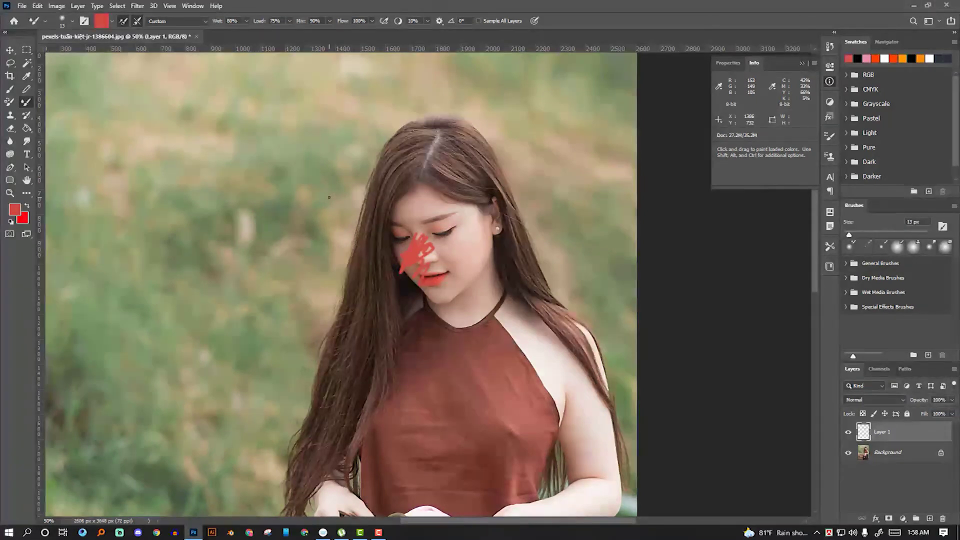
Step: Add an empty Layer 2, then delete Layer 1 with its red smears
left_click(929, 519)
left_click(887, 457)
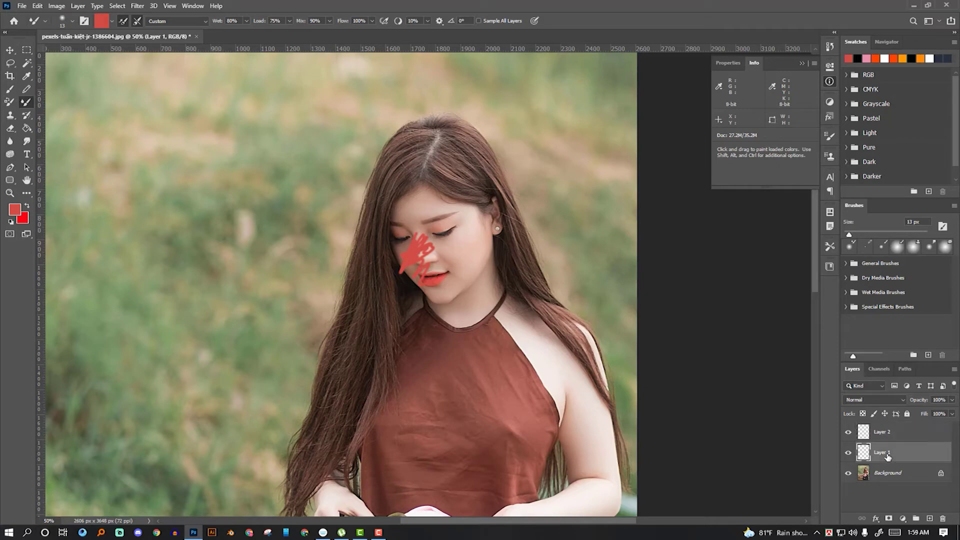
key("Delete")
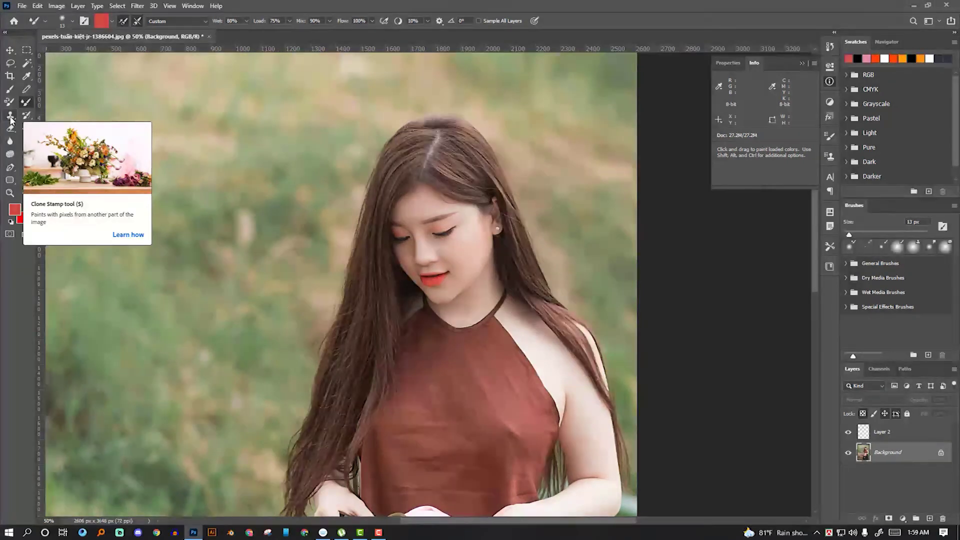
Step: Zoom out to the whole photo and delete Layer 2 with its red brush stroke
key("ctrl+minus")
key("ctrl+minus")
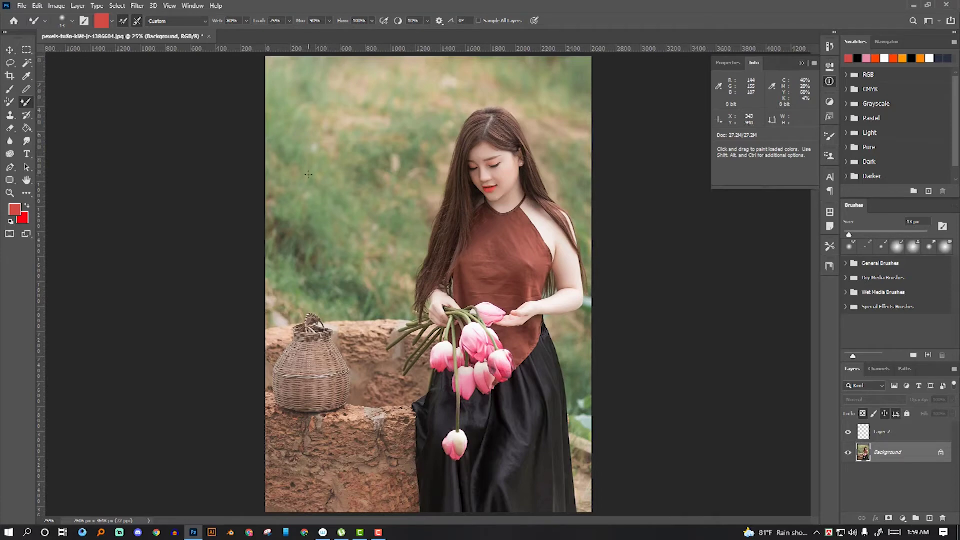
left_click(905, 433)
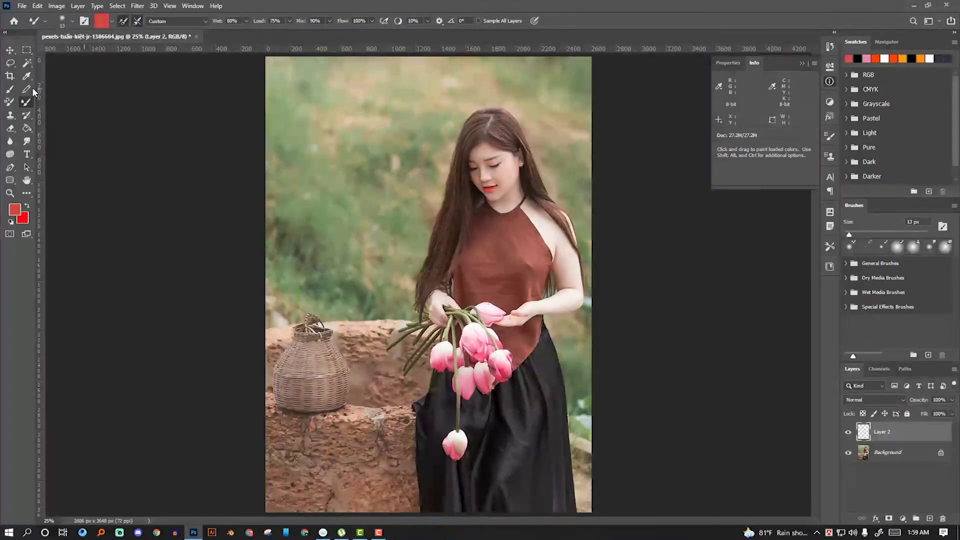
left_click(9, 89)
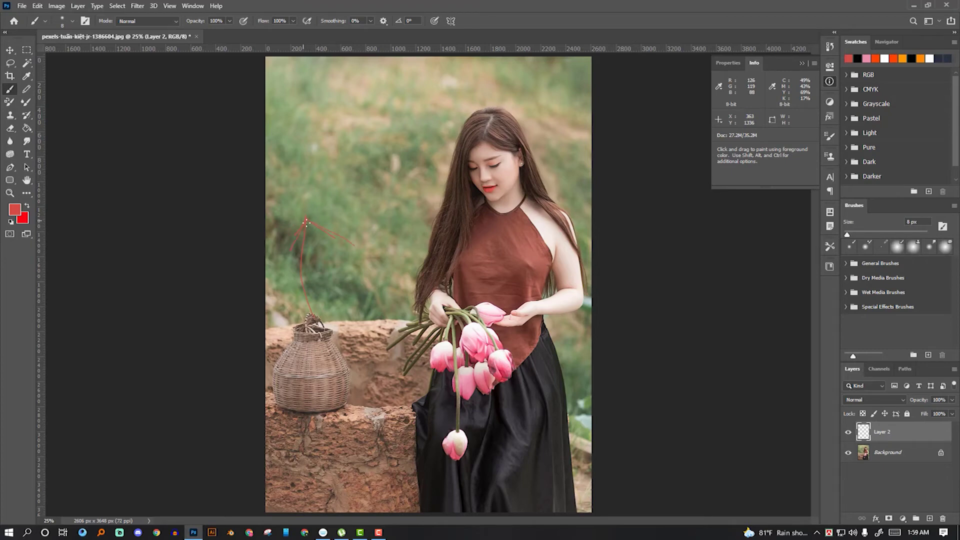
key("Delete")
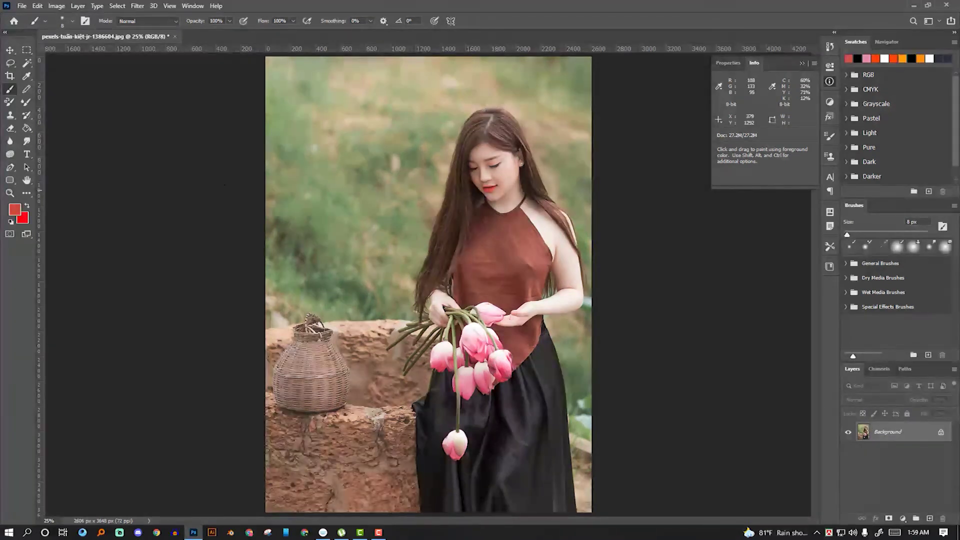
key("s")
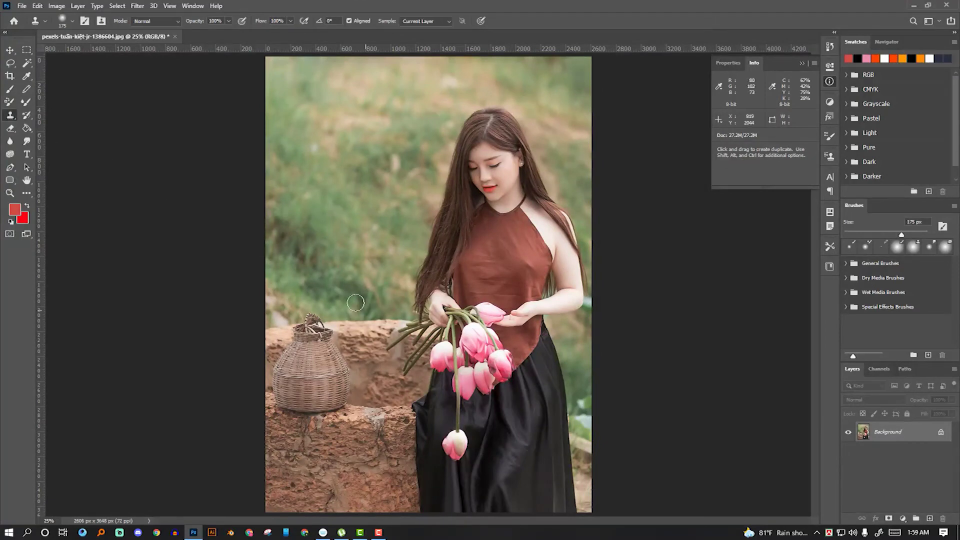
Step: Duplicate Background and clone the wicker basket onto the grass just above it
left_click_drag(907, 443, 929, 518)
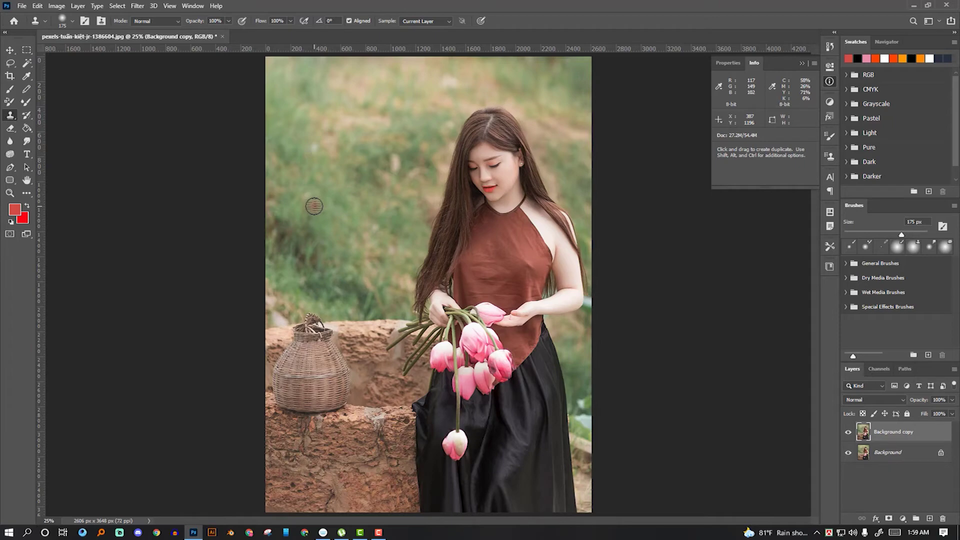
mouse_move(313, 203)
left_mouse_down()
mouse_move(328, 132)
mouse_move(311, 210)
mouse_move(293, 215)
mouse_move(290, 183)
mouse_move(308, 151)
mouse_move(335, 168)
mouse_move(348, 157)
mouse_move(335, 239)
left_mouse_up()
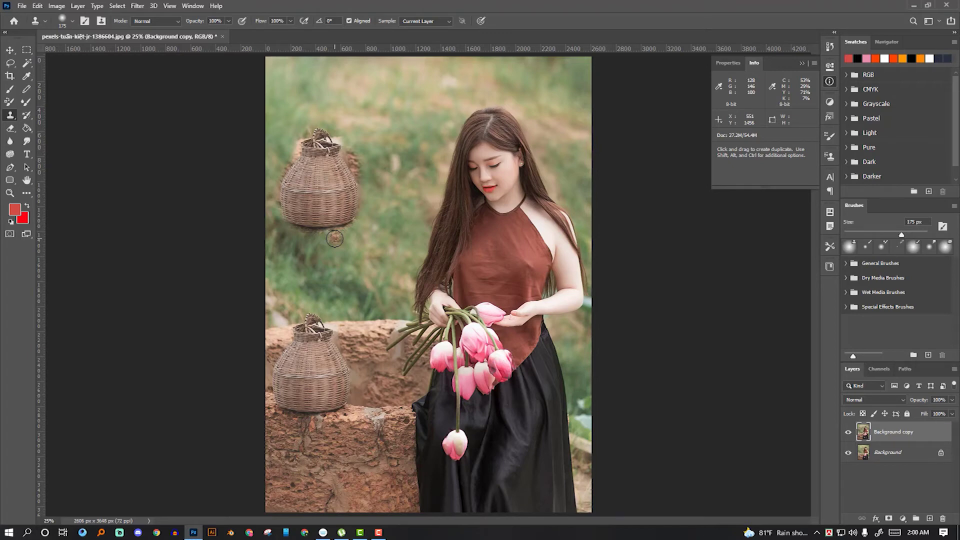
right_click(10, 115)
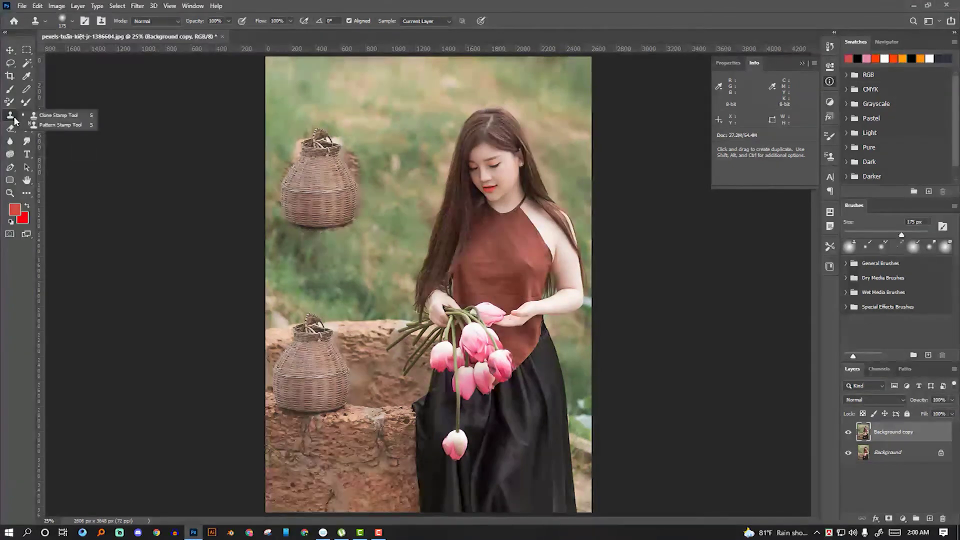
Step: Paint a 150 px leafy pattern stamp on the grass and her top, then undo it all
left_click(47, 125)
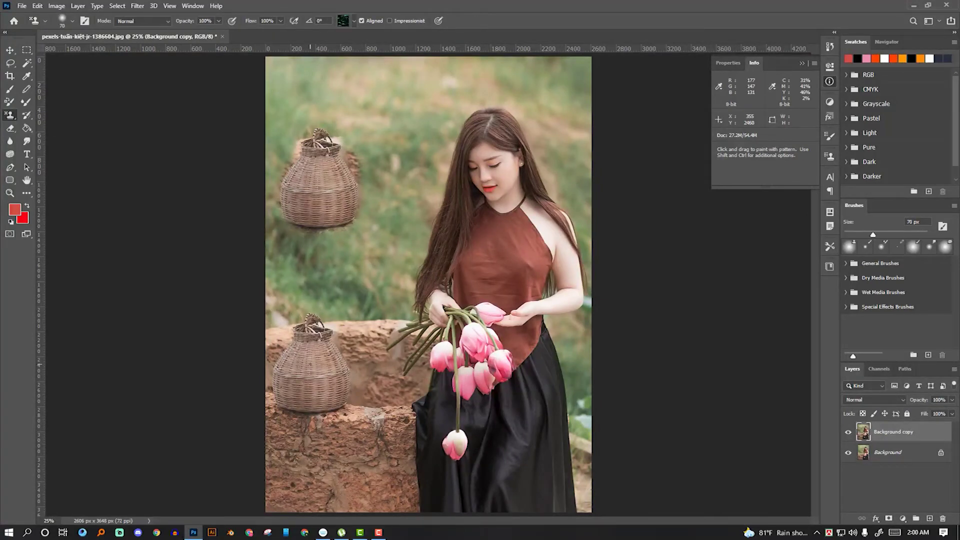
key("bracketright")
key("bracketright")
key("bracketright")
mouse_move(328, 272)
left_mouse_down()
mouse_move(345, 250)
mouse_move(325, 204)
mouse_move(335, 78)
mouse_move(280, 75)
left_mouse_up()
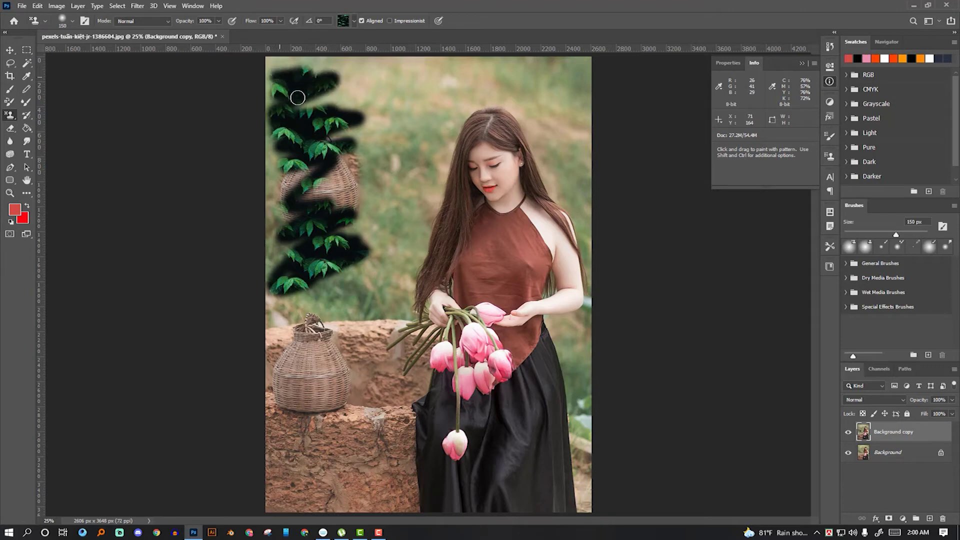
key("ctrl+z")
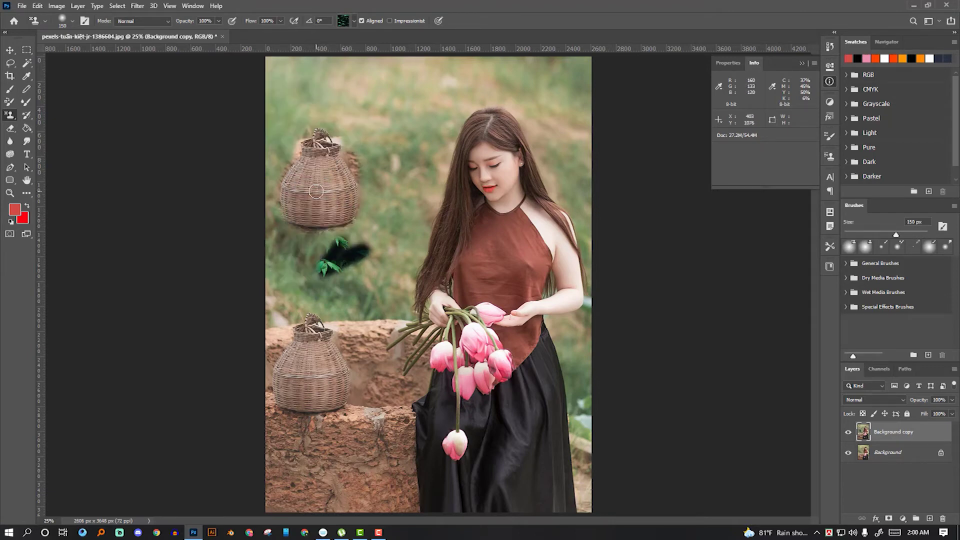
key("ctrl+z")
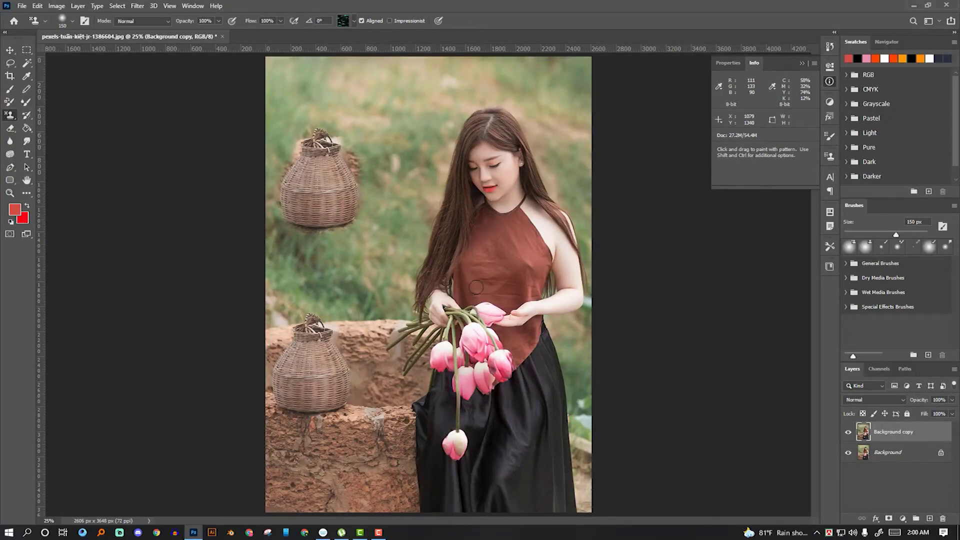
left_click_drag(491, 239, 491, 221)
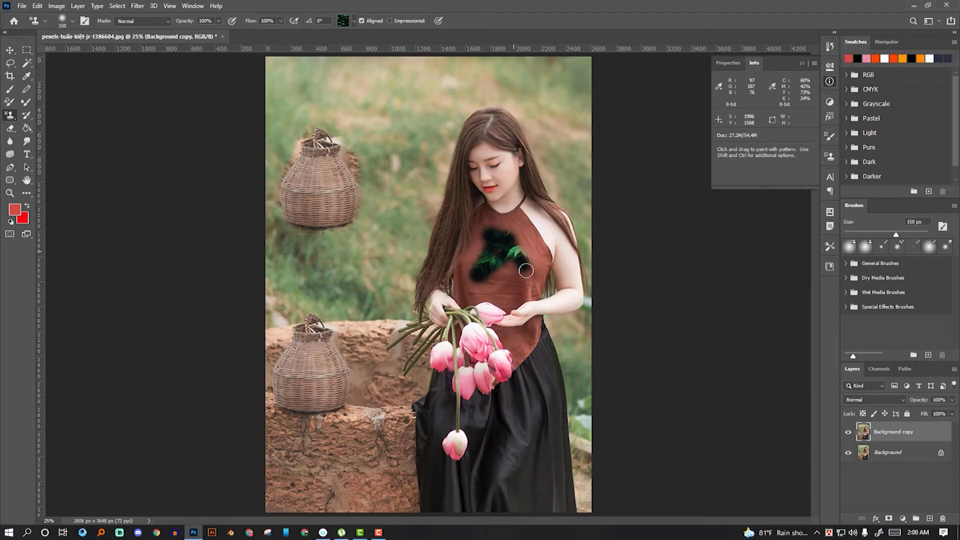
key("ctrl+z")
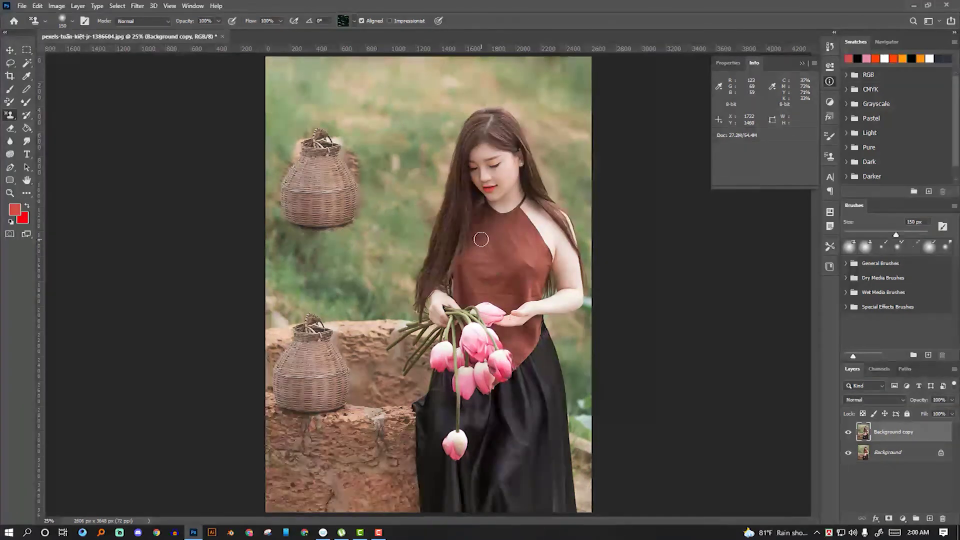
key("ctrl+z")
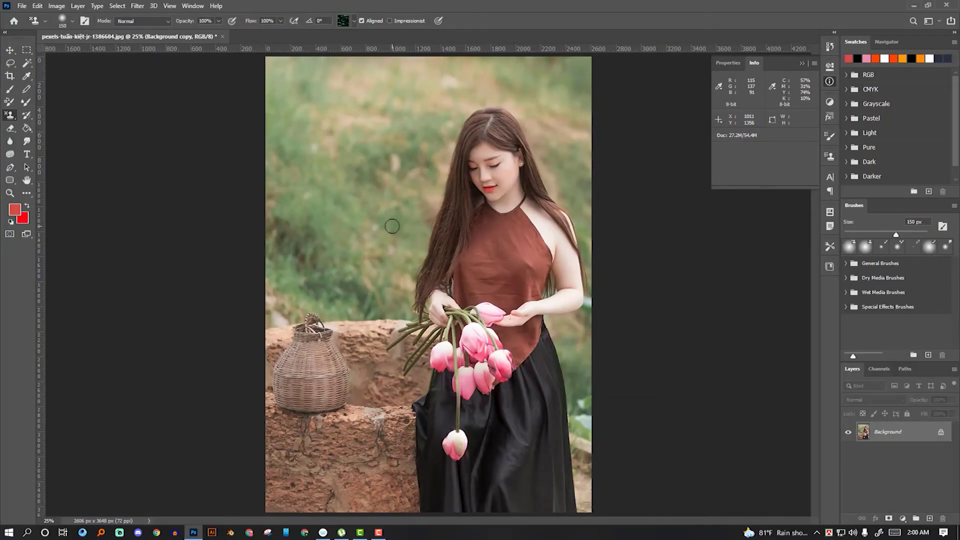
Step: Paint the first Grass pattern over the upper-left background and hair, then undo it
left_click(354, 21)
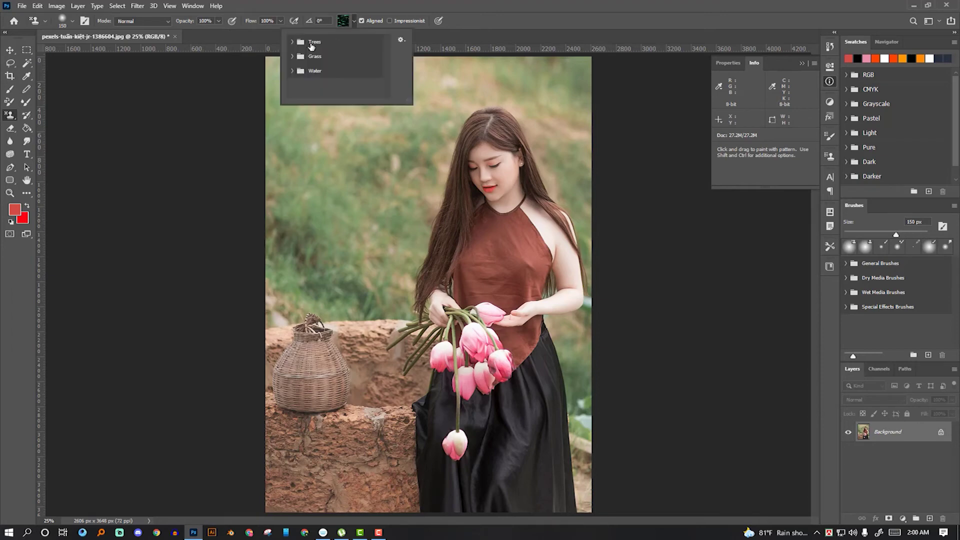
left_click(294, 43)
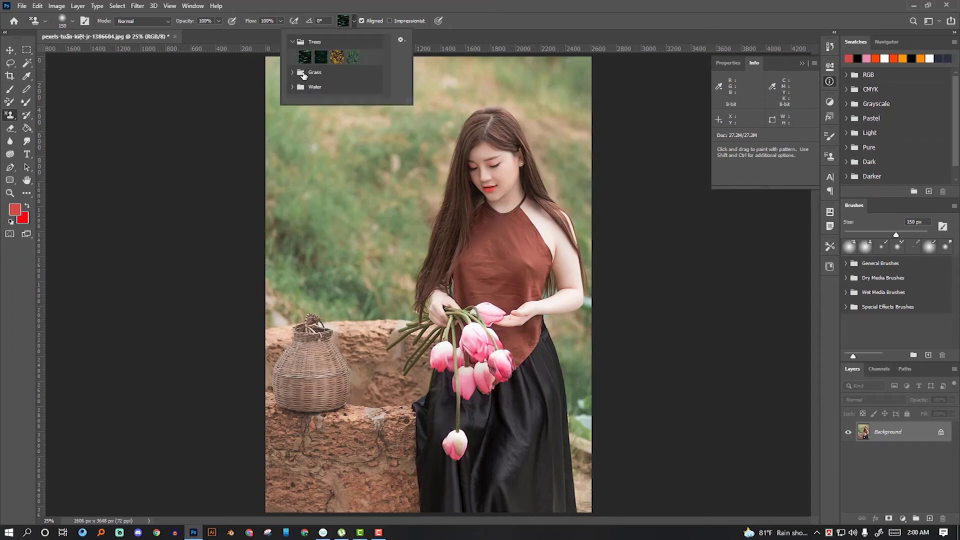
left_click(293, 72)
left_click(306, 76)
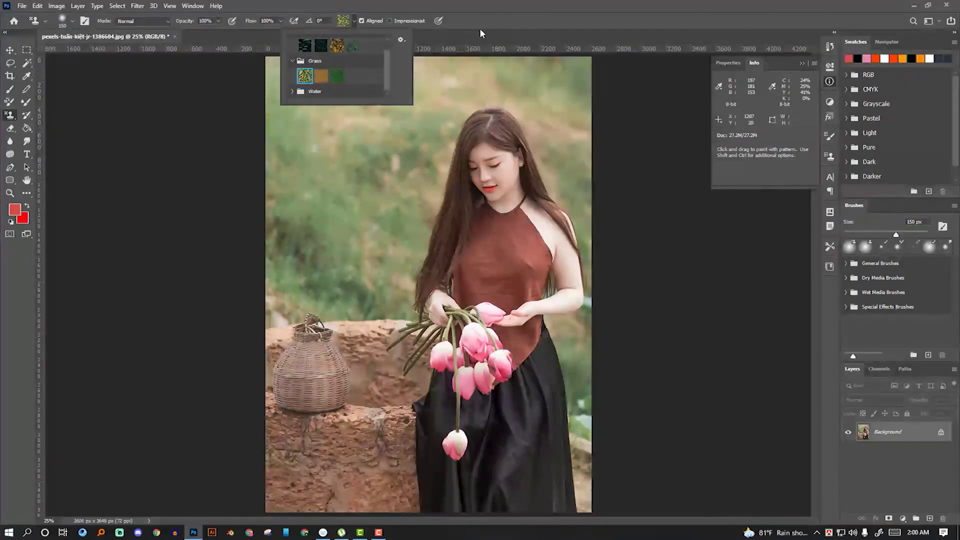
left_click(494, 21)
mouse_move(383, 148)
left_mouse_down()
mouse_move(449, 145)
mouse_move(429, 189)
left_mouse_up()
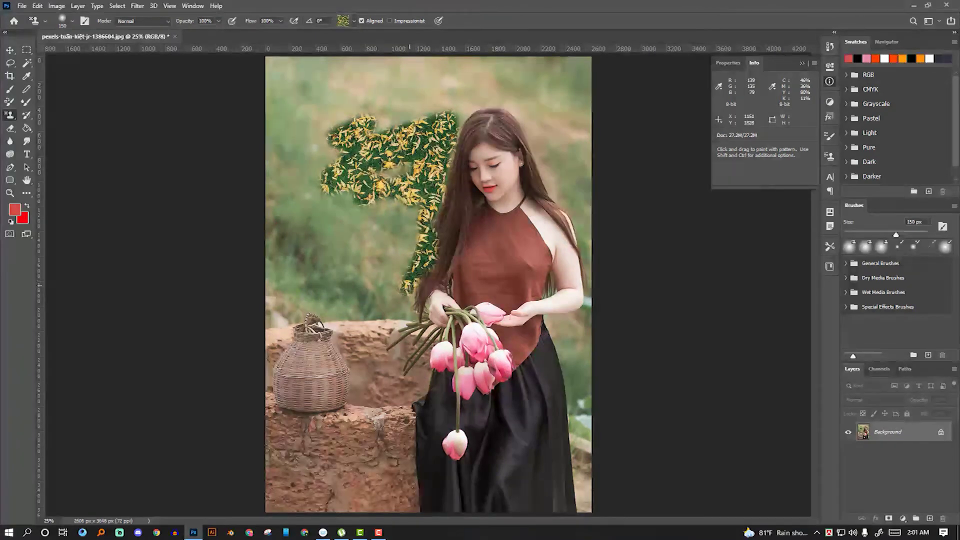
mouse_move(431, 189)
left_mouse_down()
mouse_move(506, 216)
mouse_move(530, 168)
left_mouse_up()
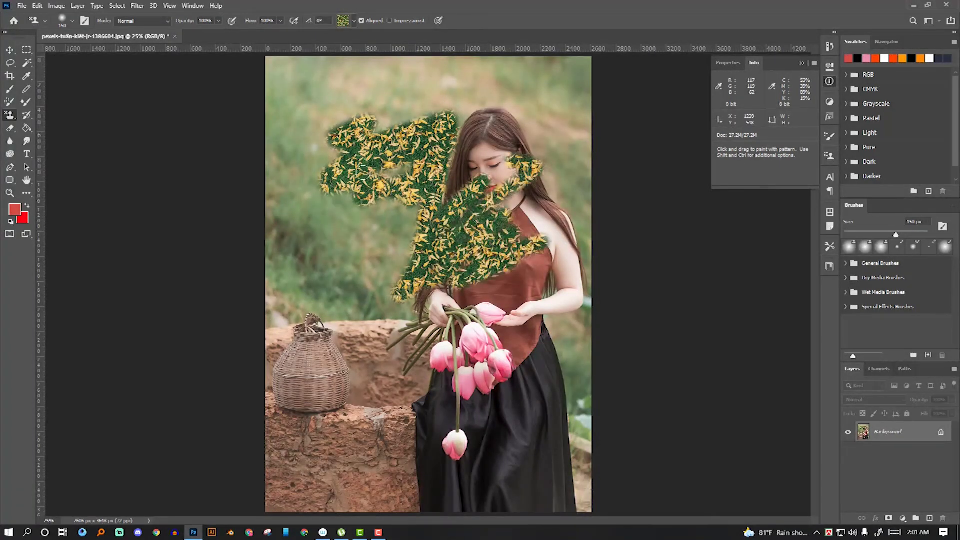
key("ctrl+z")
key("ctrl+z")
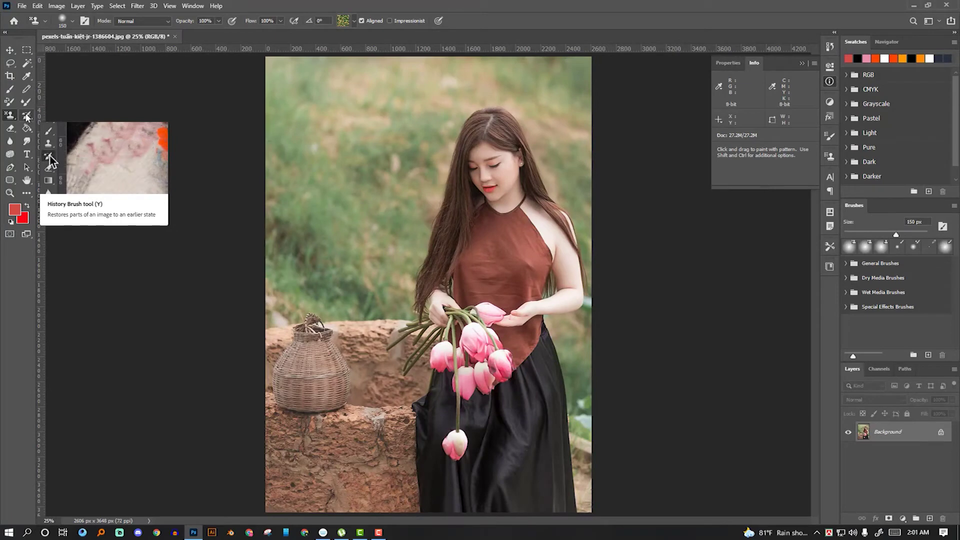
Step: Select the History Brush tool, then switch over to the Eraser tool
right_click(26, 118)
left_click(57, 116)
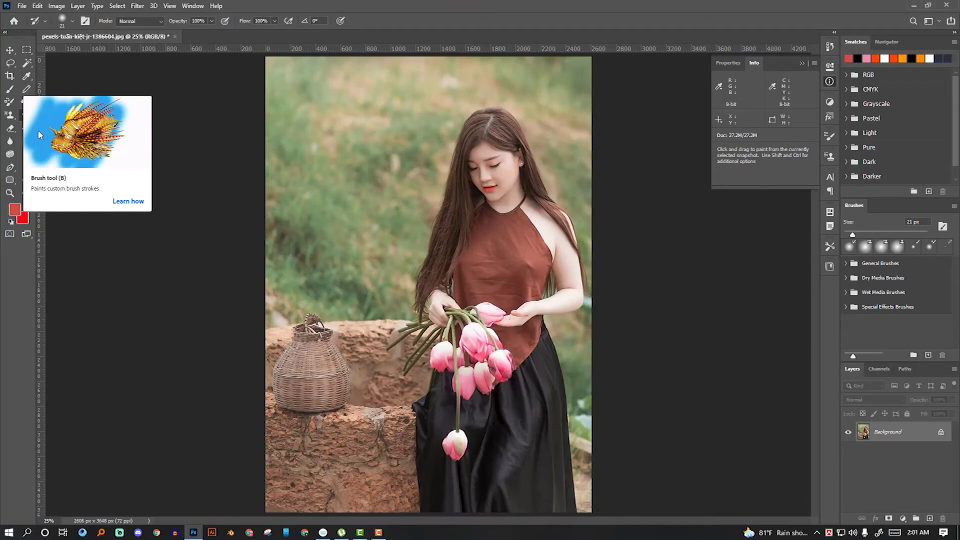
left_click(11, 130)
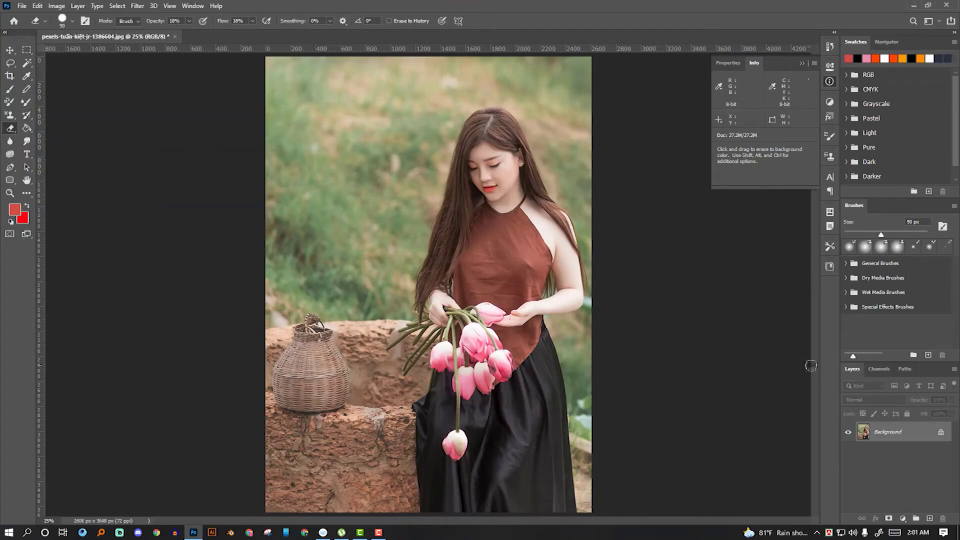
Step: Duplicate Background and make a trial 600 px eraser stroke on the upper-left background
mouse_move(917, 443)
left_mouse_down()
mouse_move(942, 520)
mouse_move(928, 518)
left_mouse_up()
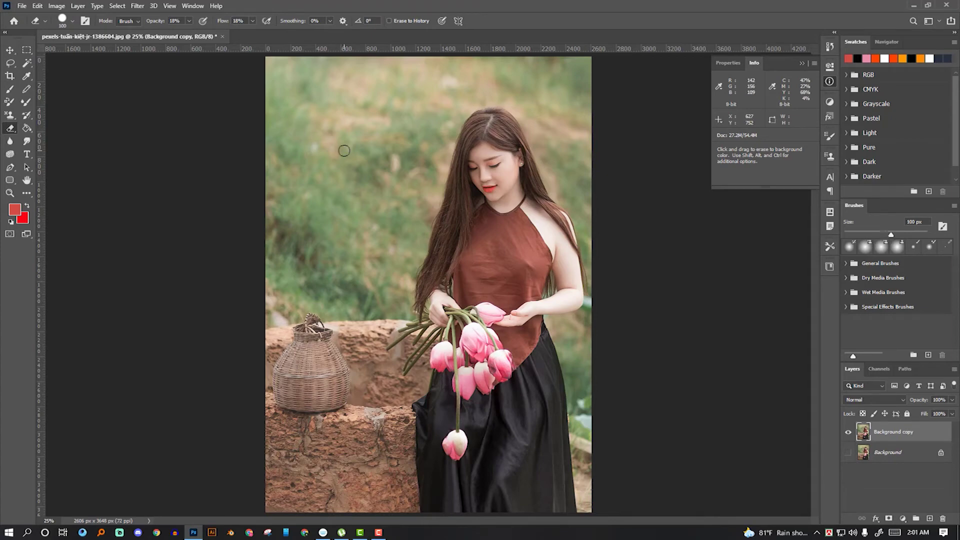
key("bracketright")
key("bracketright")
key("bracketright")
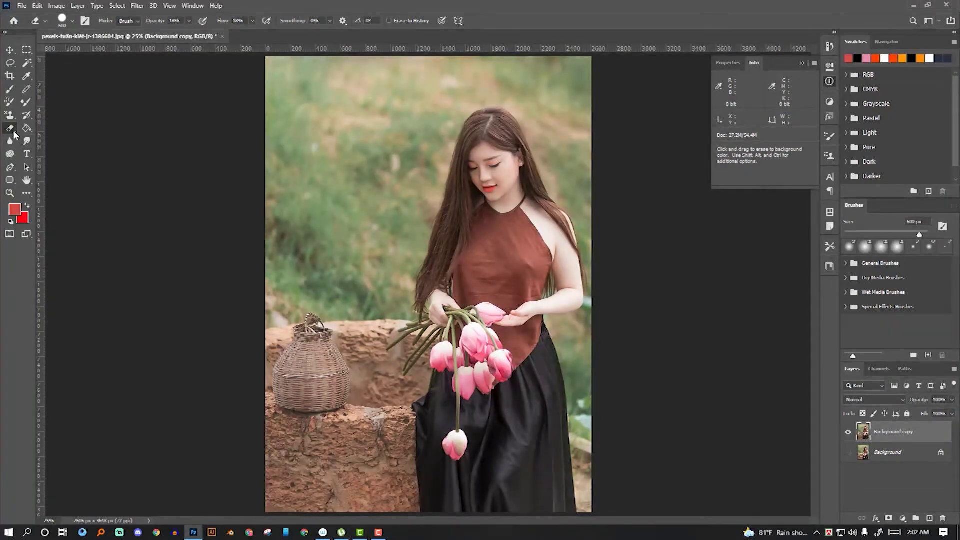
right_click(11, 129)
left_click(50, 128)
mouse_move(310, 118)
left_mouse_down()
mouse_move(350, 96)
mouse_move(375, 97)
mouse_move(311, 197)
mouse_move(349, 225)
mouse_move(301, 202)
mouse_move(289, 107)
mouse_move(270, 75)
left_mouse_up()
Step: Set eraser flow and opacity to 100%, erase the upper-left grass, then undo the strokes
left_click(252, 21)
left_click_drag(250, 32, 327, 37)
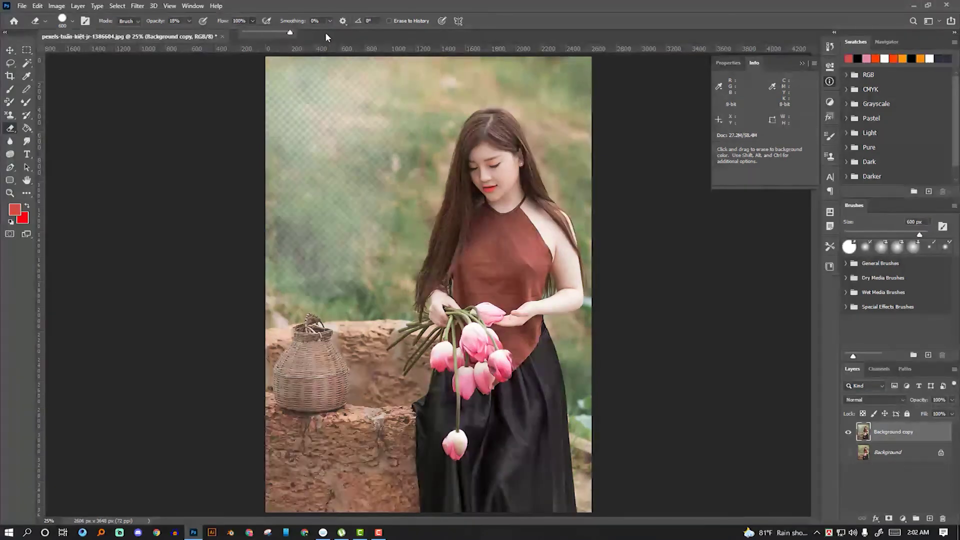
left_click(189, 21)
left_click_drag(191, 31, 227, 32)
mouse_move(382, 91)
left_mouse_down()
mouse_move(313, 95)
mouse_move(368, 171)
mouse_move(332, 249)
mouse_move(290, 204)
mouse_move(368, 154)
mouse_move(458, 64)
mouse_move(619, 154)
mouse_move(525, 82)
mouse_move(392, 163)
mouse_move(424, 159)
mouse_move(403, 167)
mouse_move(321, 261)
mouse_move(287, 260)
left_mouse_up()
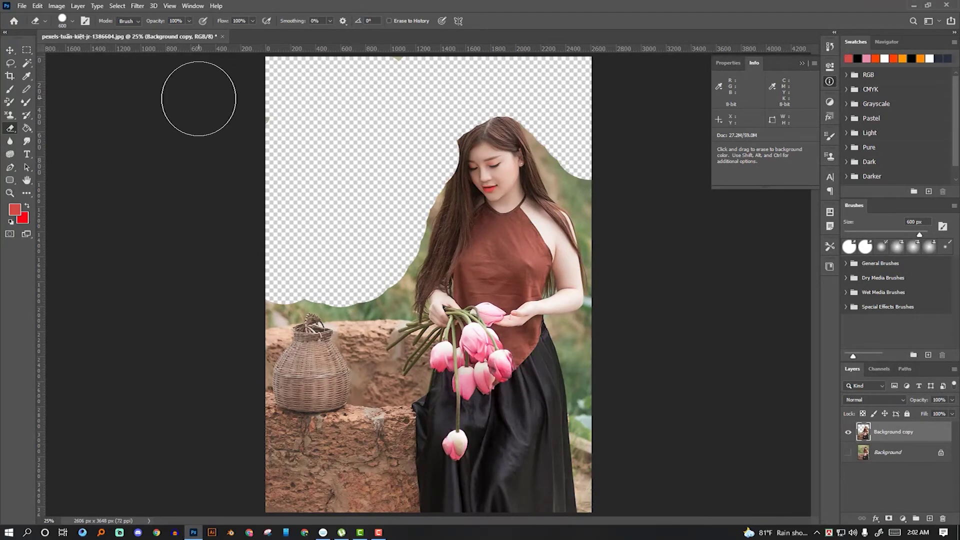
key("ctrl+z")
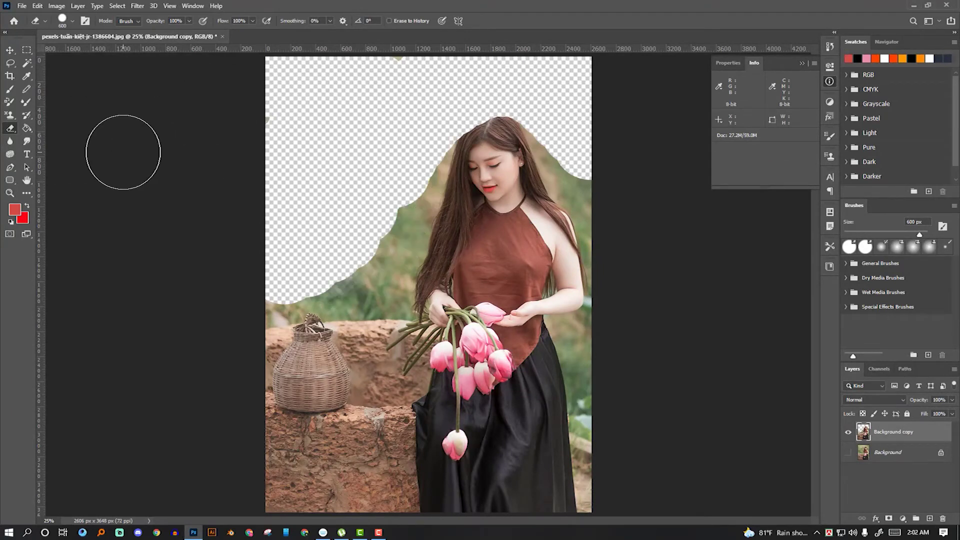
key("ctrl+z")
key("ctrl+z")
key("ctrl+z")
key("ctrl+z")
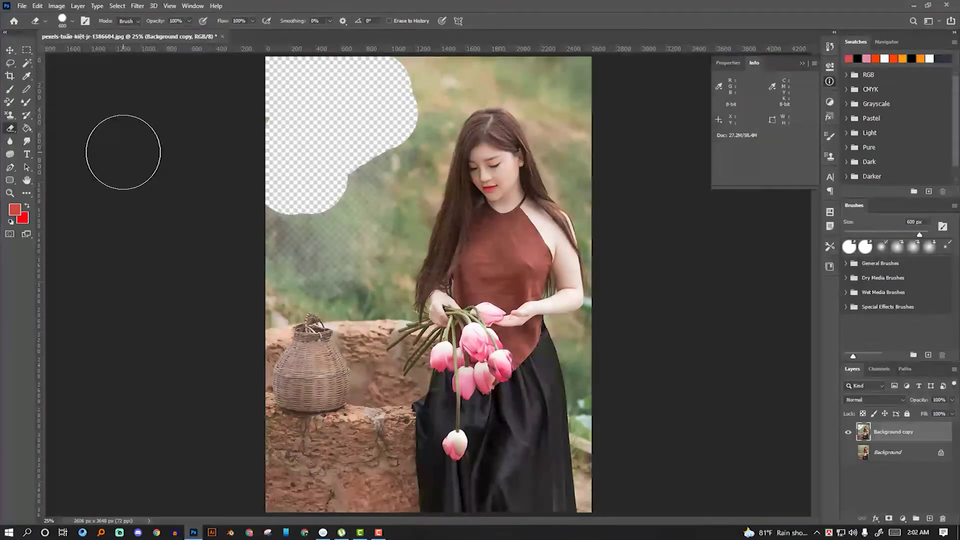
key("ctrl+z")
key("ctrl+z")
key("ctrl+z")
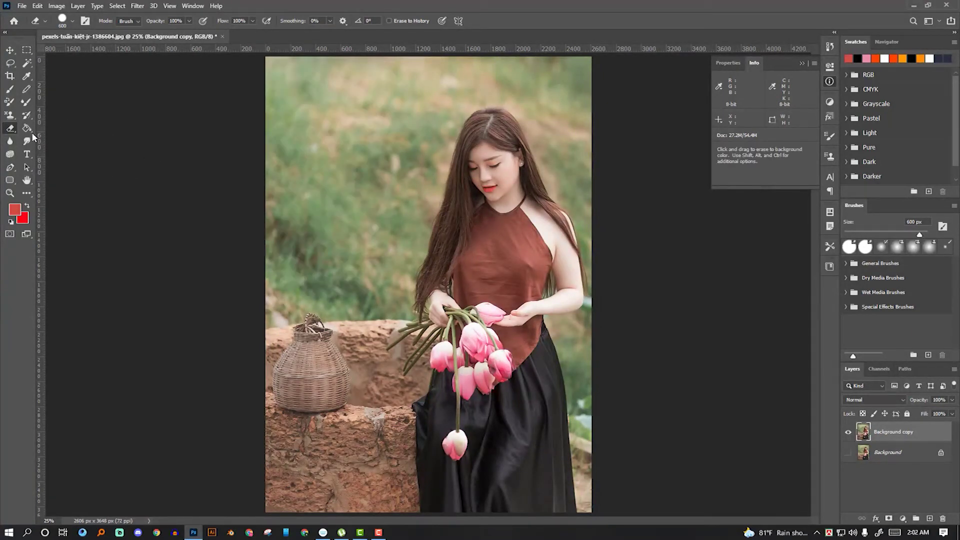
right_click(12, 129)
left_click(48, 136)
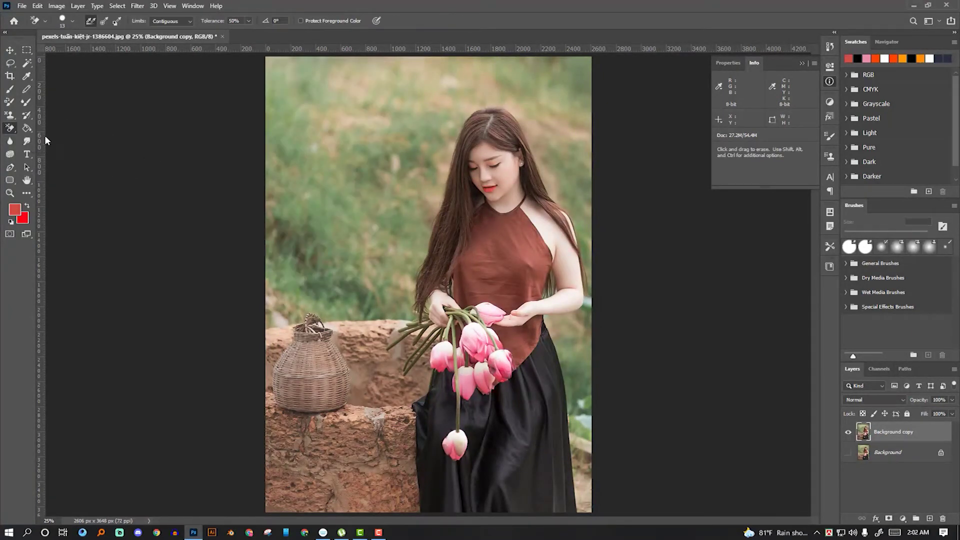
left_click_drag(350, 129, 391, 134)
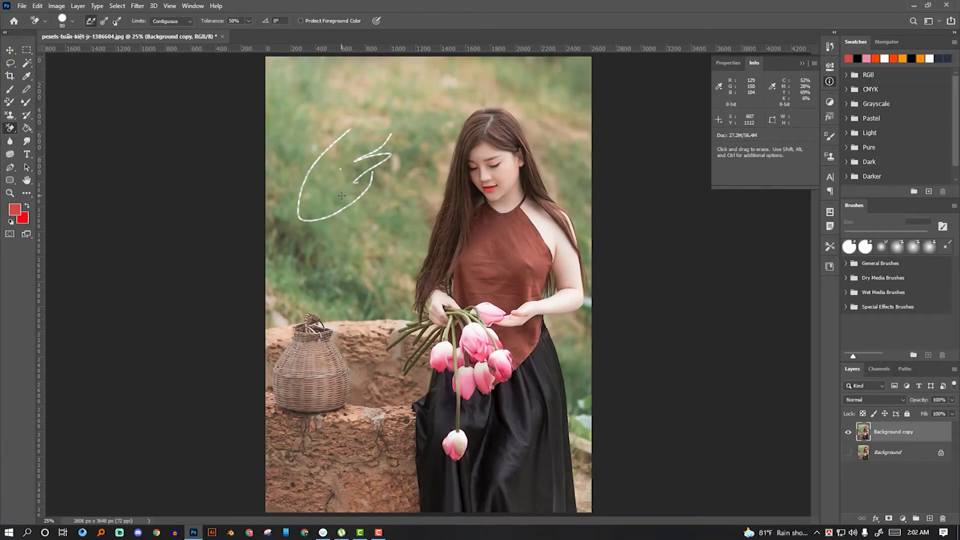
key("bracketleft")
key("bracketleft")
mouse_move(342, 183)
left_mouse_down()
mouse_move(294, 95)
mouse_move(342, 197)
mouse_move(345, 240)
mouse_move(405, 202)
mouse_move(365, 257)
mouse_move(385, 225)
mouse_move(364, 257)
mouse_move(374, 282)
mouse_move(292, 280)
mouse_move(287, 293)
mouse_move(311, 201)
mouse_move(384, 120)
mouse_move(443, 86)
mouse_move(428, 85)
mouse_move(380, 151)
left_mouse_up()
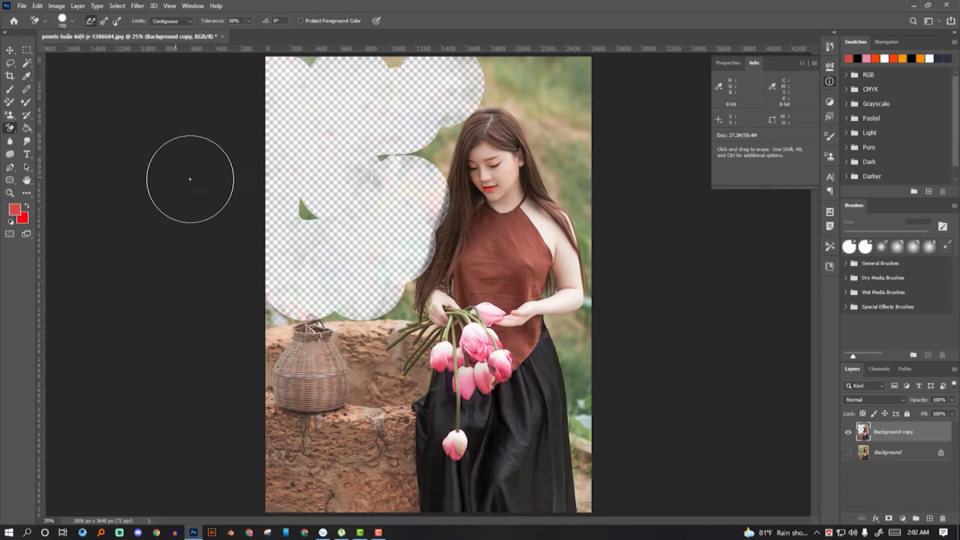
key("ctrl+z")
key("ctrl+z")
key("ctrl+z")
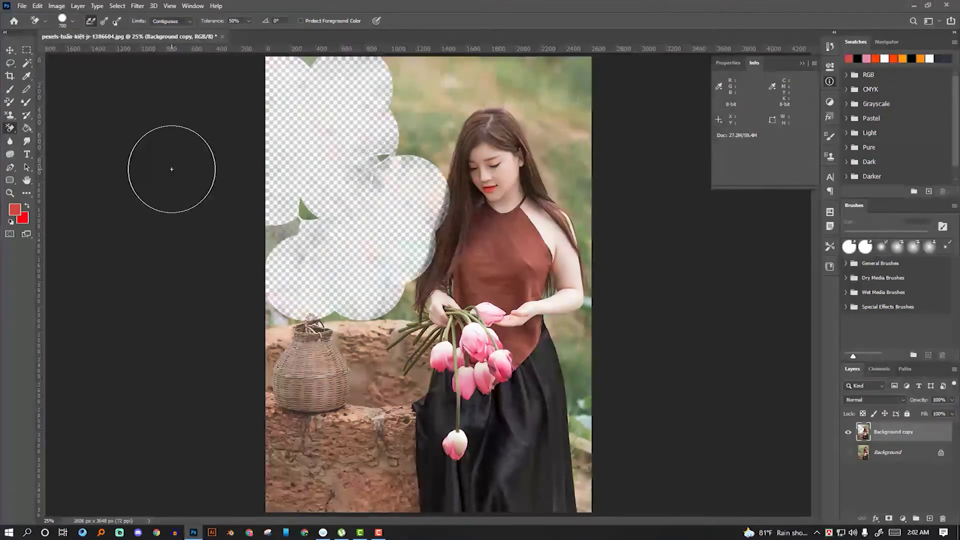
key("ctrl+z")
key("ctrl+z")
key("ctrl+z")
key("ctrl+z")
key("ctrl+z")
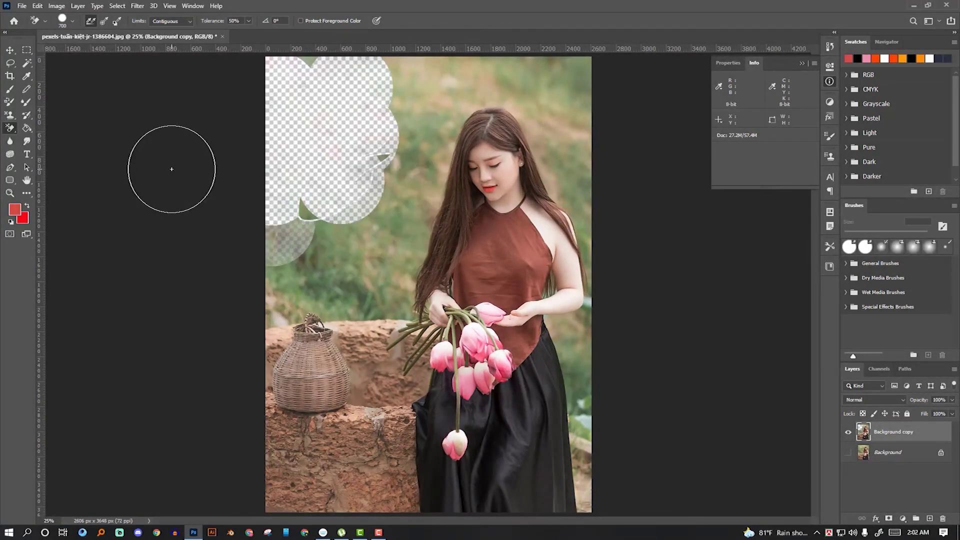
key("ctrl+z")
key("ctrl+z")
key("ctrl+z")
key("ctrl+z")
key("ctrl+z")
key("ctrl+z")
key("ctrl+z")
key("ctrl+z")
right_click(14, 130)
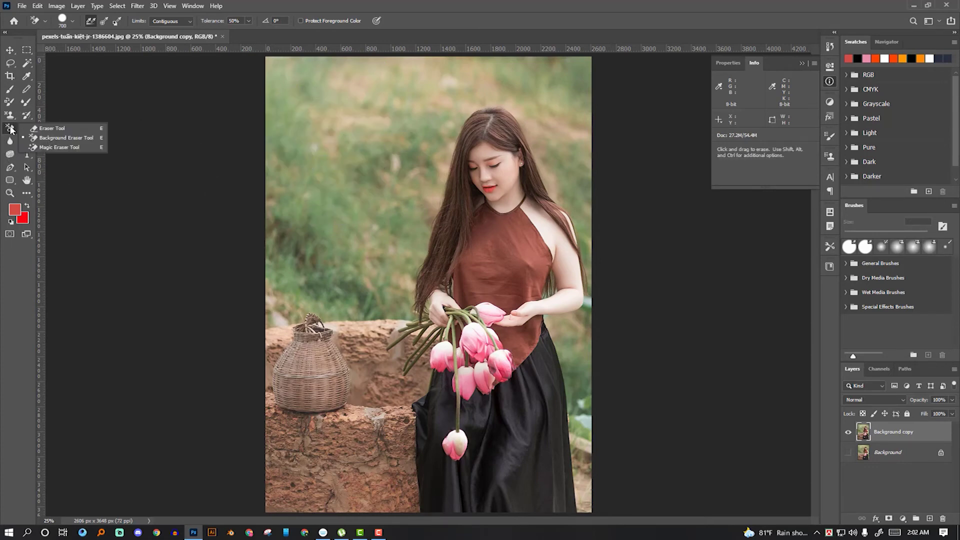
Step: Magic-erase the green and beige background patches all around the woman
left_click(54, 147)
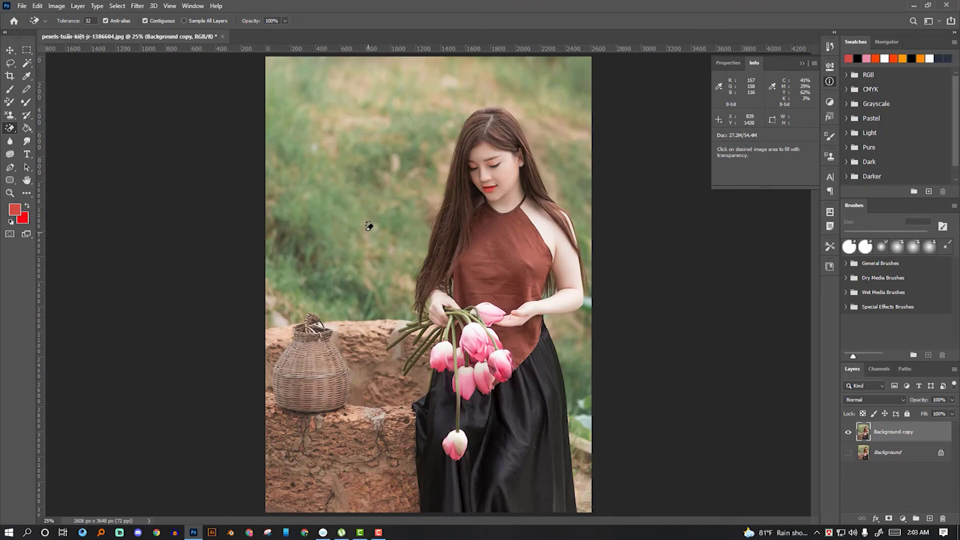
left_click(375, 176)
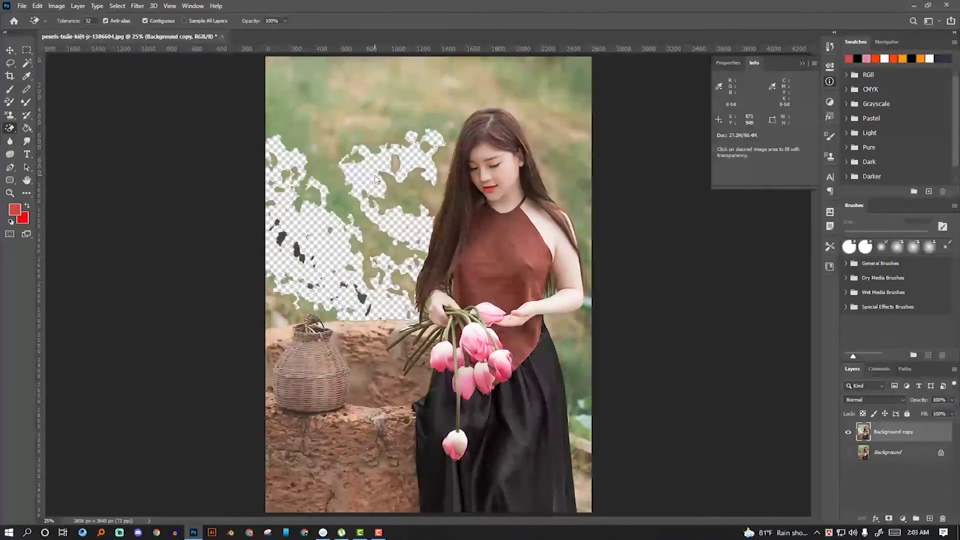
left_click(357, 105)
left_click(543, 84)
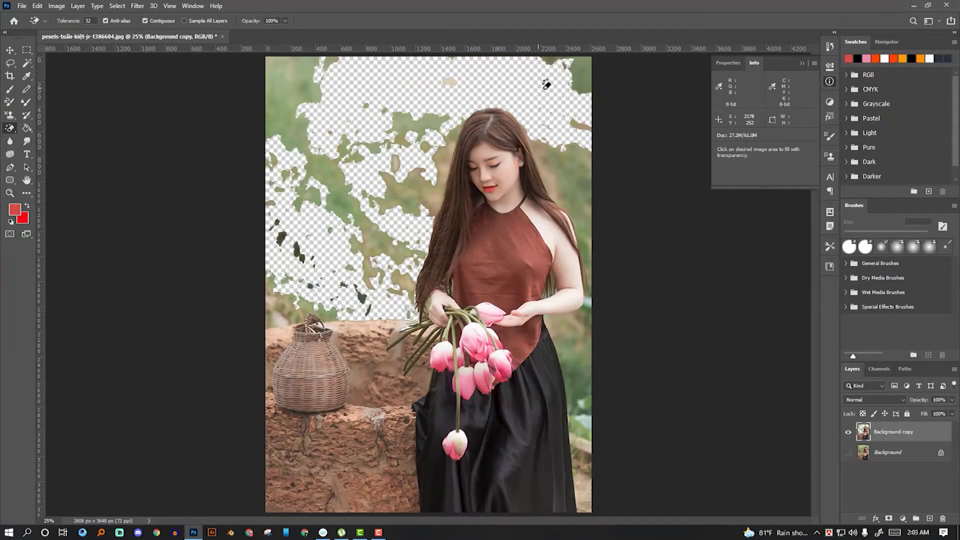
left_click(569, 185)
left_click(575, 81)
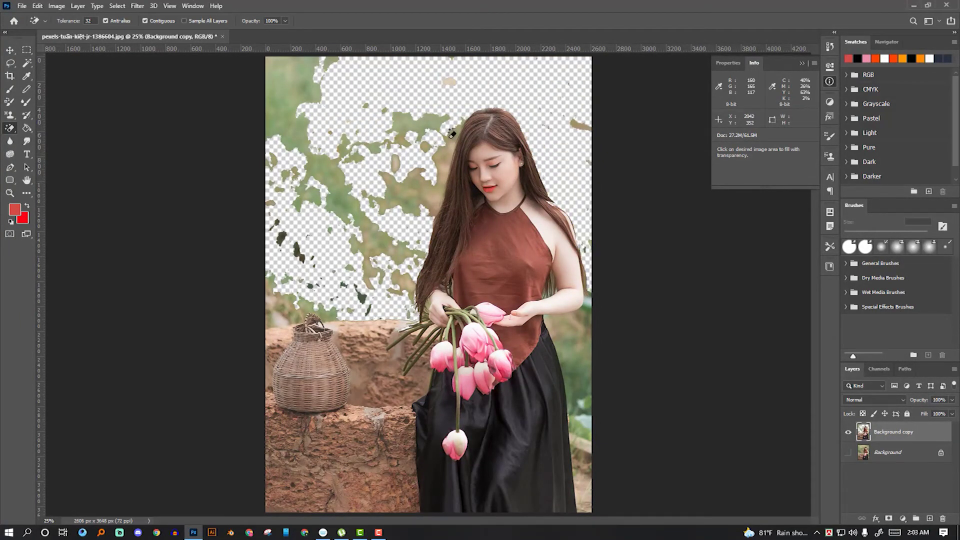
left_click(446, 135)
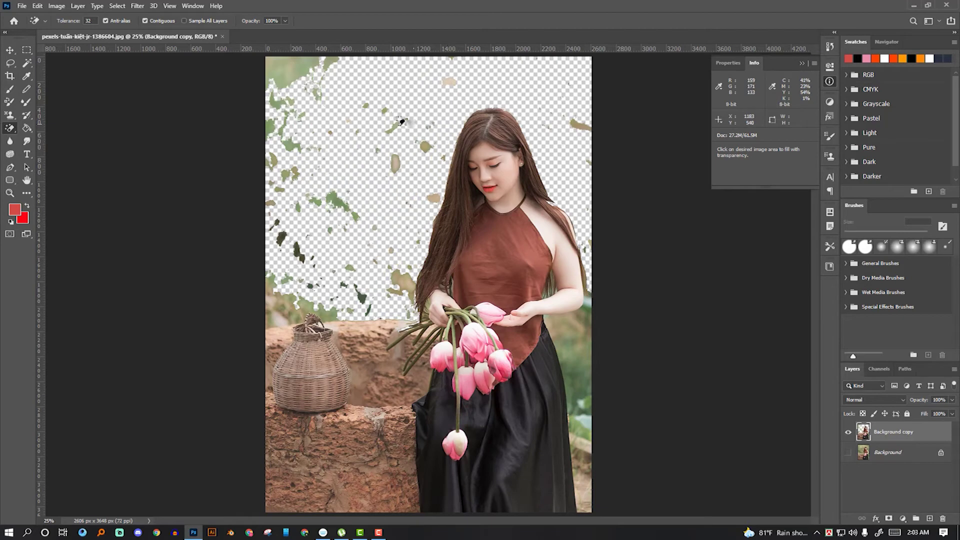
left_click(296, 75)
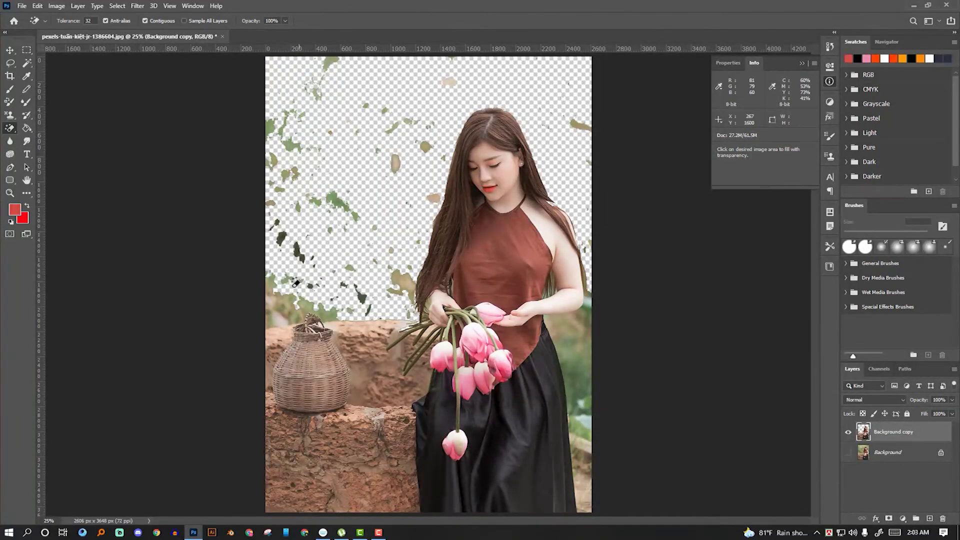
left_click(289, 297)
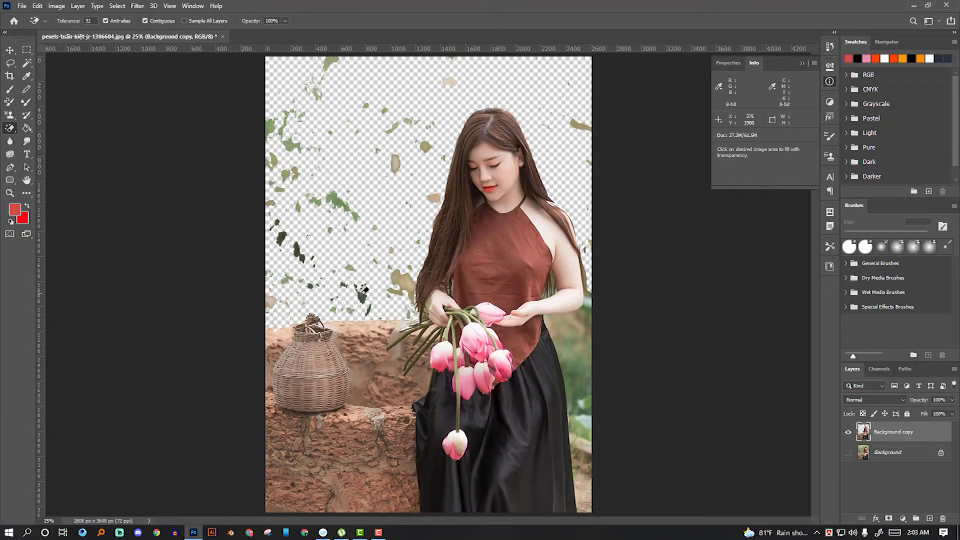
left_click(399, 290)
left_click(274, 132)
left_click(329, 65)
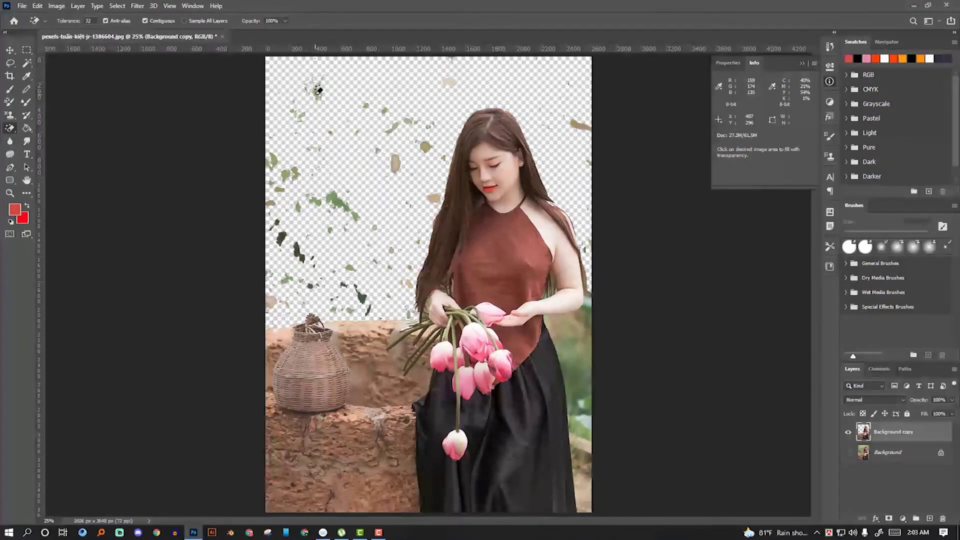
left_click(269, 162)
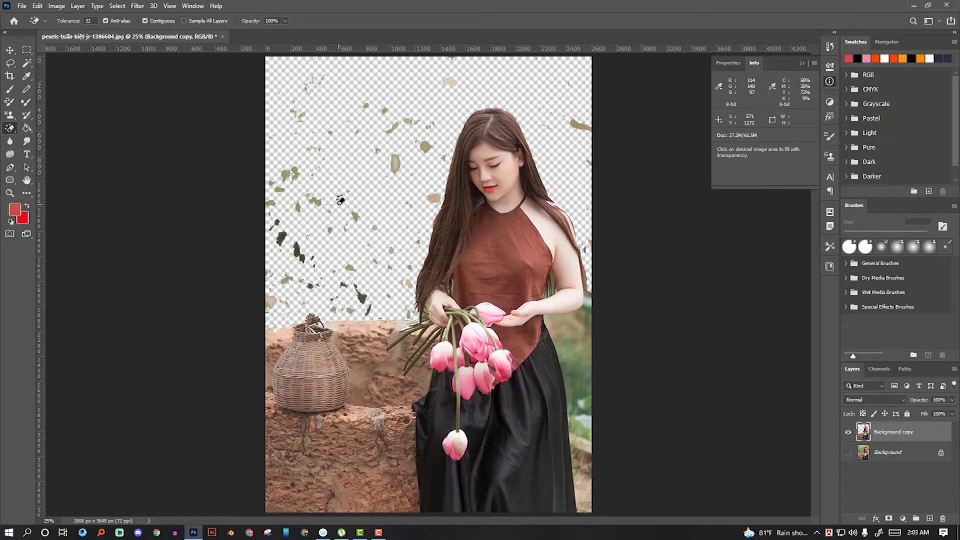
left_click(395, 160)
Step: Magic-erase her shoulder, brown top and forehead to show the tool's limits
left_click(545, 236)
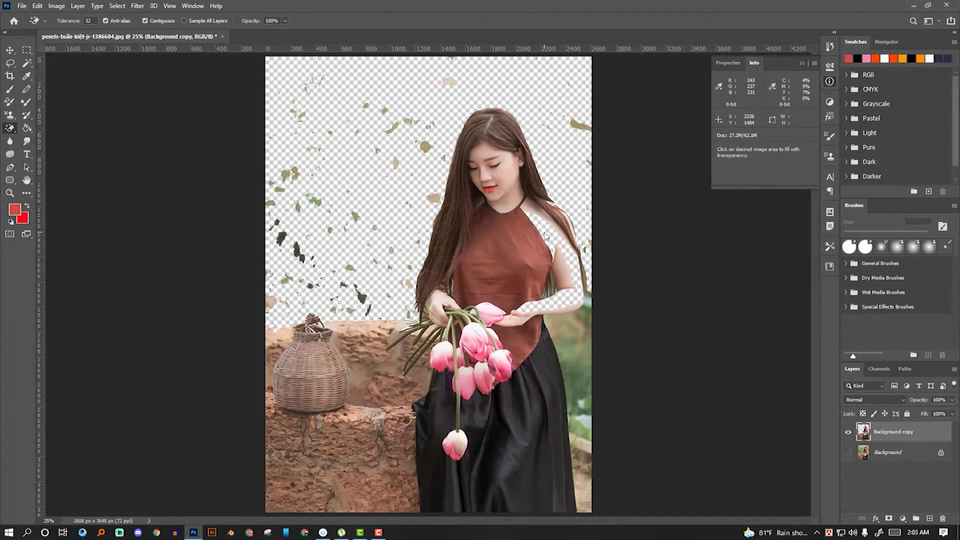
left_click(482, 270)
left_click(488, 158)
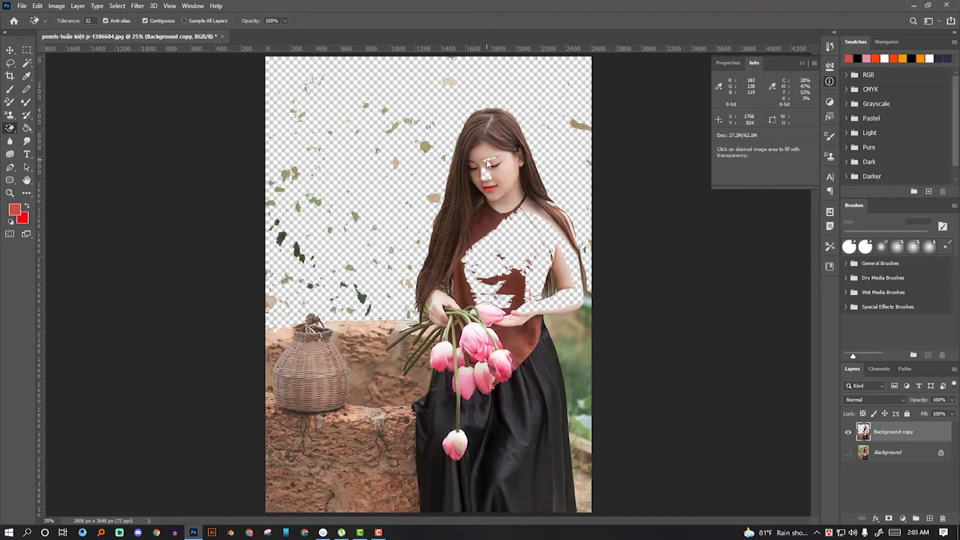
left_click(10, 51)
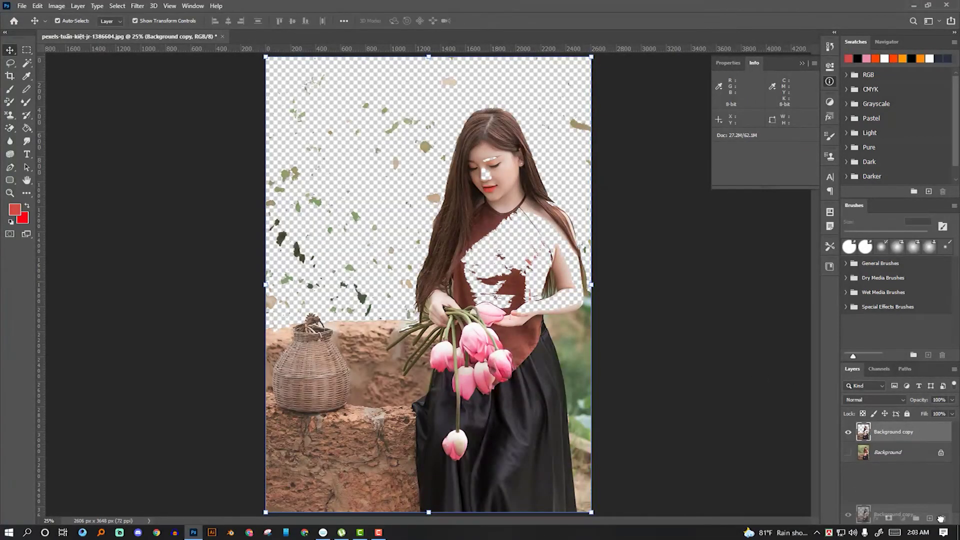
Step: Trash the erased copy layer, duplicate Background afresh, and select the Gradient Tool
left_click_drag(943, 518, 942, 518)
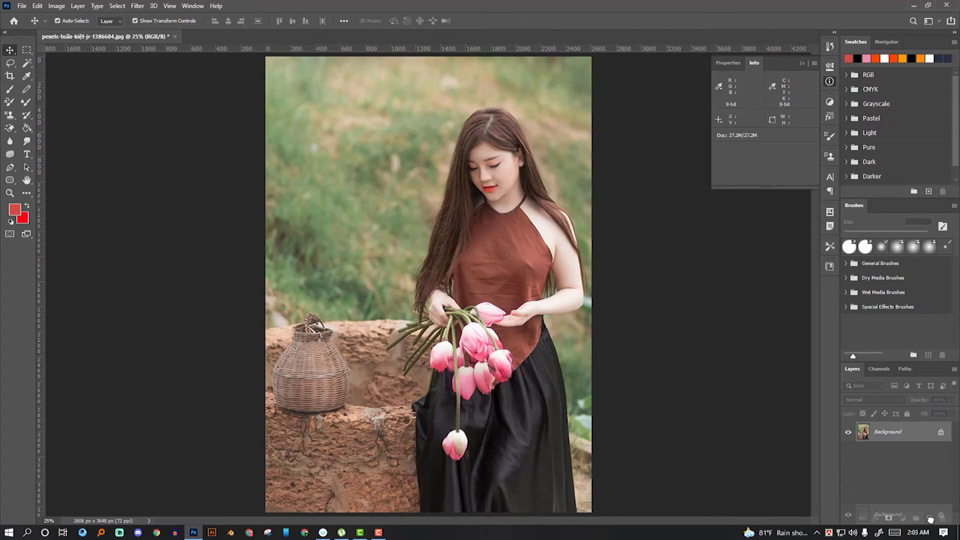
left_click_drag(890, 432, 929, 518)
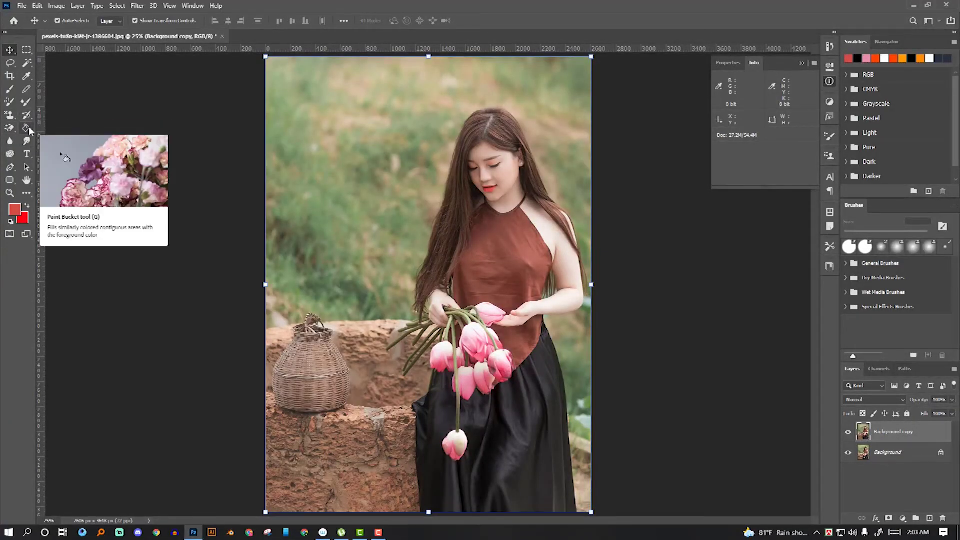
left_click(28, 127)
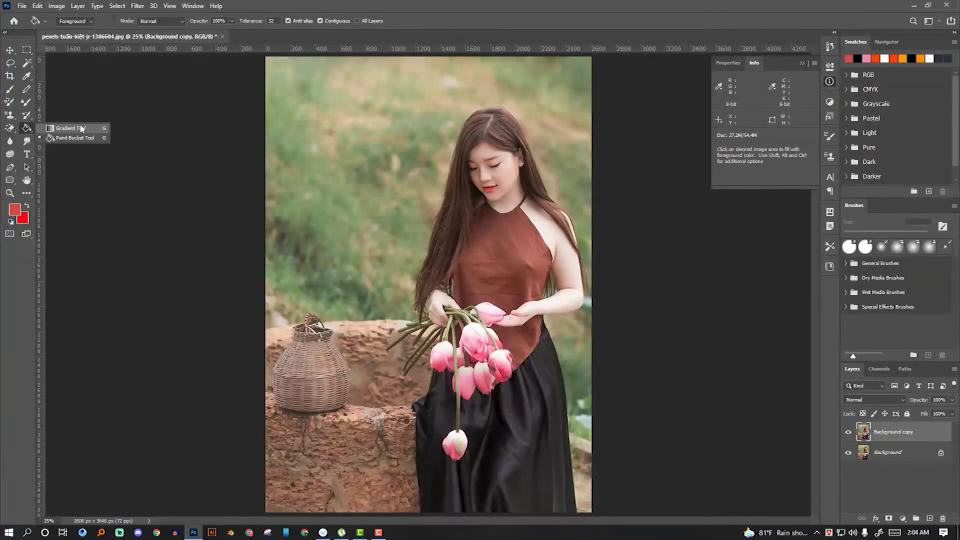
left_click(69, 129)
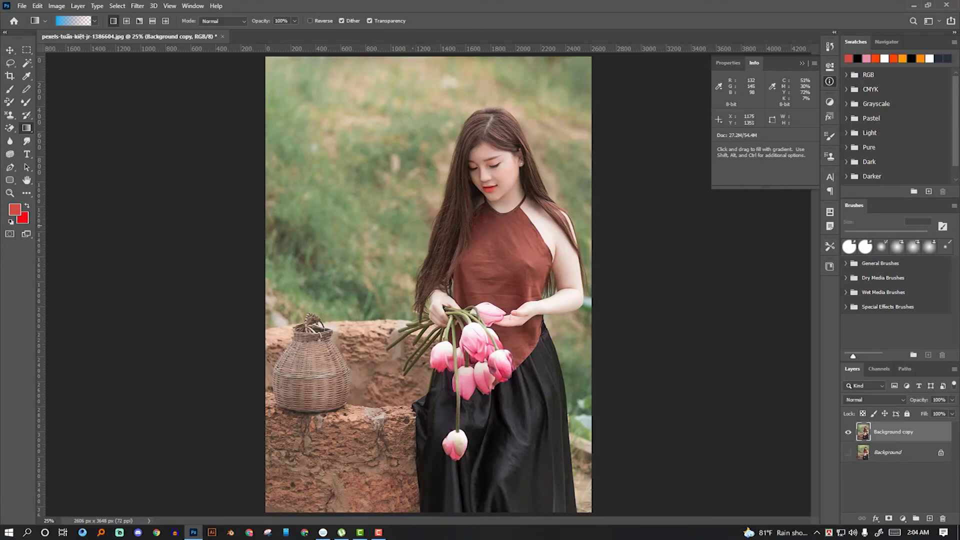
Step: Quick-select the woman, add a layer mask hiding her background, and add Layer 1
left_click(26, 63)
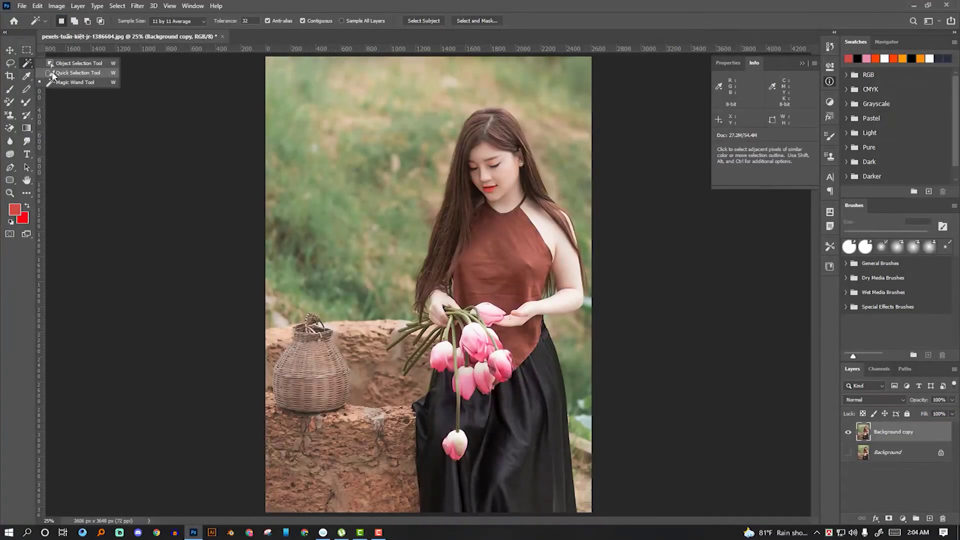
left_click(52, 73)
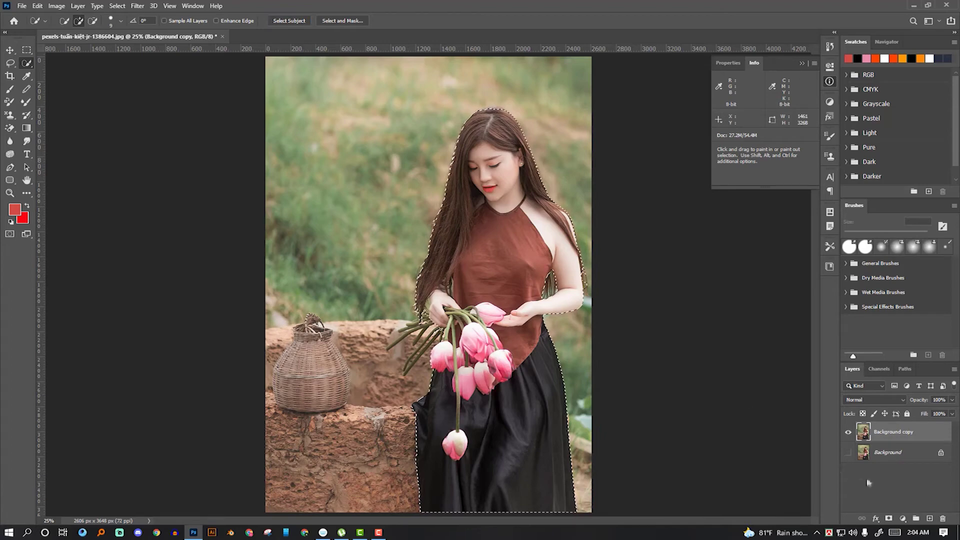
left_click(890, 518)
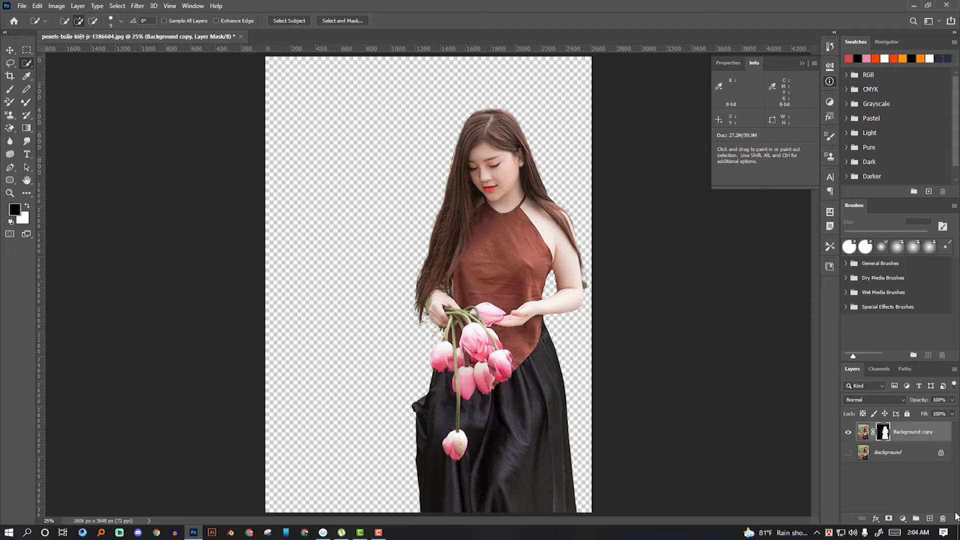
left_click(933, 518)
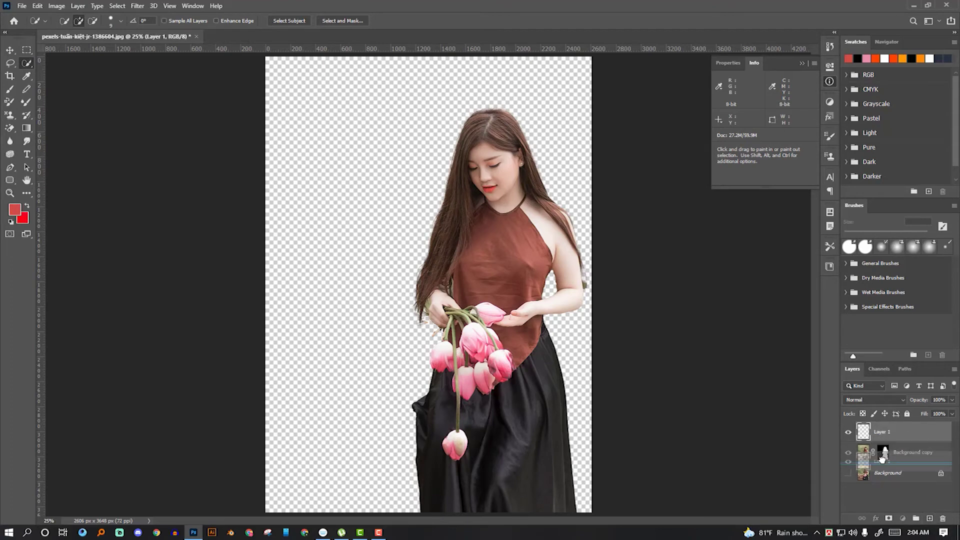
Step: Move Layer 1 below Background copy and fill it with a diagonal blue-to-transparent gradient
left_click_drag(883, 434, 883, 462)
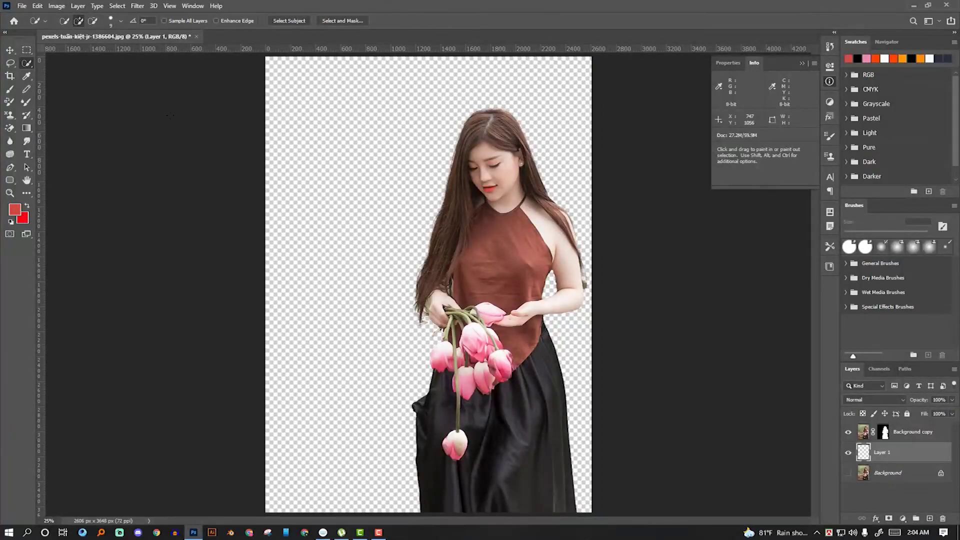
key("m")
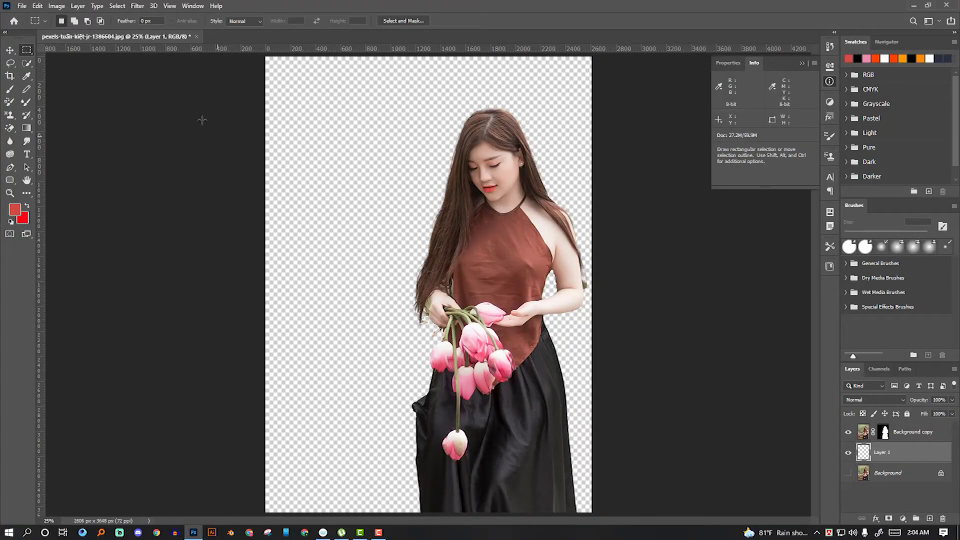
left_click(27, 131)
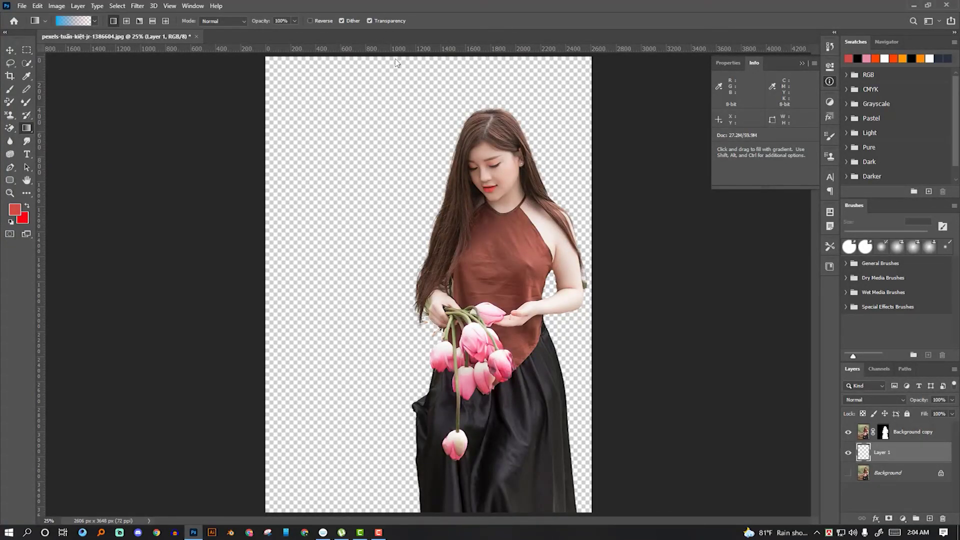
left_click_drag(388, 56, 393, 465)
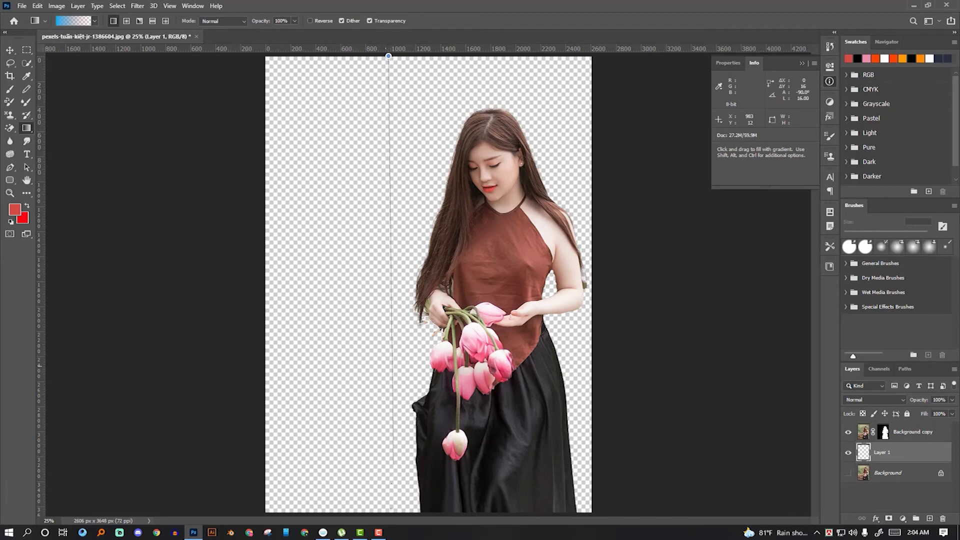
left_click_drag(393, 508, 393, 510)
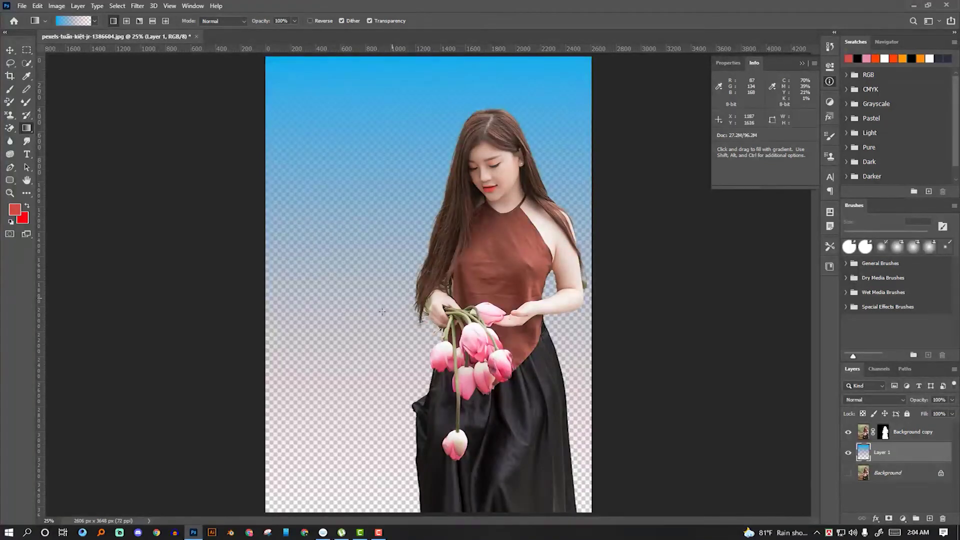
left_click_drag(464, 261, 538, 220)
left_click_drag(418, 191, 480, 235)
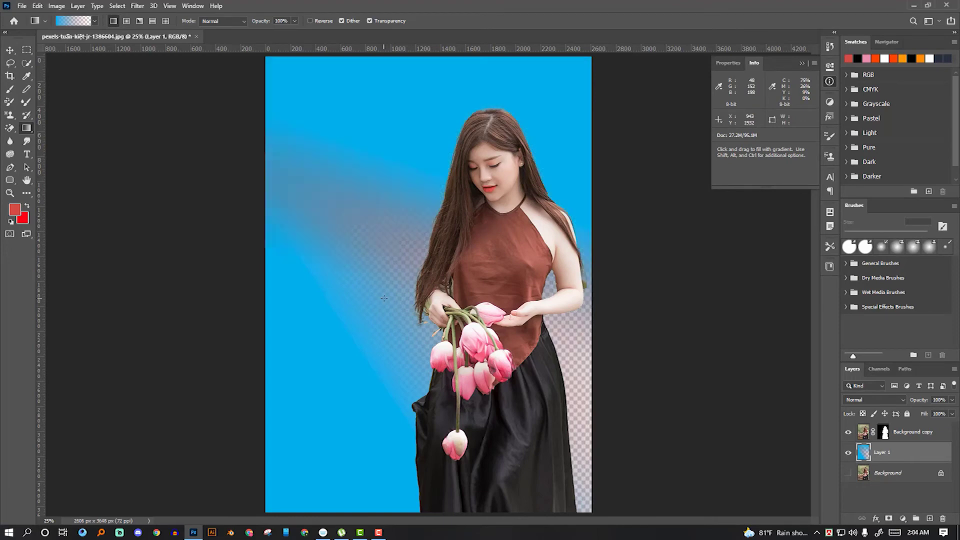
left_click(73, 21)
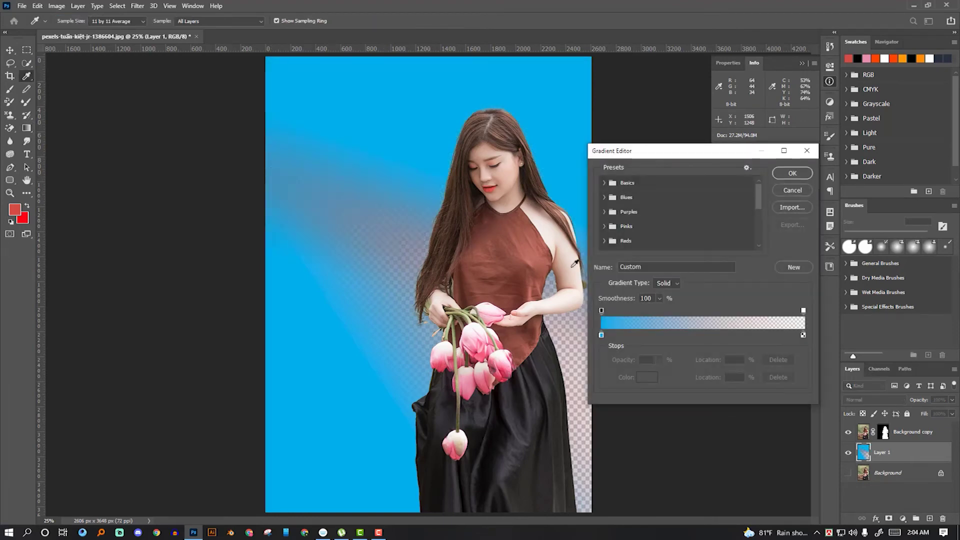
Step: Set the gradient's left colour stop to red and its right stop to black (000000)
double_click(602, 336)
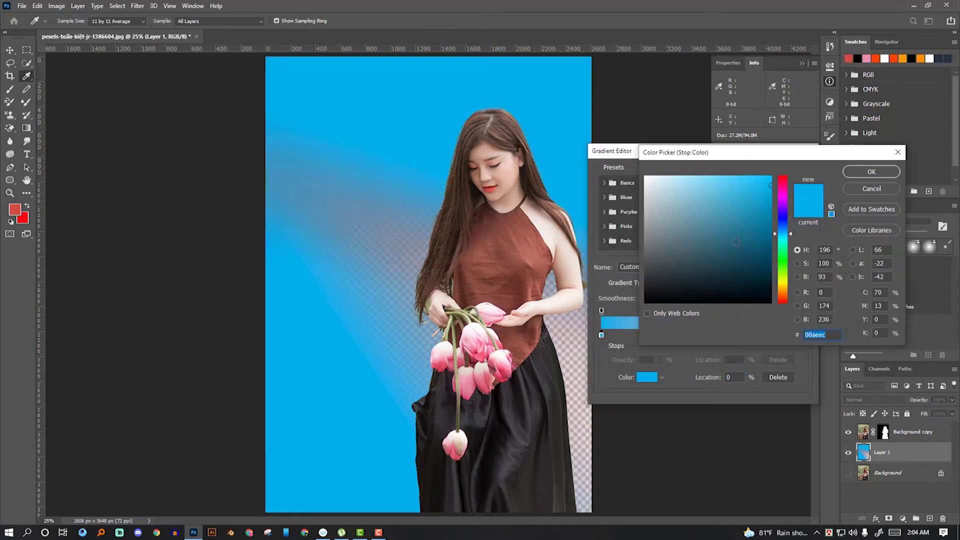
left_click_drag(782, 299, 784, 309)
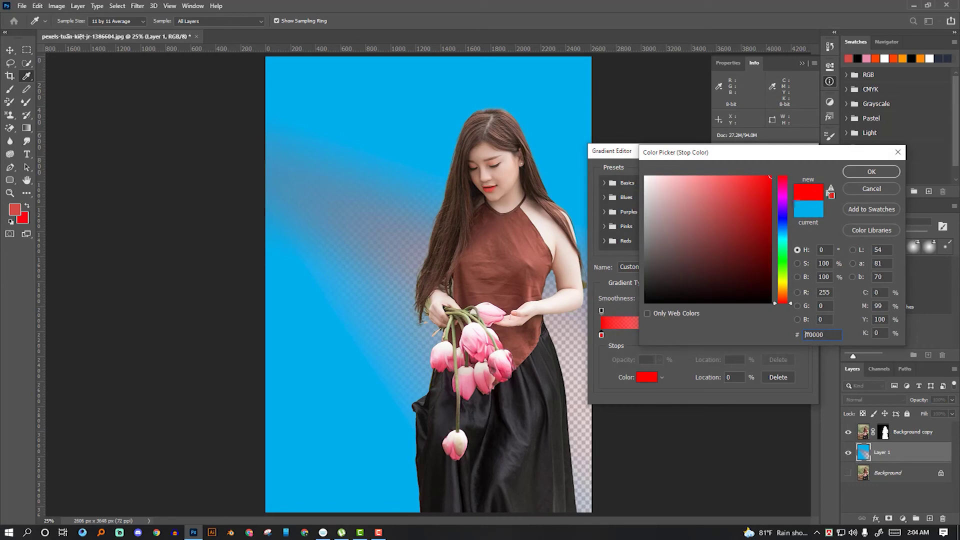
left_click(871, 172)
left_click(802, 336)
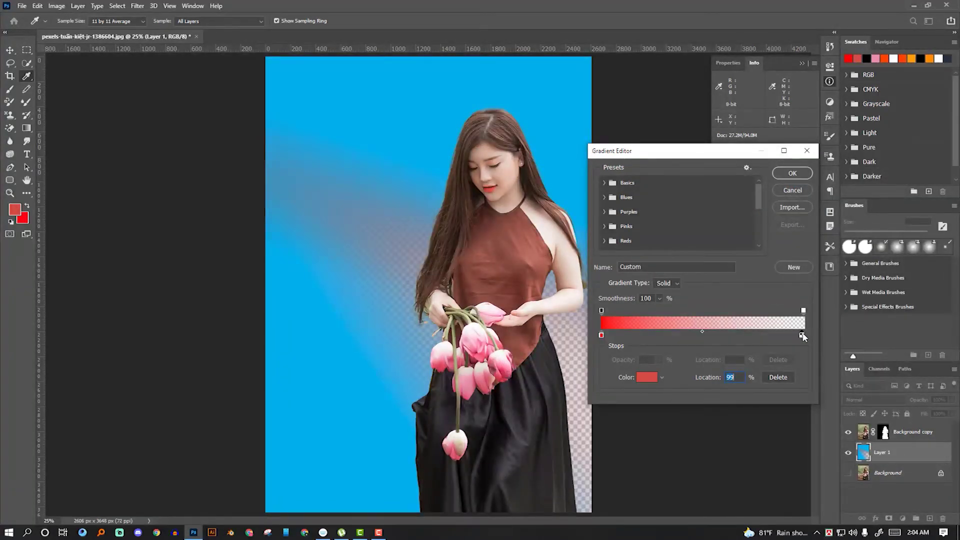
left_click(803, 311)
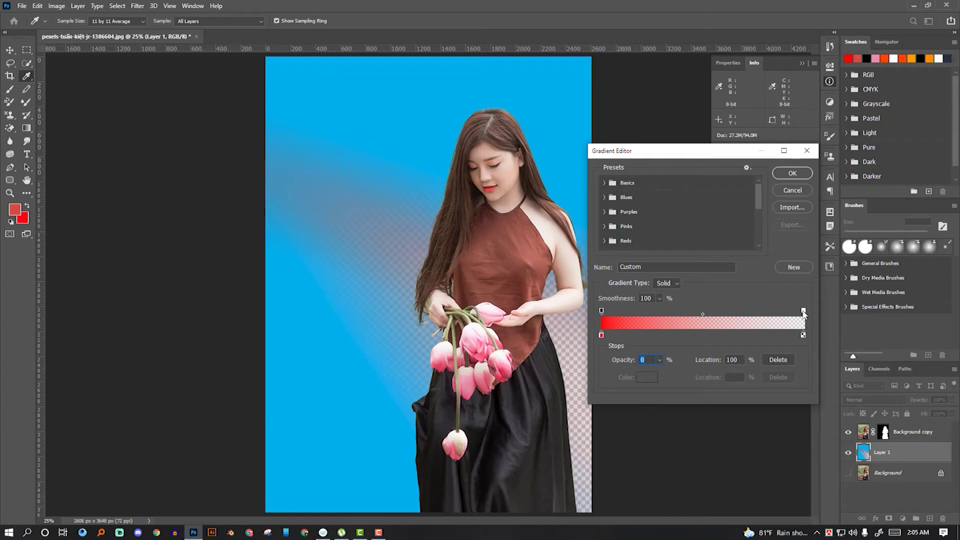
double_click(802, 335)
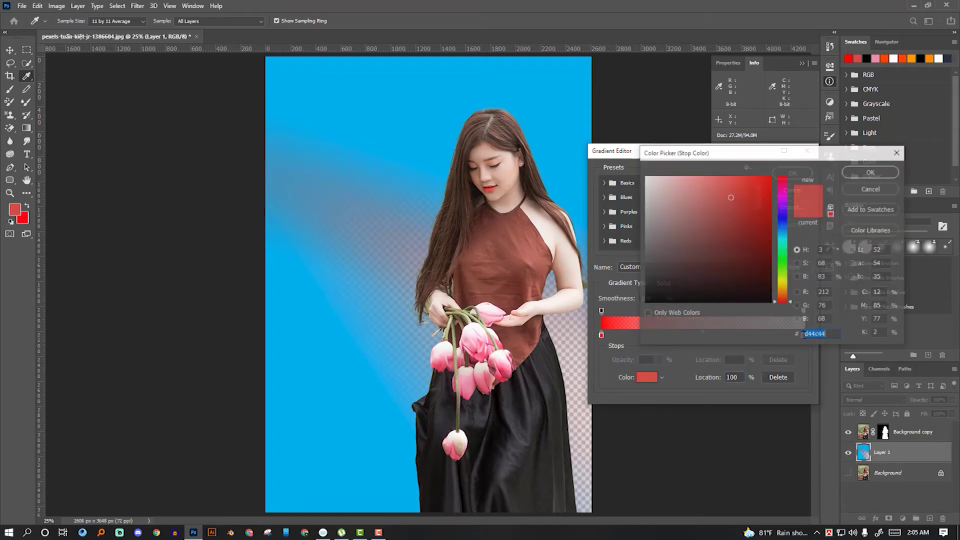
type("000000")
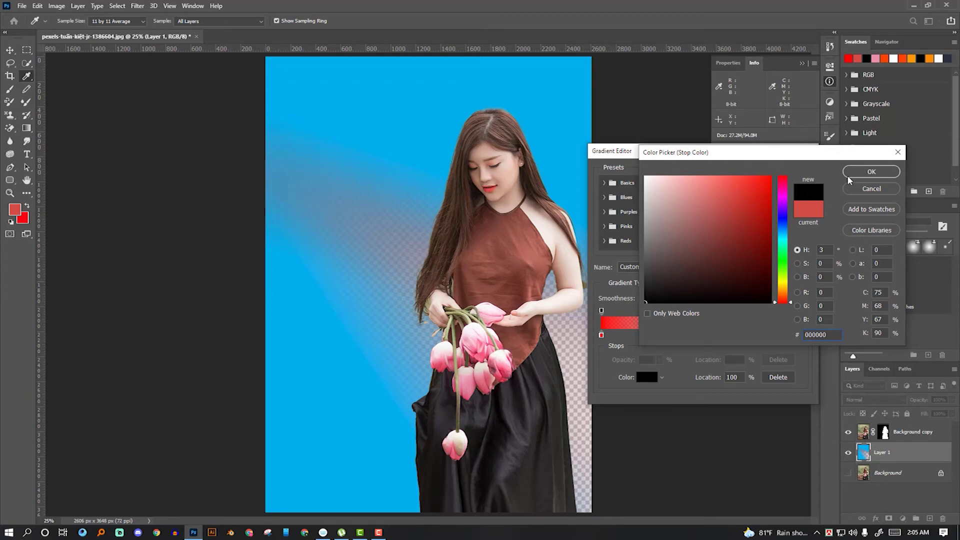
left_click(848, 175)
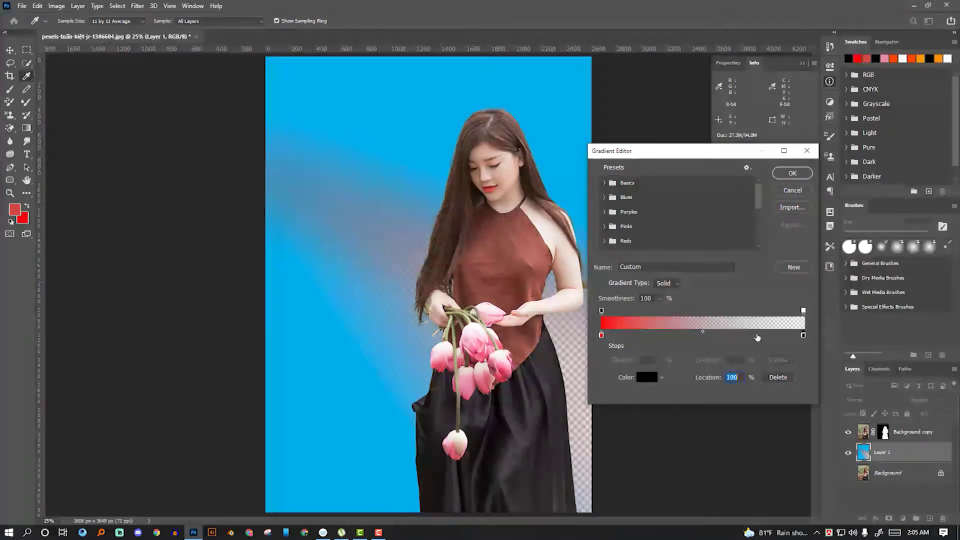
Step: Make the black end's opacity 100%, then apply the gradient top-to-bottom on Layer 1
left_click(803, 310)
left_click(659, 362)
left_click_drag(657, 373, 734, 373)
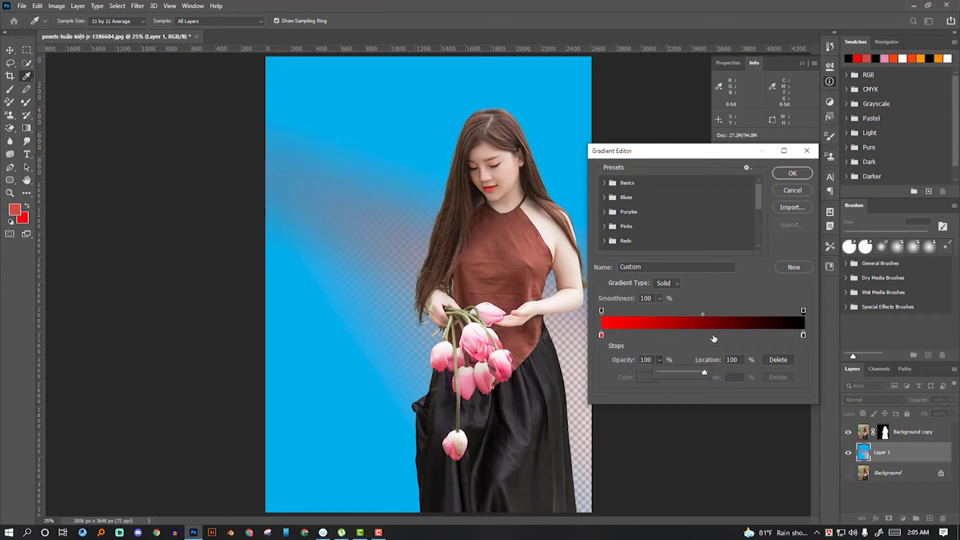
left_click(602, 311)
left_click(794, 171)
left_click_drag(433, 58, 436, 510)
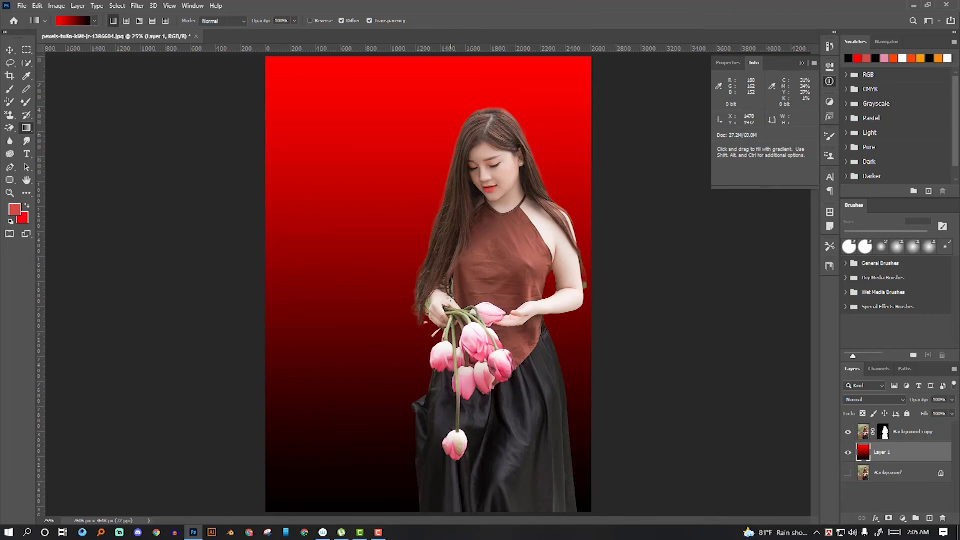
Step: Fill the banded gradient background red with the Paint Bucket tool
right_click(28, 130)
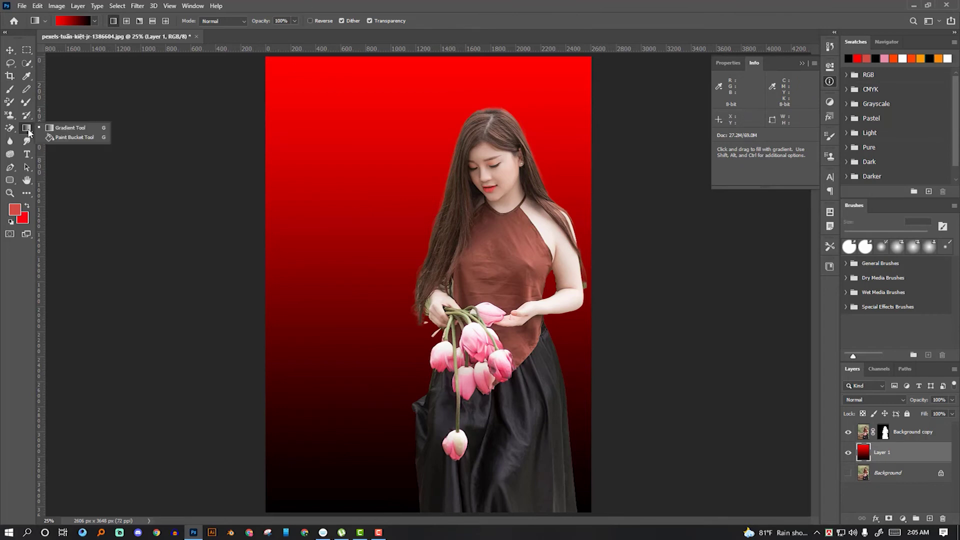
left_click(75, 137)
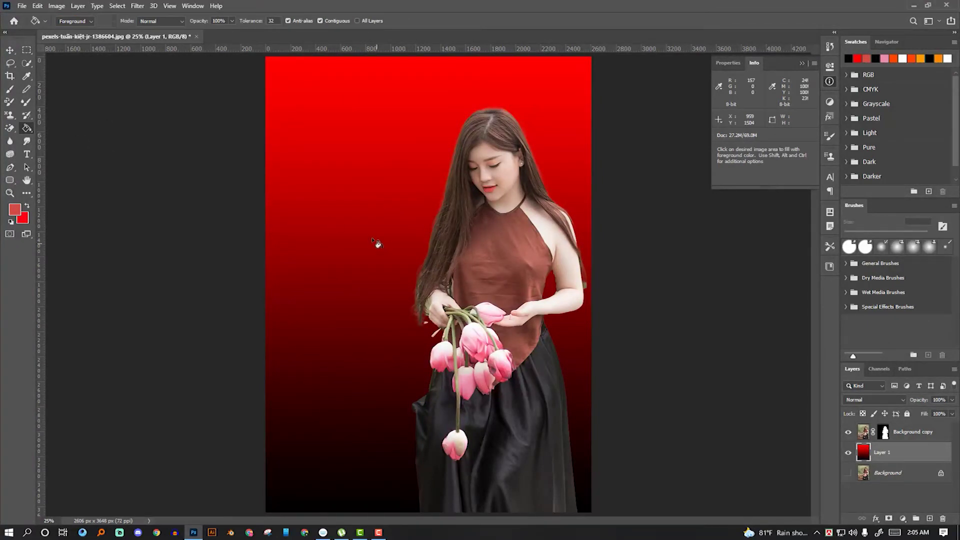
left_click(337, 243)
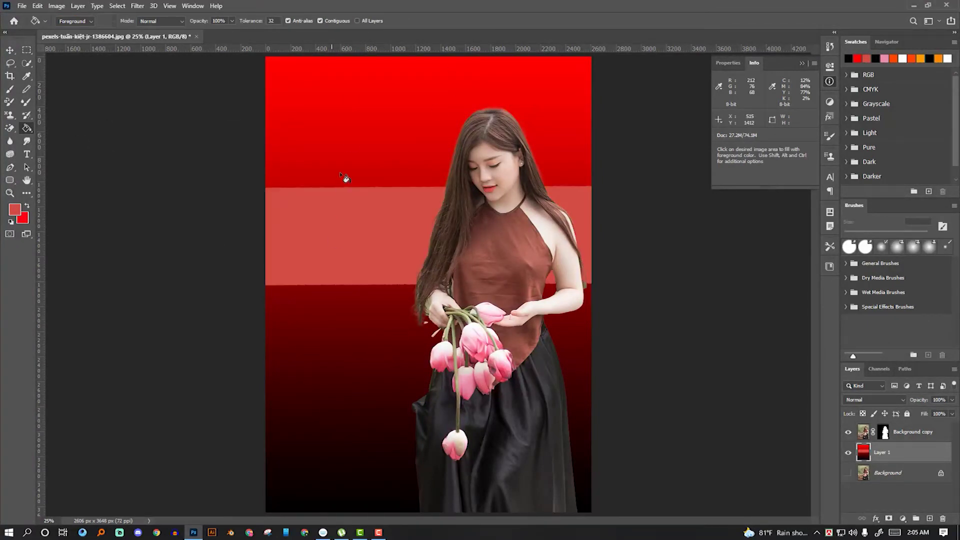
left_click(360, 103)
left_click(355, 60)
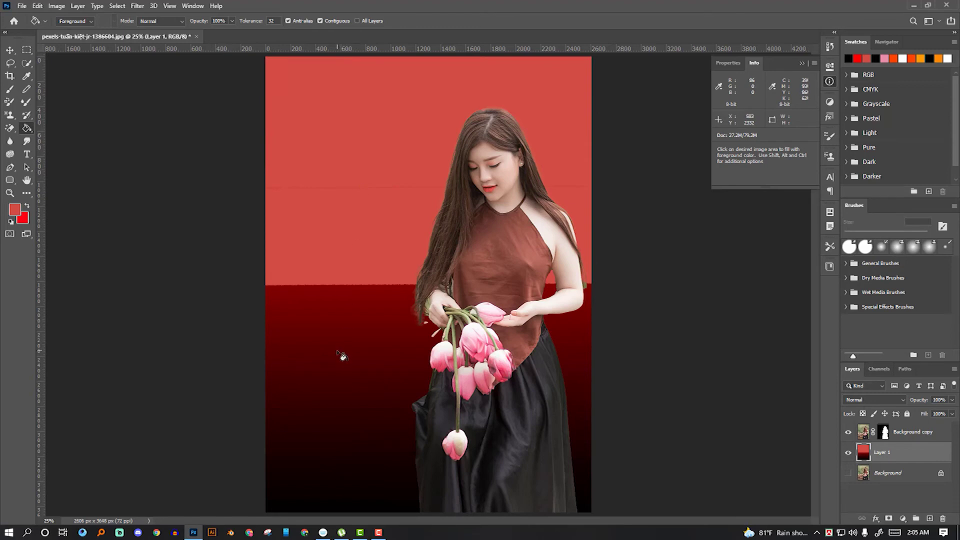
left_click(343, 354)
left_click(333, 300)
left_click(344, 456)
left_click(401, 107)
left_click(321, 353)
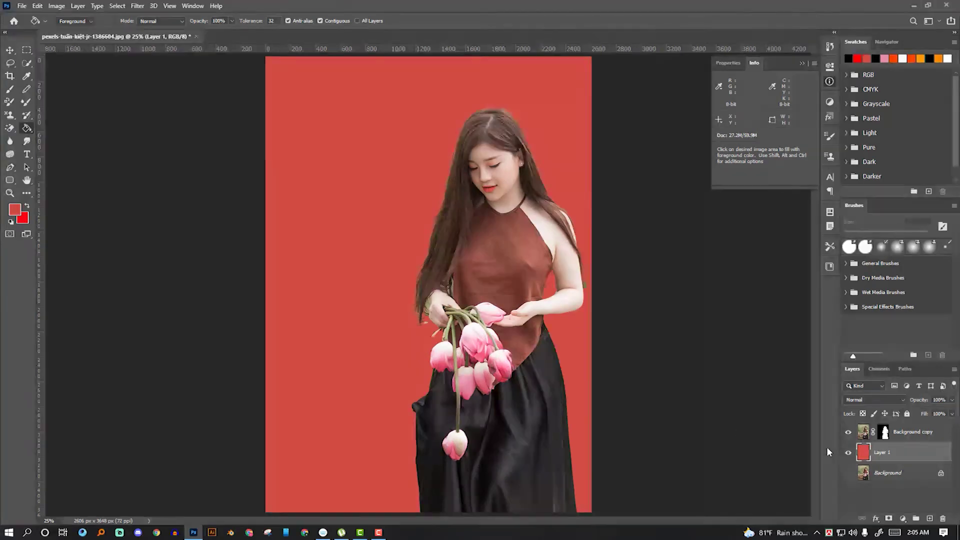
Step: Replace the banded layer with a new layer filled flat red, then black
key("Delete")
left_click(929, 518)
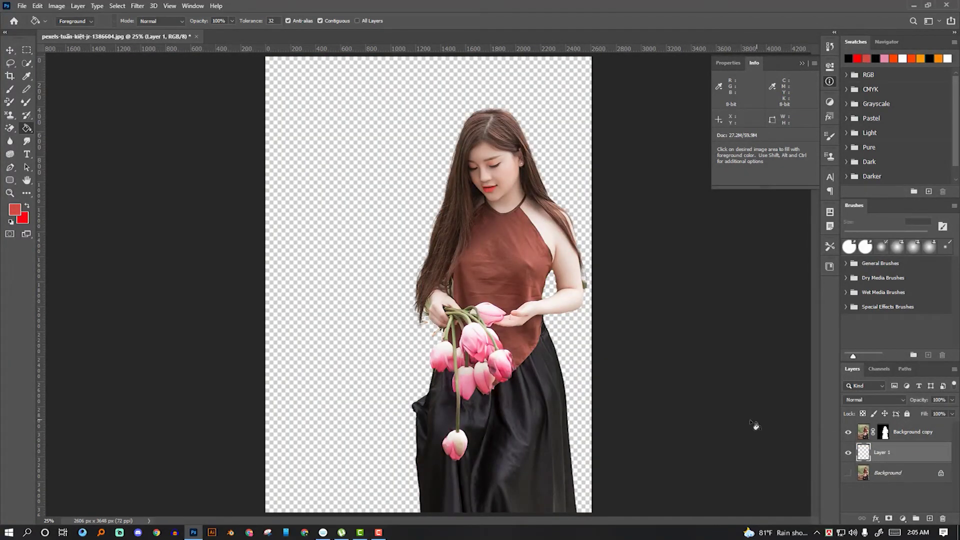
left_click(415, 250)
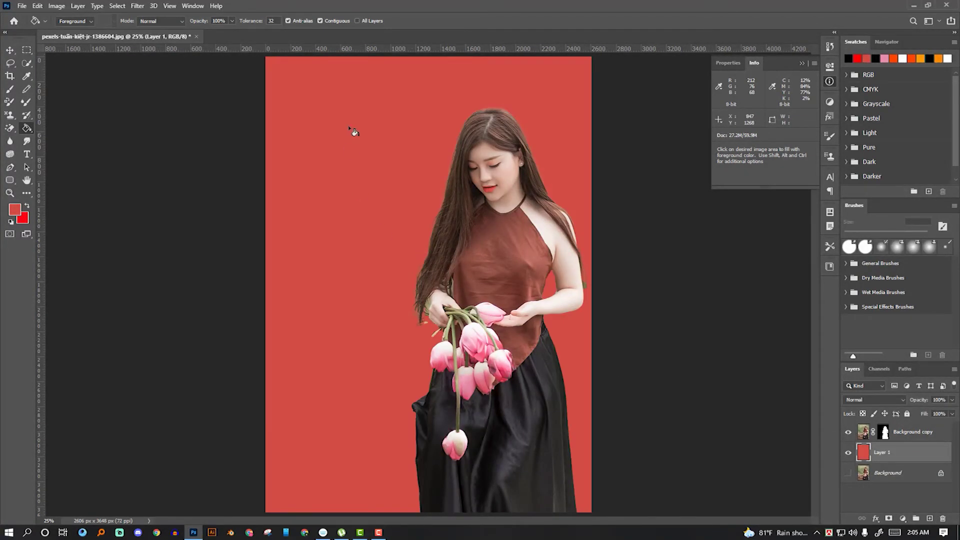
left_click(15, 209)
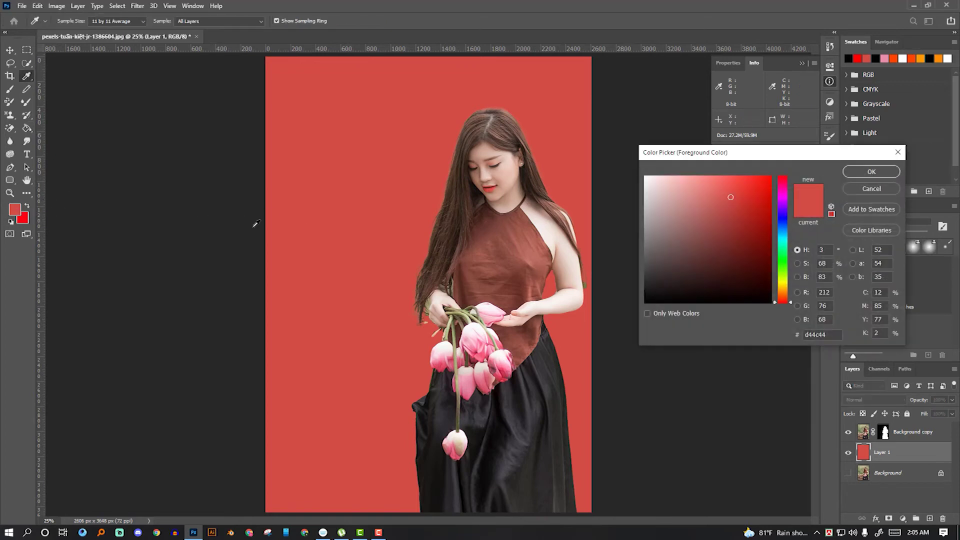
left_click_drag(669, 293, 603, 304)
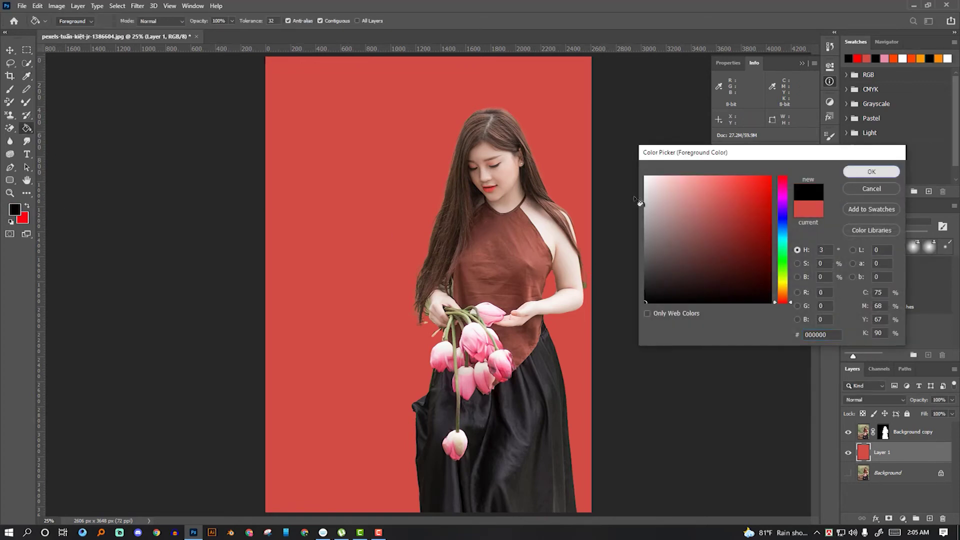
left_click(871, 171)
key("g")
left_click(414, 205)
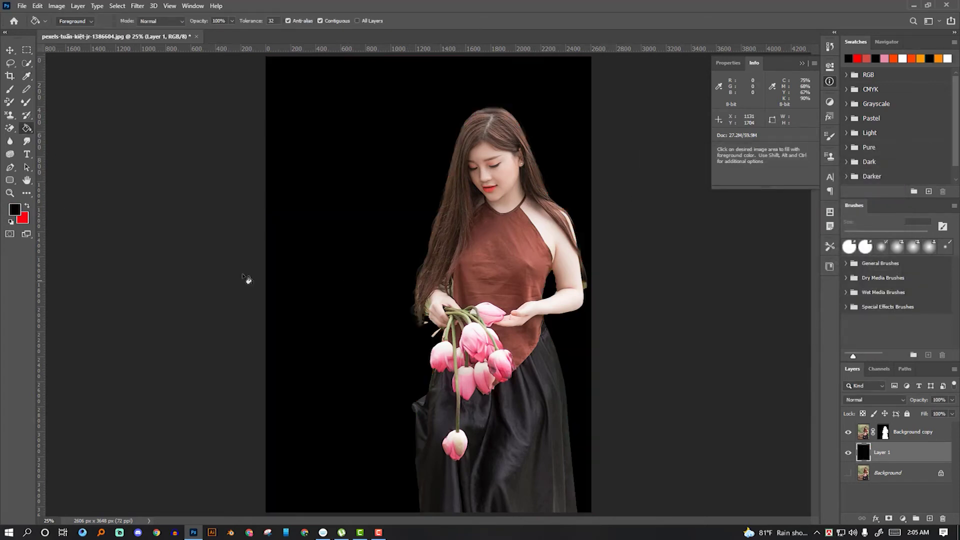
Step: Pick a bright blue foreground colour and fill the background layer with it
left_click(15, 210)
left_click(770, 194)
left_click(780, 218)
left_click(770, 176)
left_click(871, 172)
left_click(372, 203)
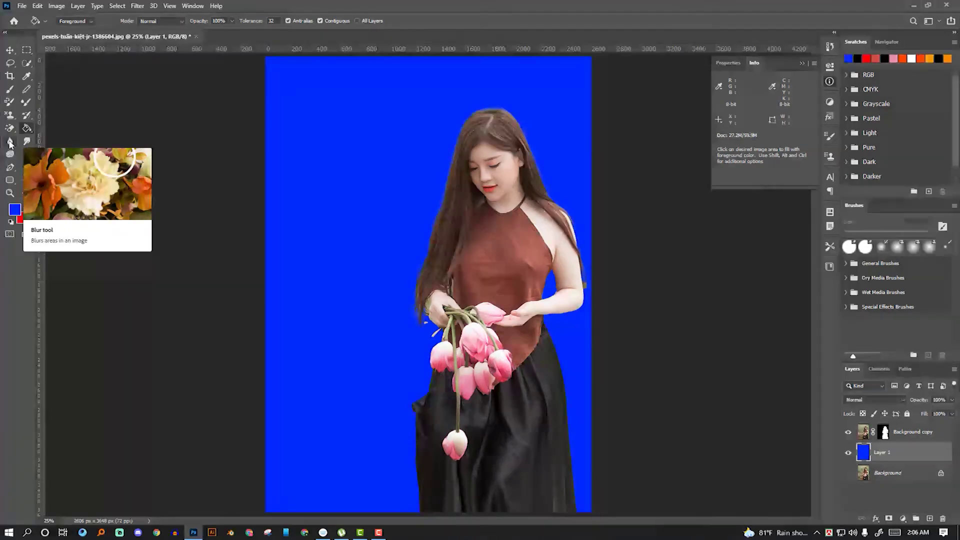
Step: Set Blur tool strength to 100% and delete the Background copy and Layer 1
left_click(10, 142)
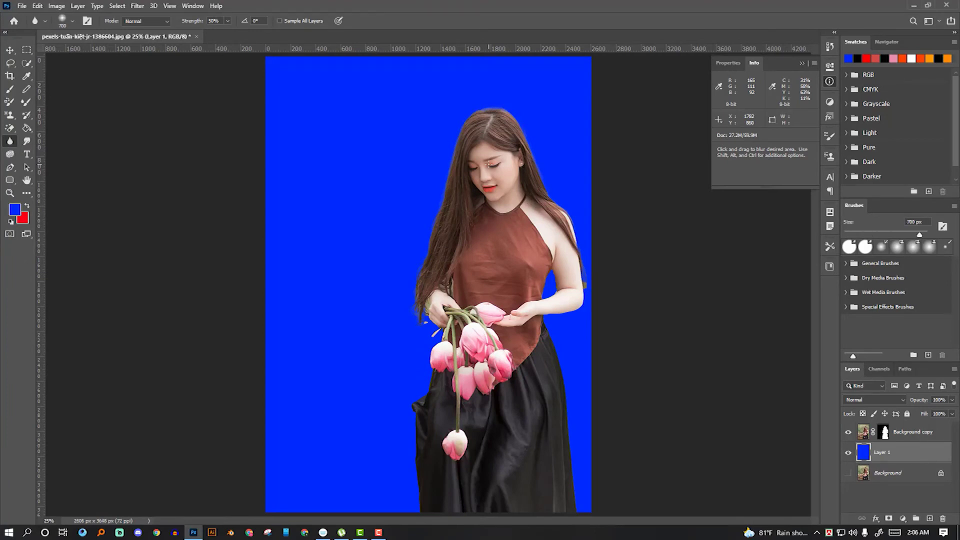
left_click(473, 184)
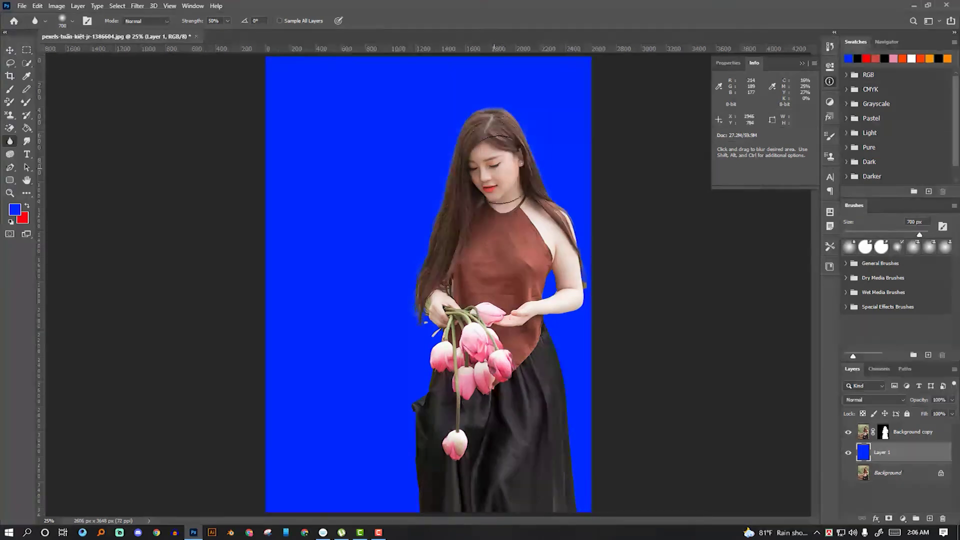
left_click(227, 21)
left_click_drag(229, 34, 284, 34)
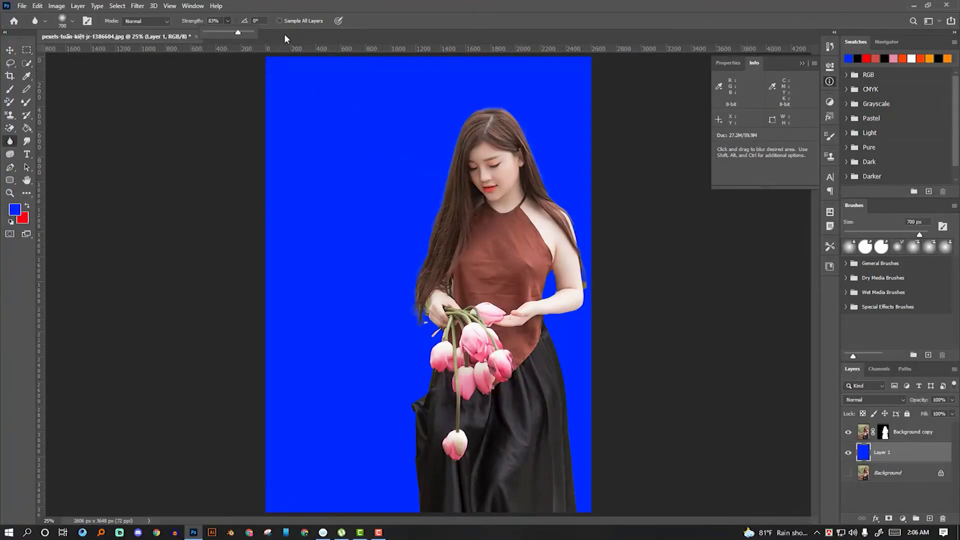
left_click(899, 434)
key("Delete")
key("Delete")
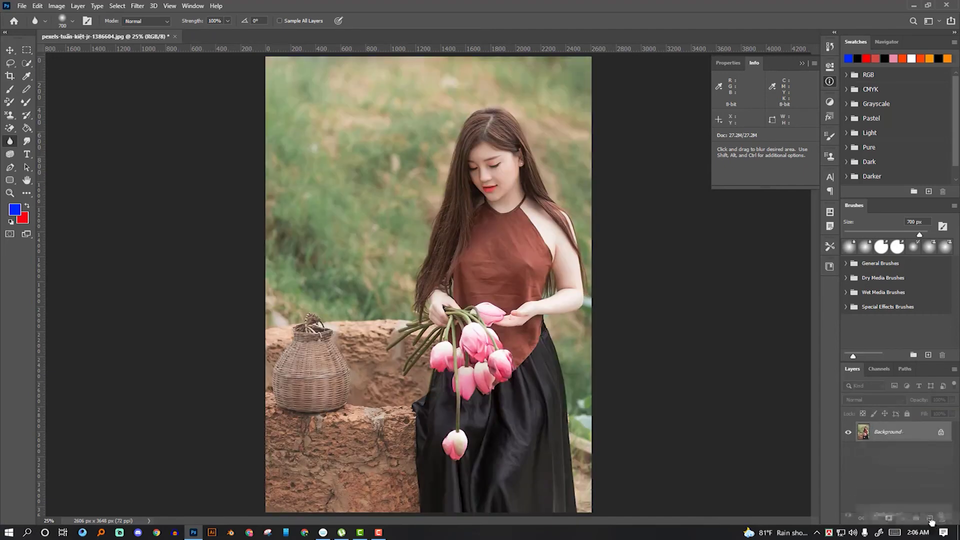
Step: Duplicate the Background layer, zoom to the model's face and blur it
left_click_drag(902, 443, 929, 519)
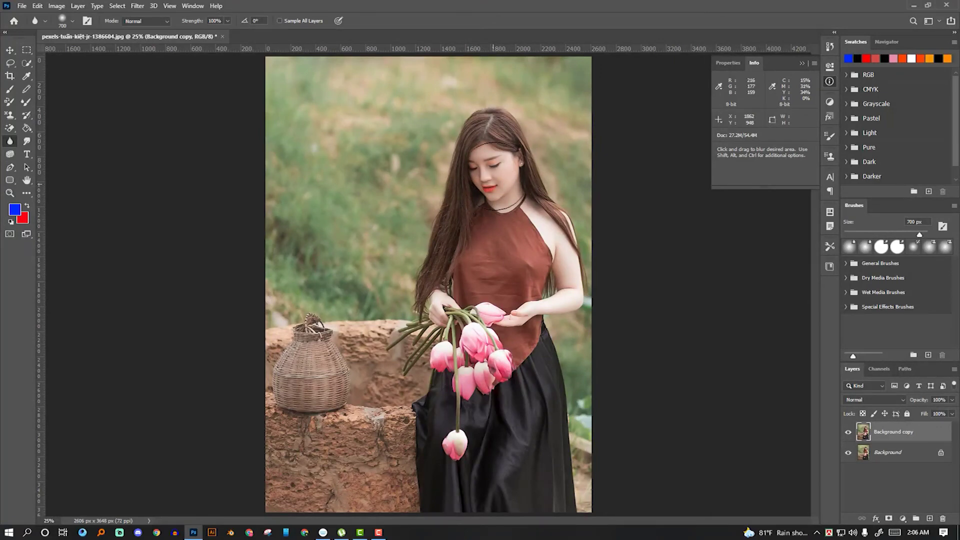
scroll(506, 180, "up", 3)
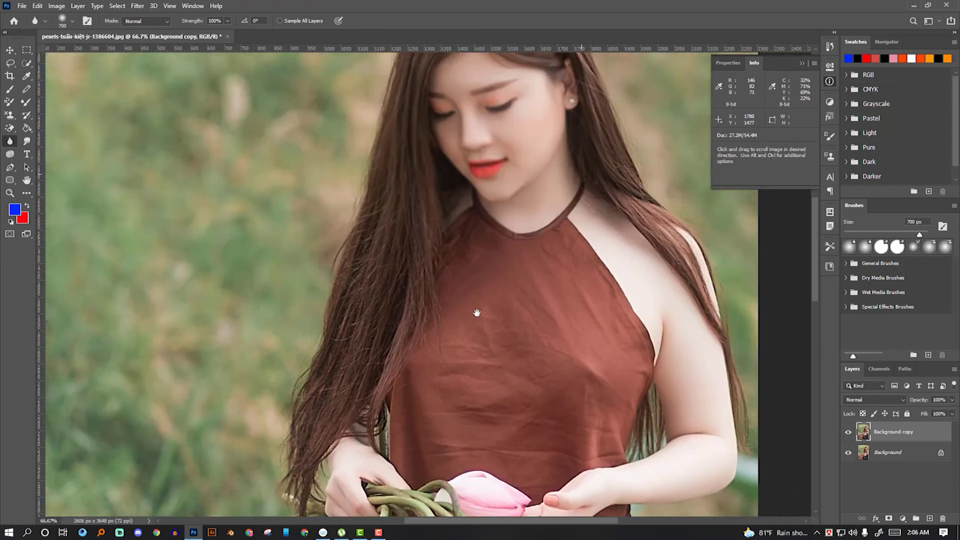
left_click_drag(510, 180, 407, 358)
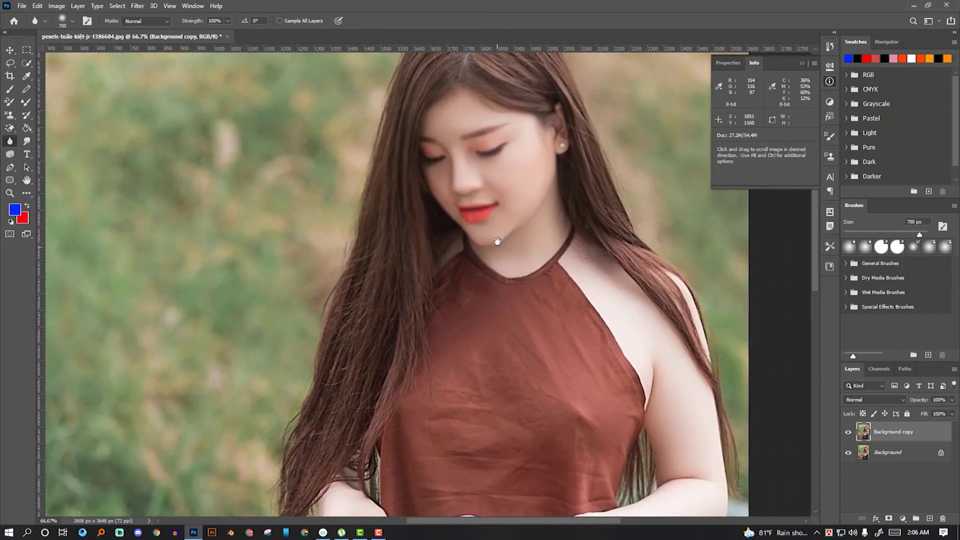
left_click_drag(462, 191, 511, 181)
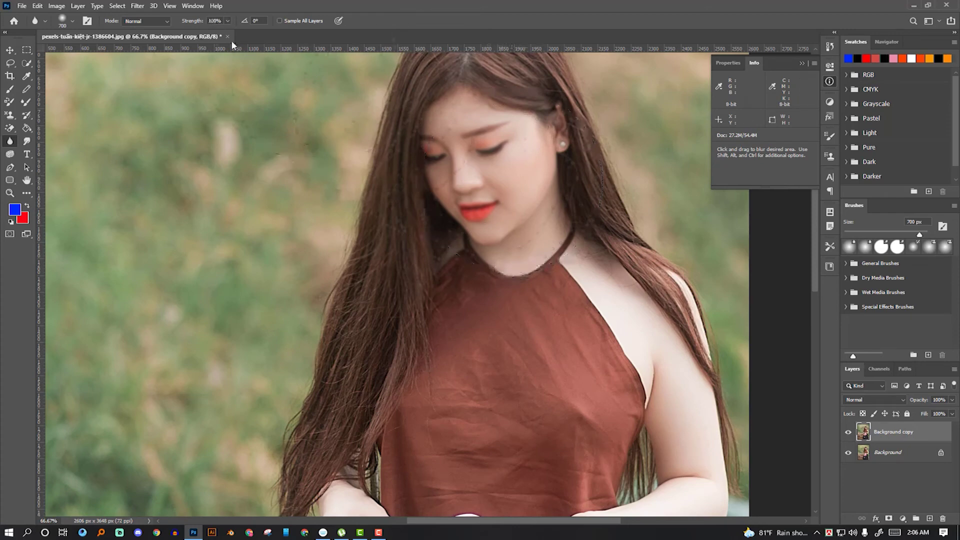
Step: Set the blur Mode to Darken, remove the blurred copy and duplicate Background afresh
left_click(164, 22)
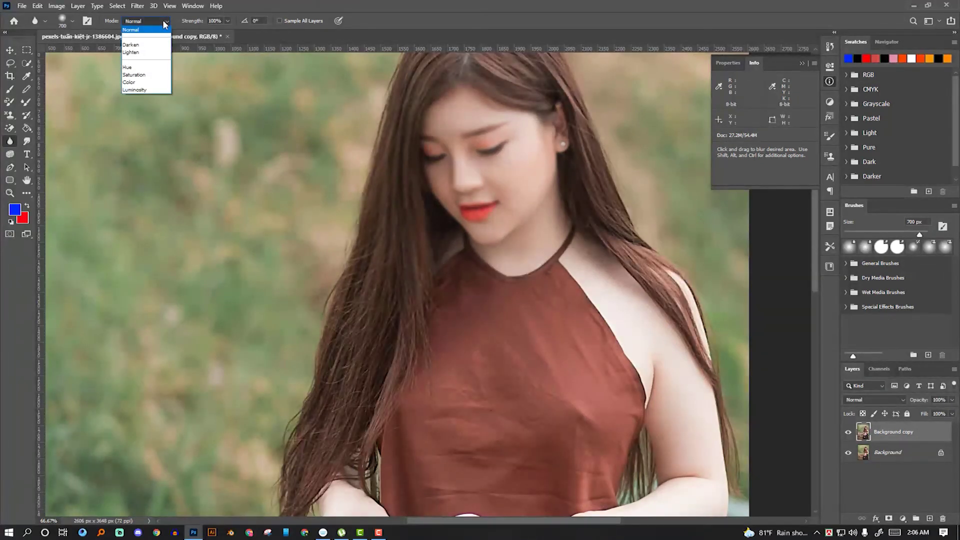
left_click(148, 45)
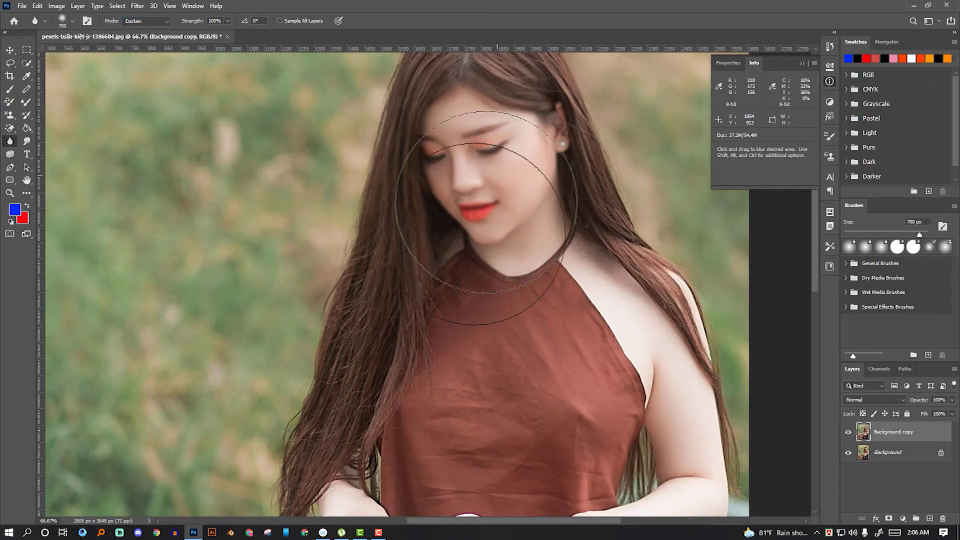
left_click(847, 433)
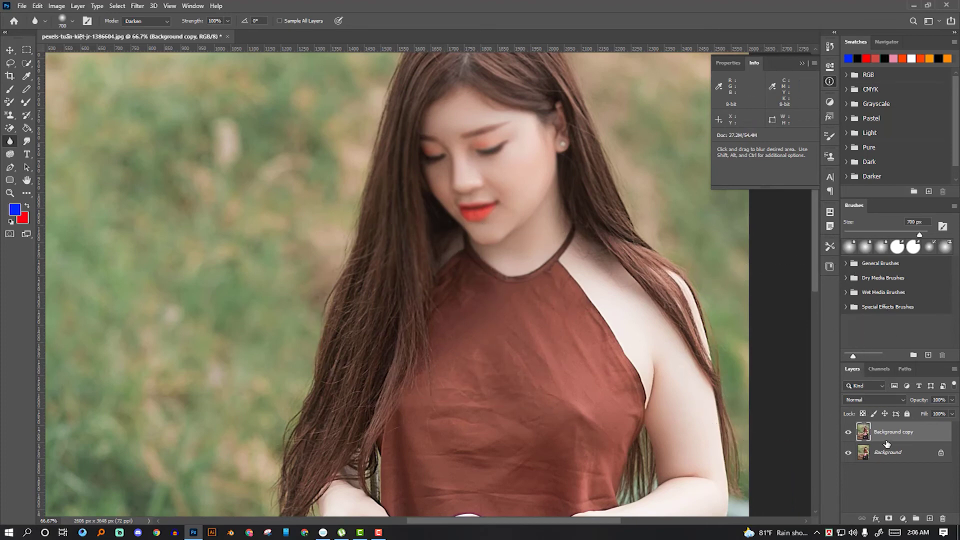
key("ctrl+e")
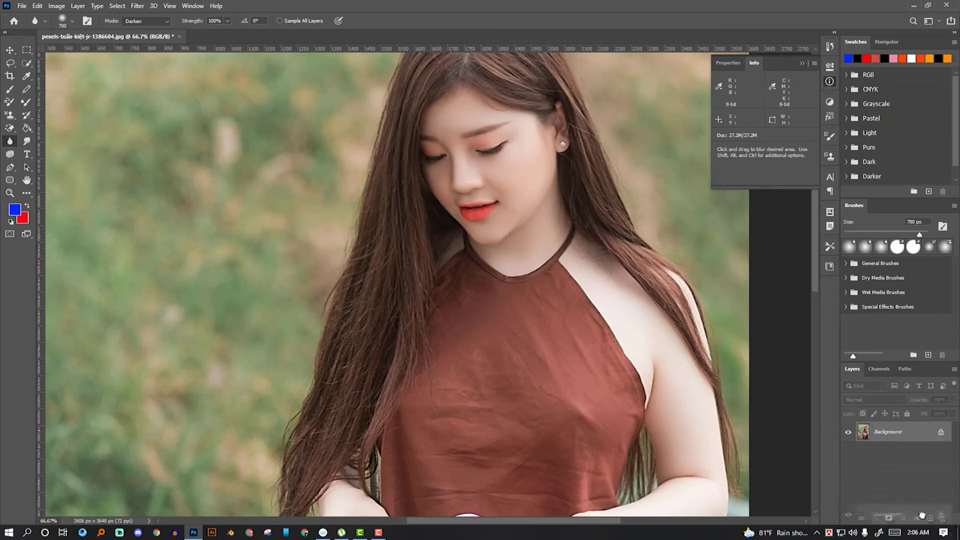
left_click_drag(900, 433, 929, 518)
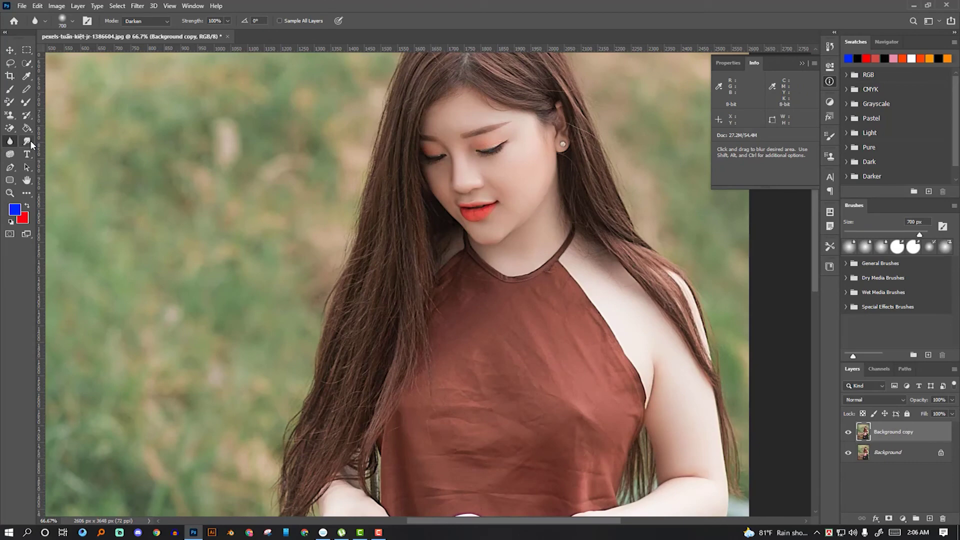
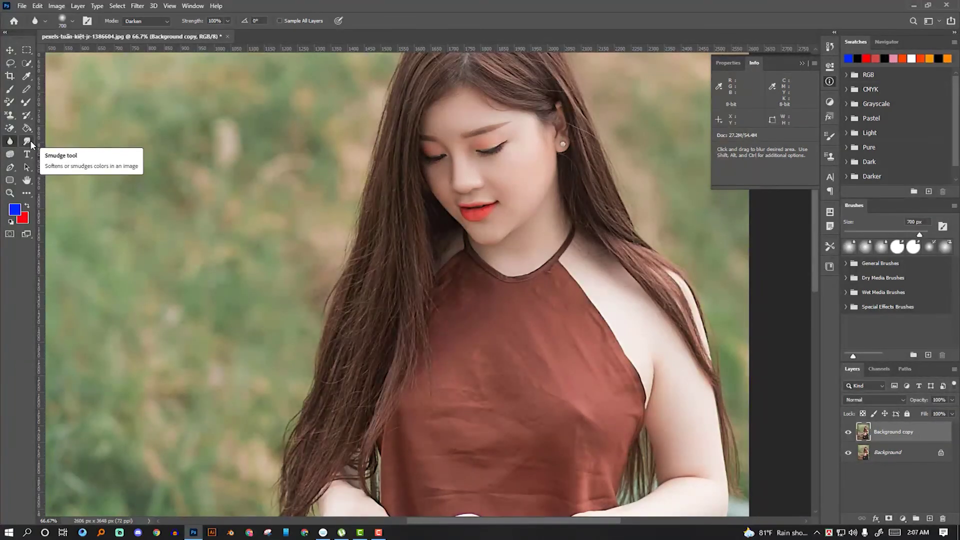
Step: Smudge the nose ring and the earring away so the skin looks unbroken
left_click(29, 140)
left_click_drag(482, 188, 474, 195)
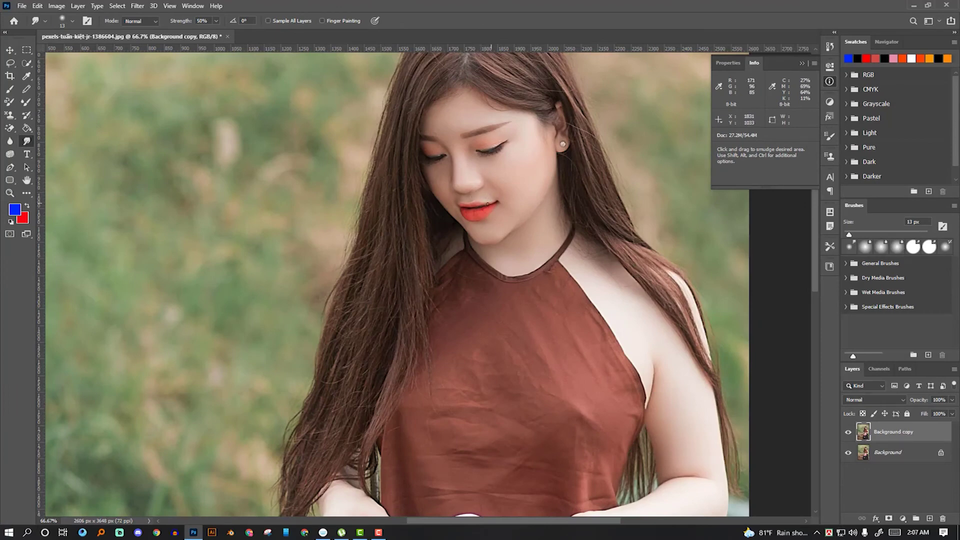
left_click_drag(565, 145, 564, 144)
left_click(10, 154)
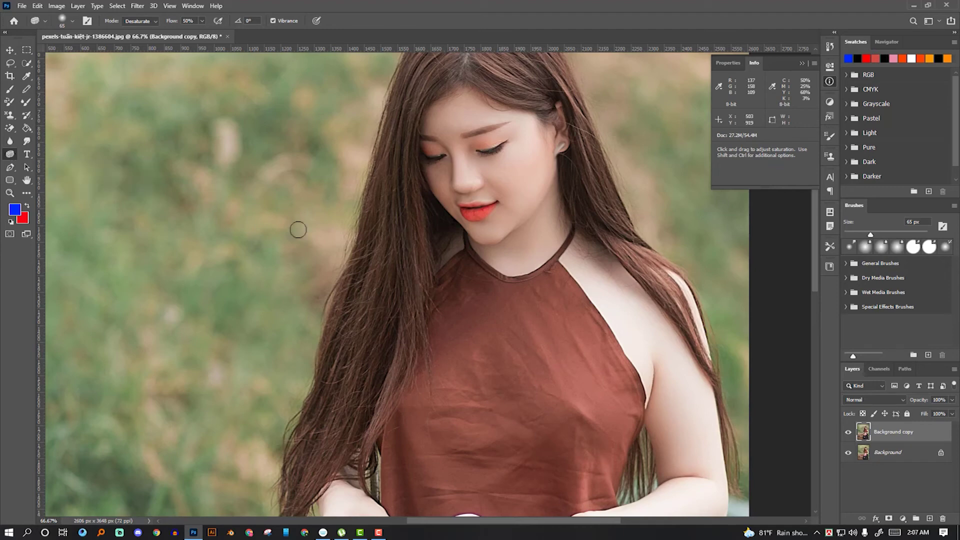
Step: Desaturate the nose, forehead, chin and cheeks to grey with the Sponge tool
mouse_move(464, 183)
left_mouse_down()
mouse_move(472, 135)
mouse_move(433, 151)
left_mouse_up()
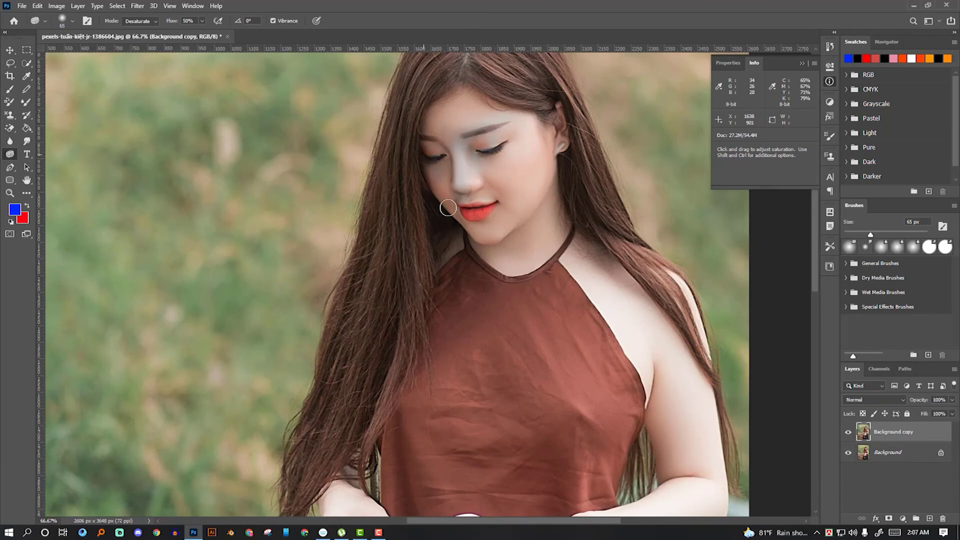
mouse_move(481, 223)
left_mouse_down()
mouse_move(453, 169)
mouse_move(492, 195)
mouse_move(456, 132)
mouse_move(501, 178)
mouse_move(516, 163)
mouse_move(508, 210)
mouse_move(544, 138)
mouse_move(503, 225)
mouse_move(500, 108)
mouse_move(442, 114)
mouse_move(430, 139)
mouse_move(454, 129)
mouse_move(435, 140)
mouse_move(430, 168)
mouse_move(468, 233)
mouse_move(550, 161)
mouse_move(483, 161)
mouse_move(465, 145)
mouse_move(479, 147)
left_mouse_up()
mouse_move(465, 95)
left_mouse_down()
mouse_move(529, 199)
mouse_move(554, 156)
mouse_move(531, 197)
mouse_move(486, 183)
mouse_move(470, 220)
mouse_move(477, 210)
mouse_move(433, 195)
mouse_move(504, 235)
mouse_move(478, 202)
left_mouse_up()
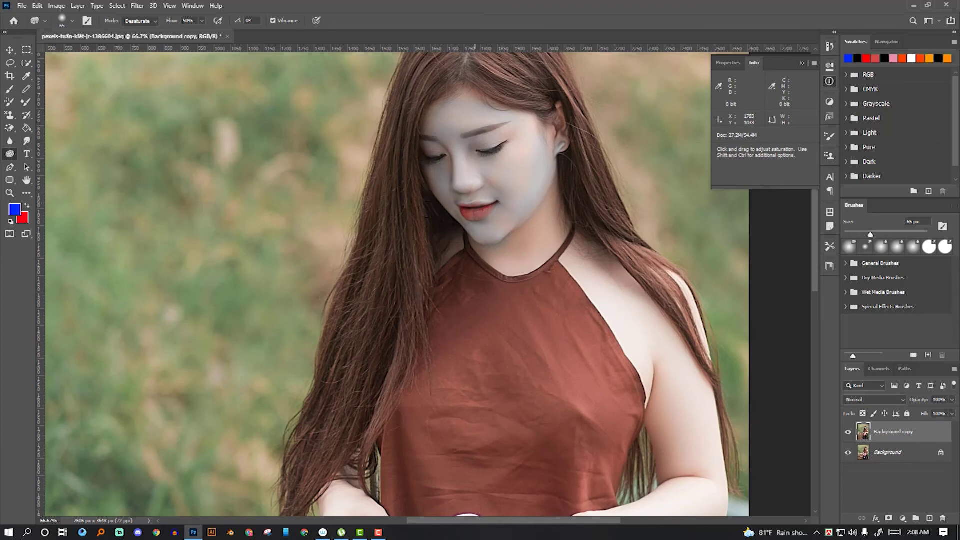
Step: Switch the Sponge to Saturate mode and boost the lips and nose tip to vivid orange
left_click(145, 23)
left_click(142, 43)
mouse_move(477, 213)
left_mouse_down()
mouse_move(474, 174)
mouse_move(505, 135)
mouse_move(485, 142)
left_mouse_up()
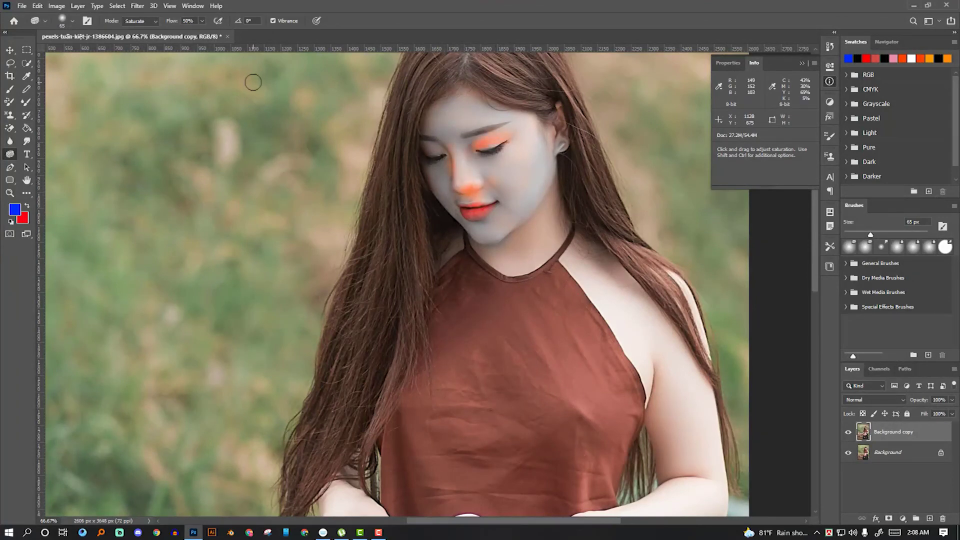
Step: Add the text 'HOW TO WORK PHOTOSHOP' at upper left and move it right and down
left_click(29, 154)
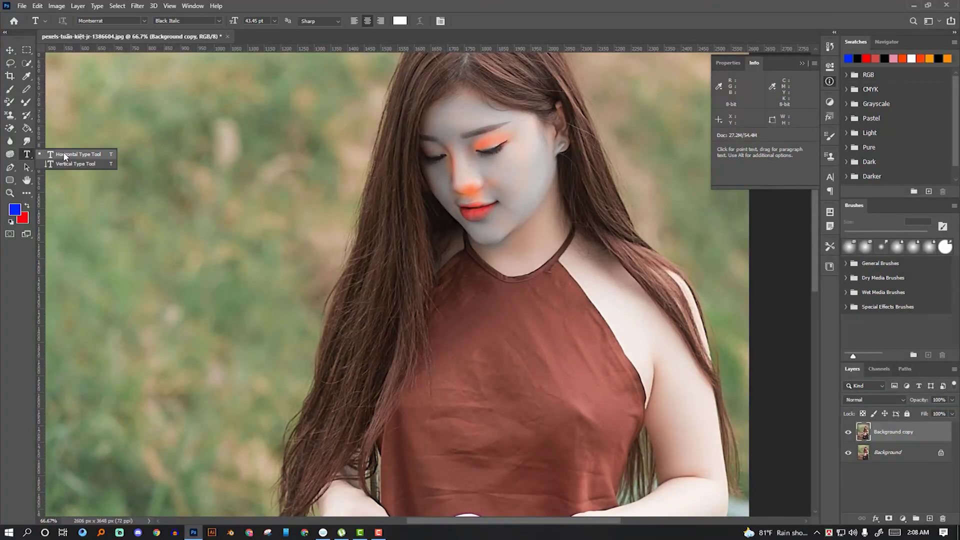
left_click(148, 170)
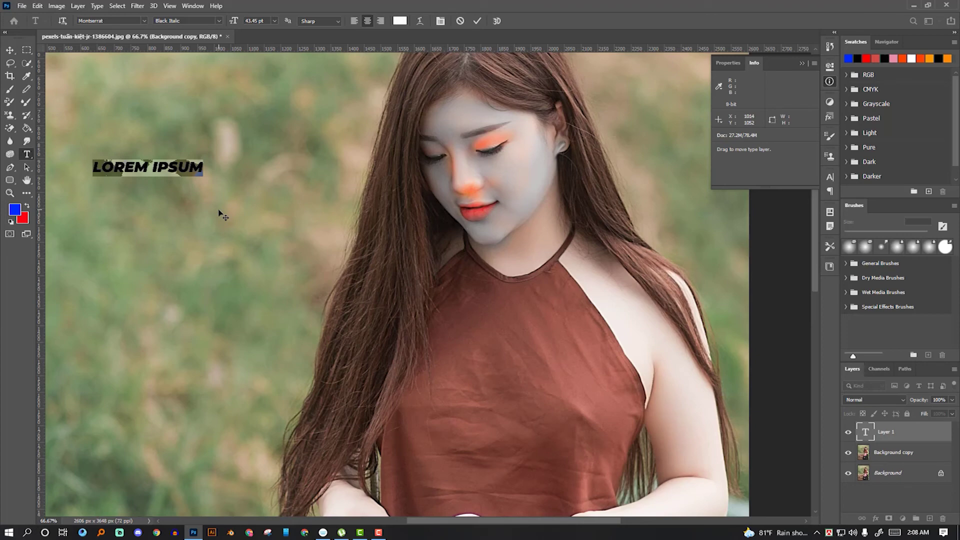
type("TRU")
key("BackSpace")
key("BackSpace")
key("BackSpace")
key("BackSpace")
key("BackSpace")
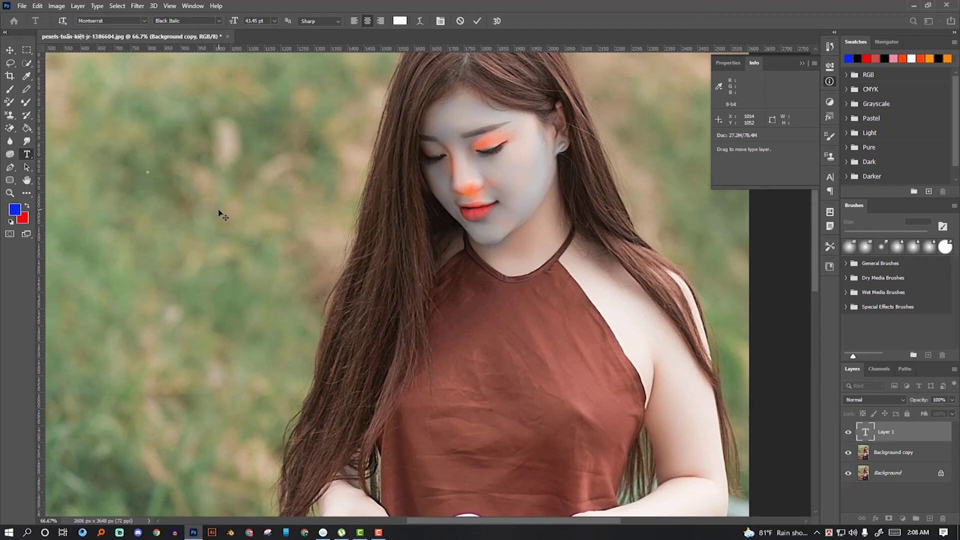
type("HOW TO WORK PHOTOSHOP")
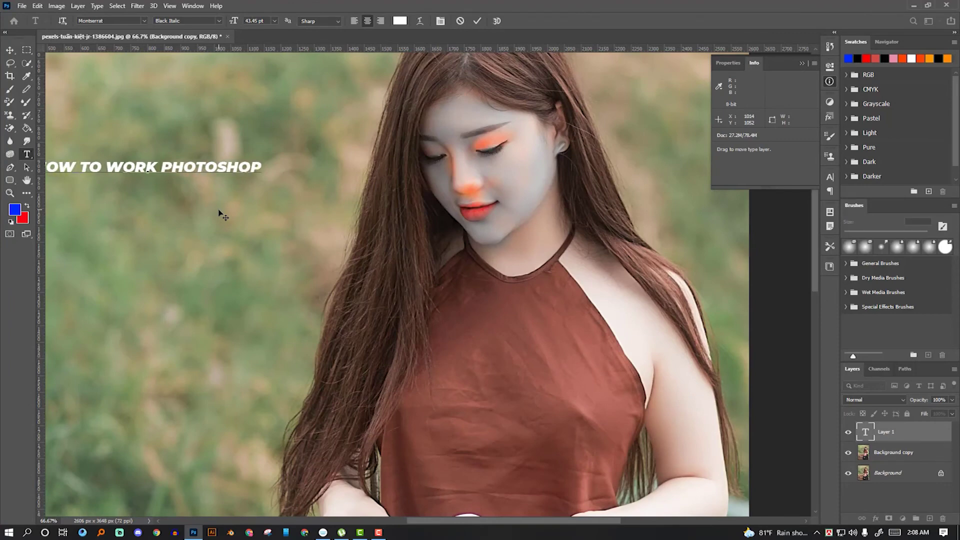
left_click(10, 50)
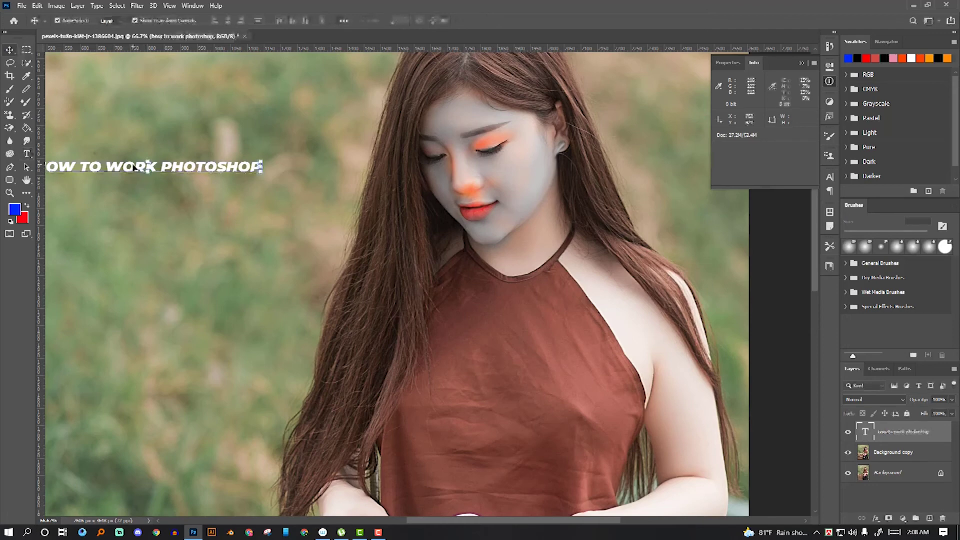
left_click_drag(132, 169, 206, 186)
Step: Delete the text layer and the retouched Background copy layer
mouse_move(901, 432)
left_mouse_down()
mouse_move(921, 518)
mouse_move(942, 518)
left_mouse_up()
left_click_drag(890, 432, 943, 518)
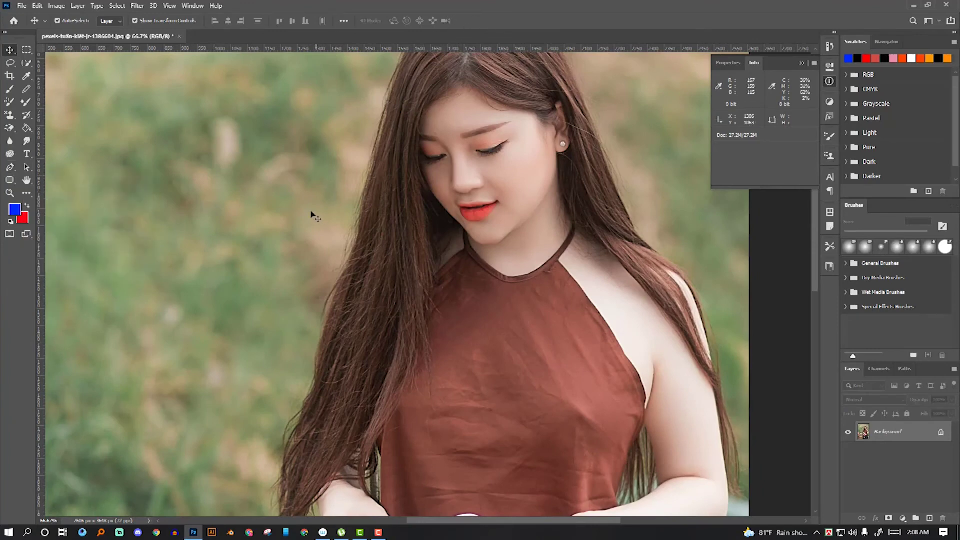
left_click(10, 167)
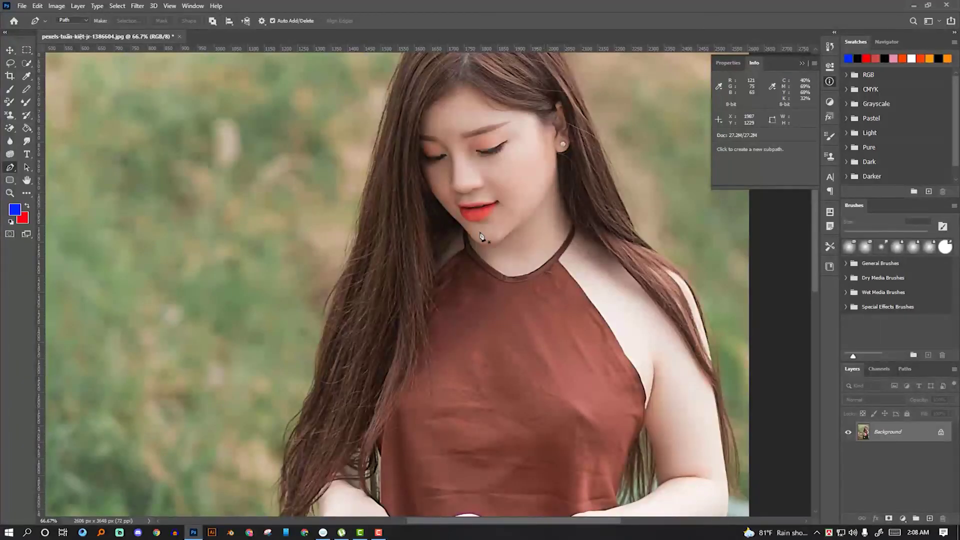
Step: Start a pen path at the top of the head and curve it down the right hair to the shoulder
scroll(503, 214, "up", 2)
scroll(503, 214, "up", 1)
scroll(503, 214, "up", 2)
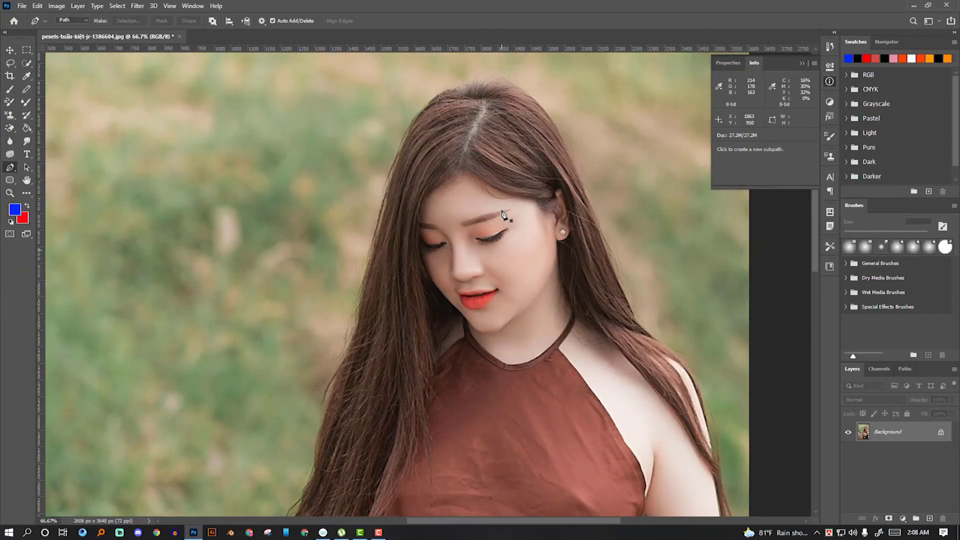
left_click(461, 87)
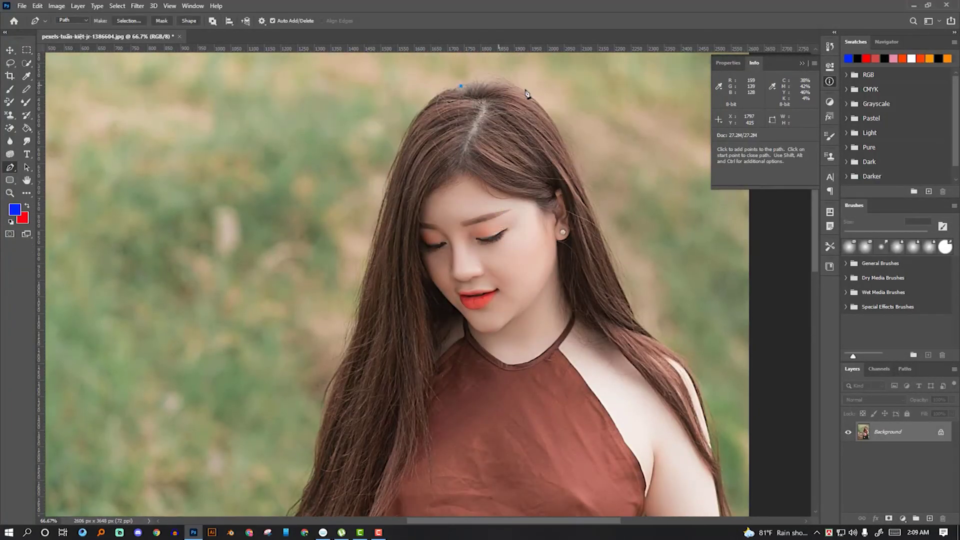
left_click_drag(523, 93, 533, 100)
left_click(541, 111)
left_click_drag(568, 158, 570, 169)
left_click_drag(603, 227, 611, 262)
left_click(632, 313)
left_click_drag(685, 362, 698, 385)
Step: Continue the path down the arm edge and left along the bottom of the dress
left_click(702, 400)
left_click(706, 422)
left_click(709, 435)
left_click(712, 463)
left_click(706, 476)
left_click_drag(640, 490, 583, 485)
left_click(552, 482)
left_click(522, 482)
left_click(446, 484)
left_click(377, 486)
left_click_drag(336, 471, 324, 459)
Step: Trace up the left hair edge, close the path at the starting point and bring up its options
left_click(316, 440)
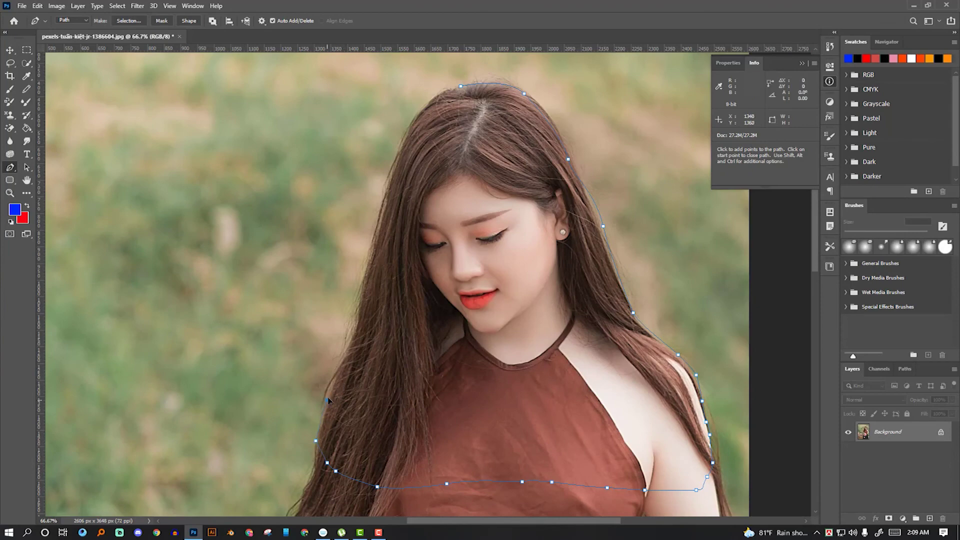
left_click(343, 359)
left_click(354, 332)
left_click(361, 297)
left_click(381, 226)
left_click(398, 153)
left_click(411, 129)
left_click(432, 99)
left_click(460, 86)
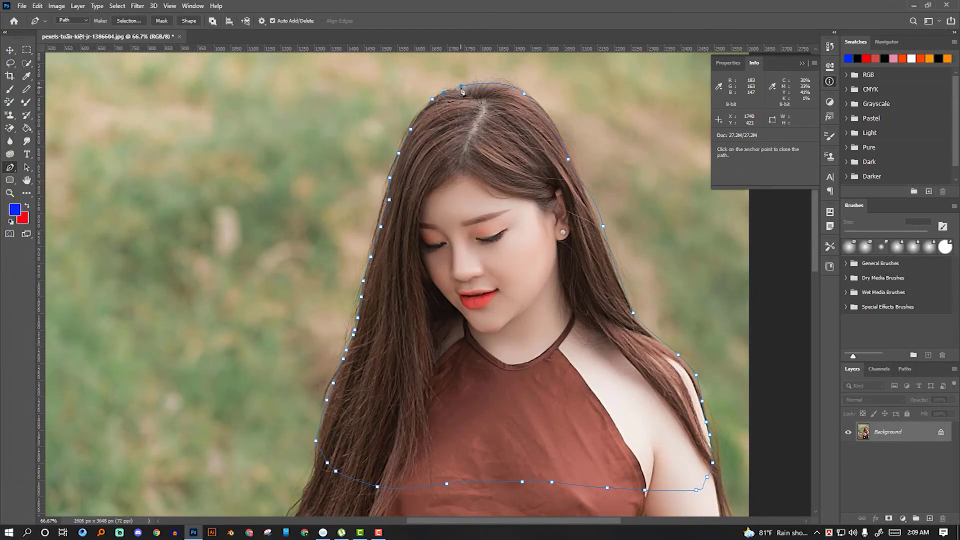
right_click(480, 116)
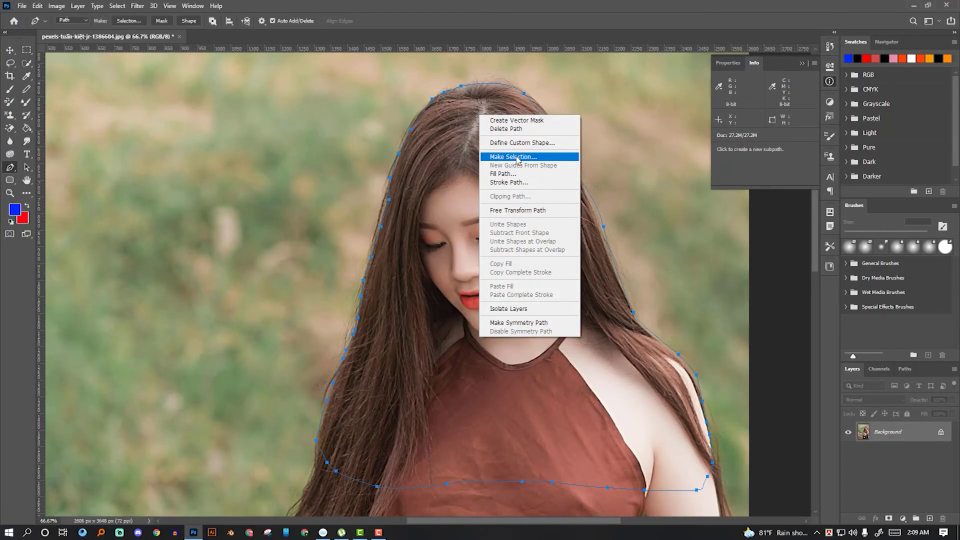
Step: Convert the closed path into a selection with Feather 0
left_click(517, 158)
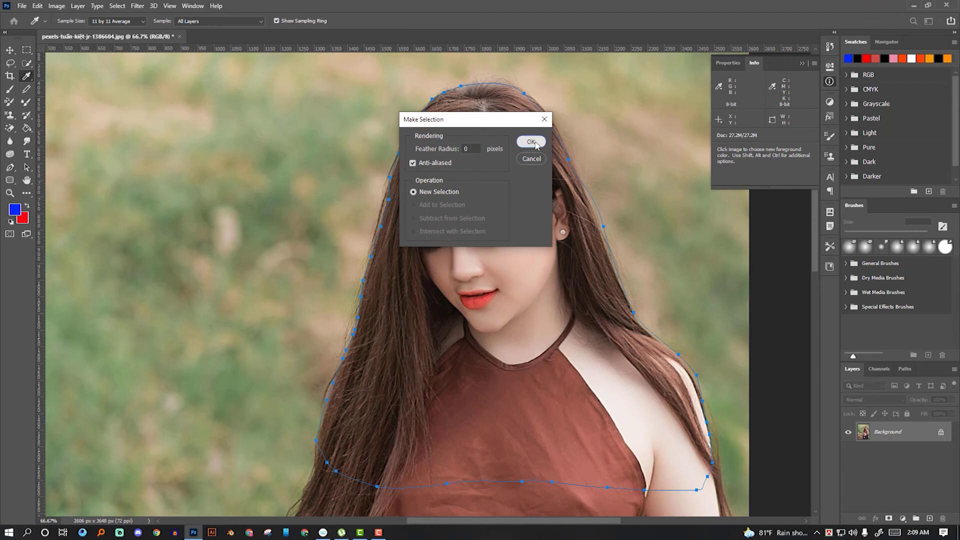
left_click(537, 144)
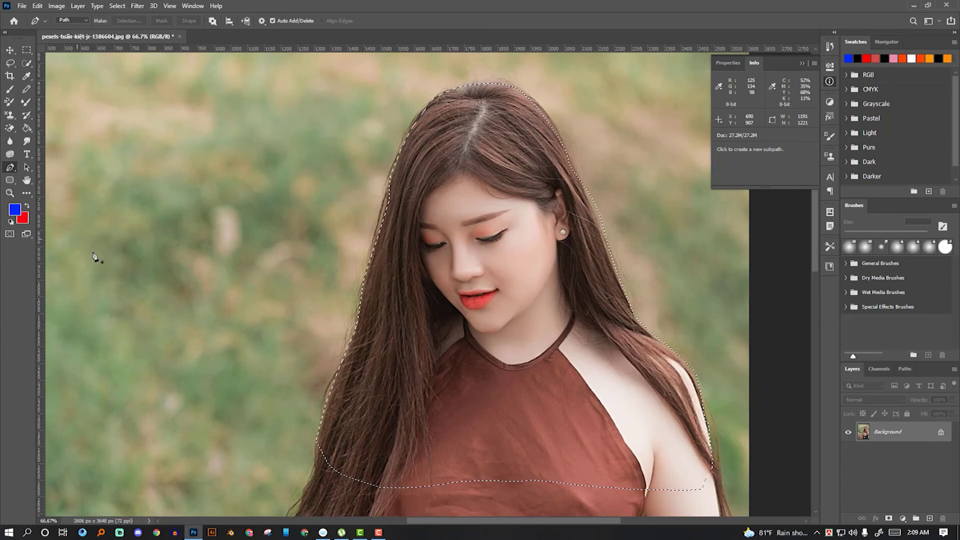
right_click(8, 171)
left_click(10, 170)
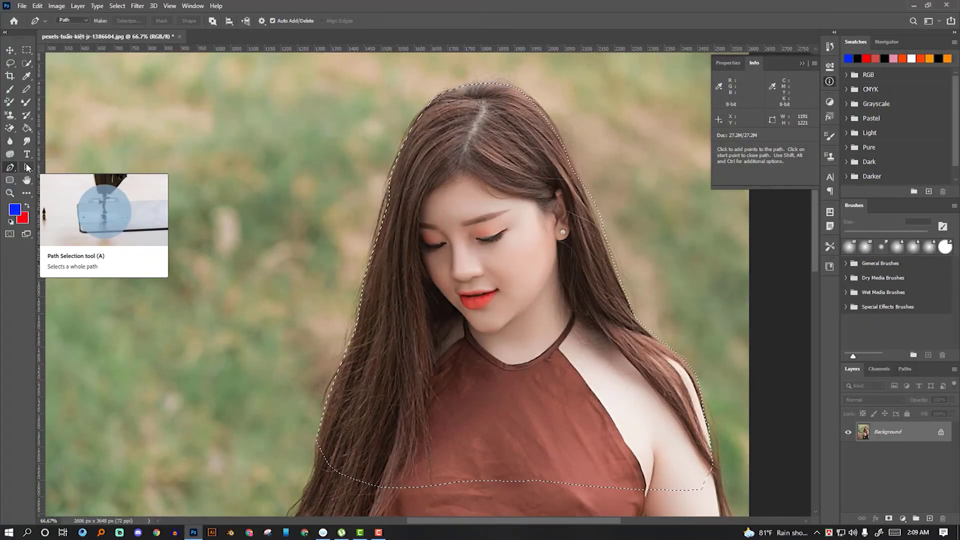
Step: Deselect the woman with Ctrl+D and zoom out to see the whole photo
left_click(27, 167)
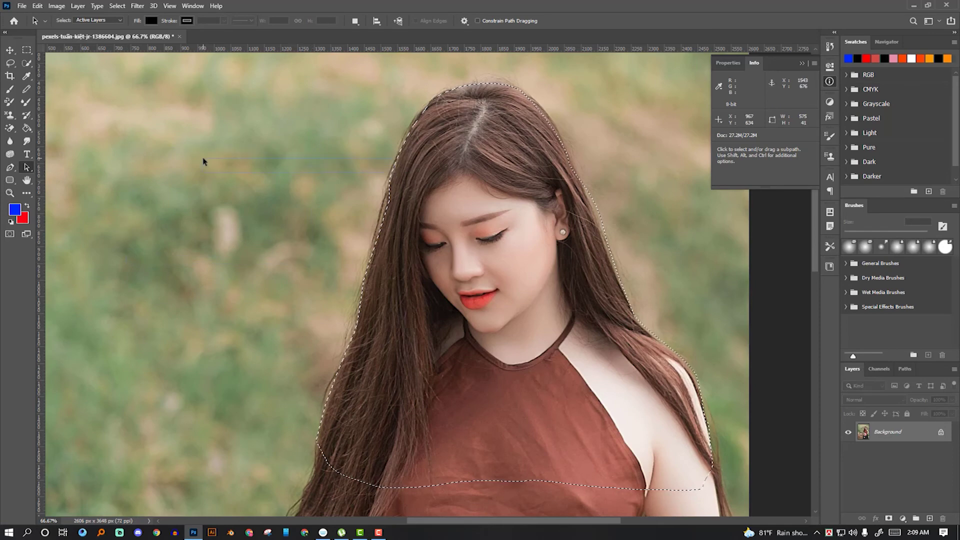
left_click(9, 50)
key("m")
key("ctrl+d")
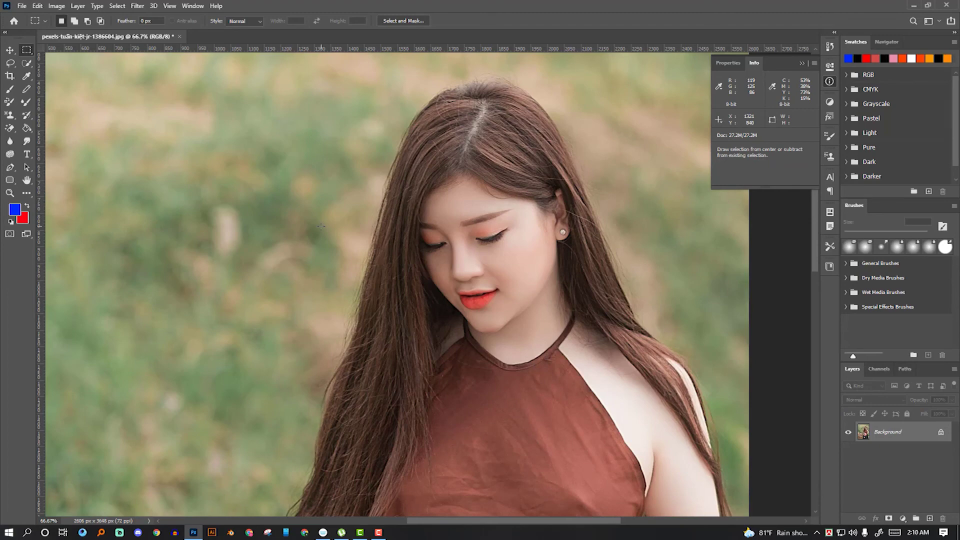
key("ctrl+minus")
key("ctrl+minus")
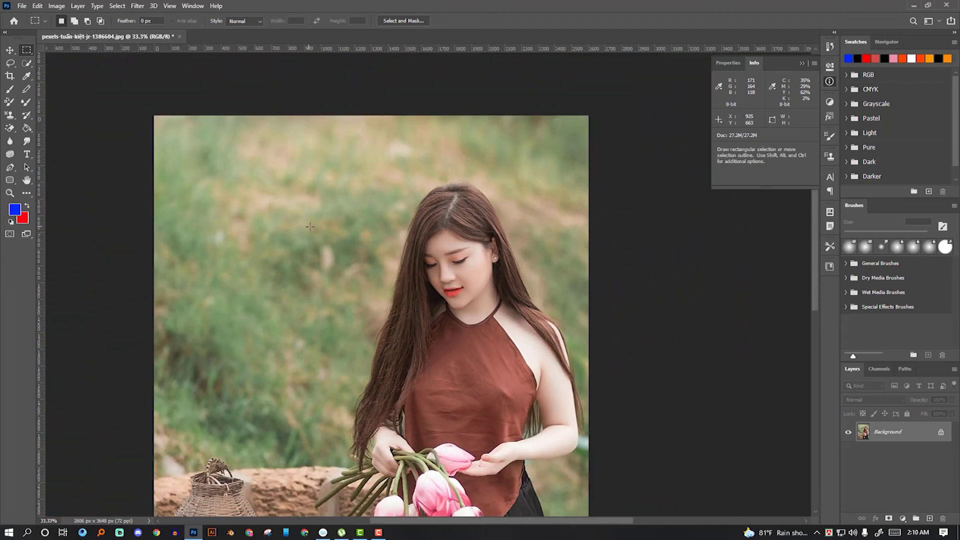
Step: Draw a blue rectangle in the upper-left background and a rounded square below it
scroll(309, 226, "down", 3)
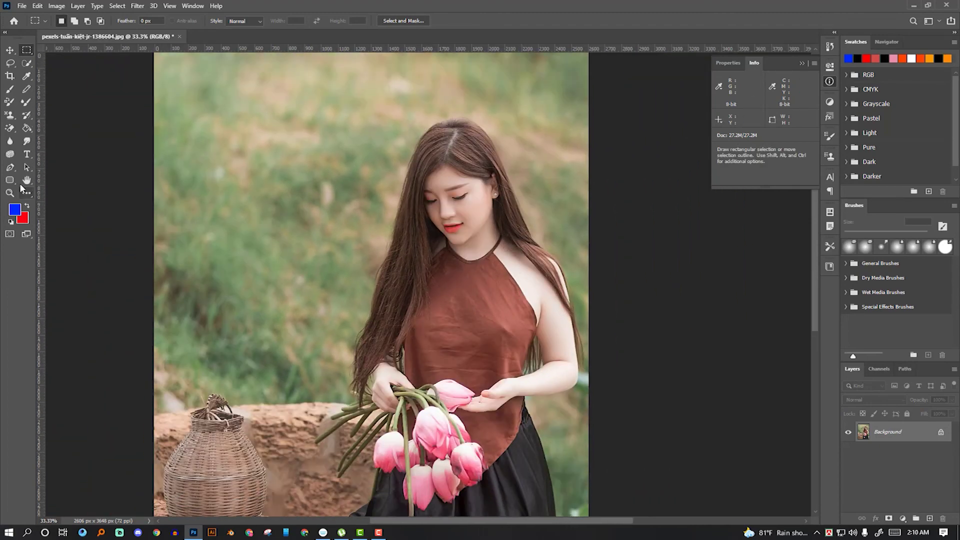
left_click(10, 180)
left_click(50, 180)
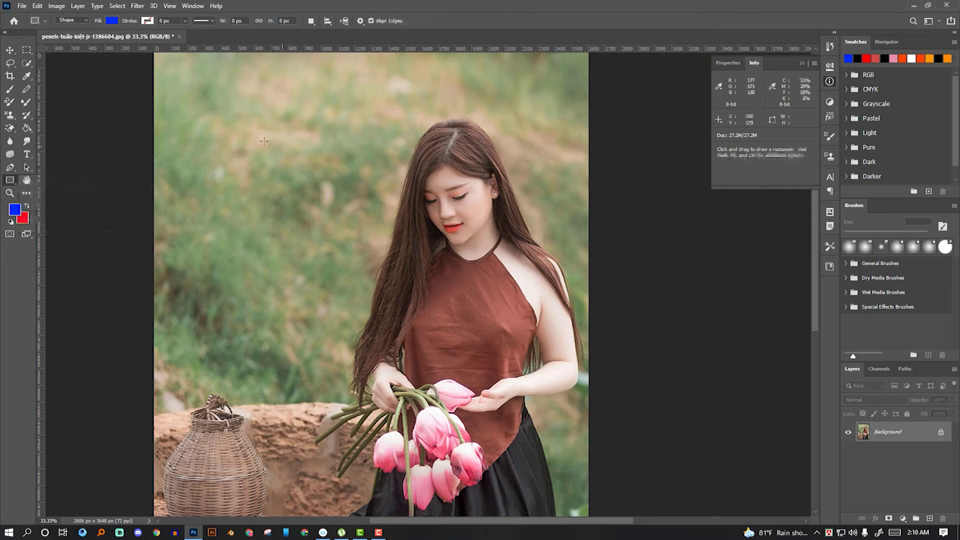
left_click_drag(201, 109, 310, 233)
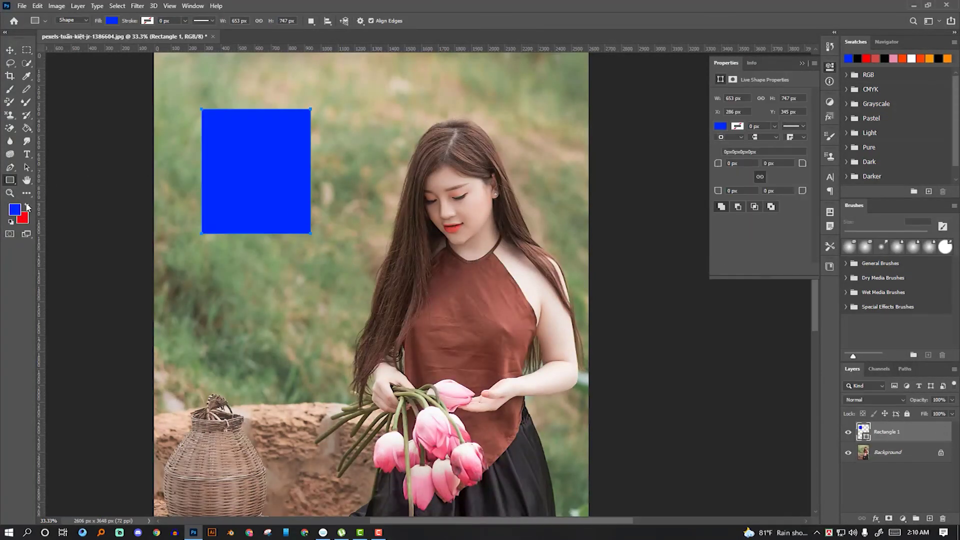
right_click(13, 183)
left_click(70, 190)
mouse_move(205, 250)
left_mouse_down()
mouse_move(285, 336)
mouse_move(299, 336)
left_mouse_up()
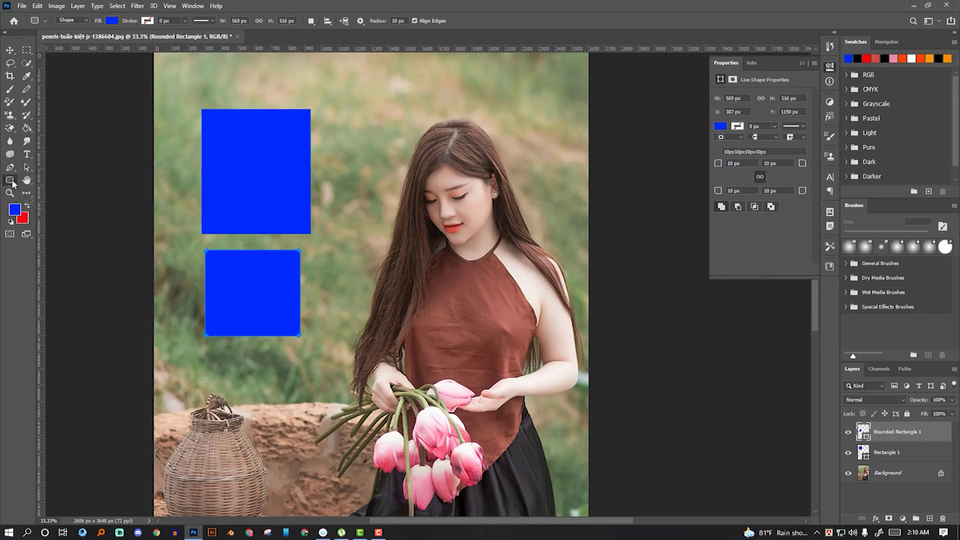
Step: Add a blue circle, a large four-sided polygon and a thin line across the upper image
right_click(10, 181)
left_click(45, 203)
left_click_drag(325, 98, 400, 175)
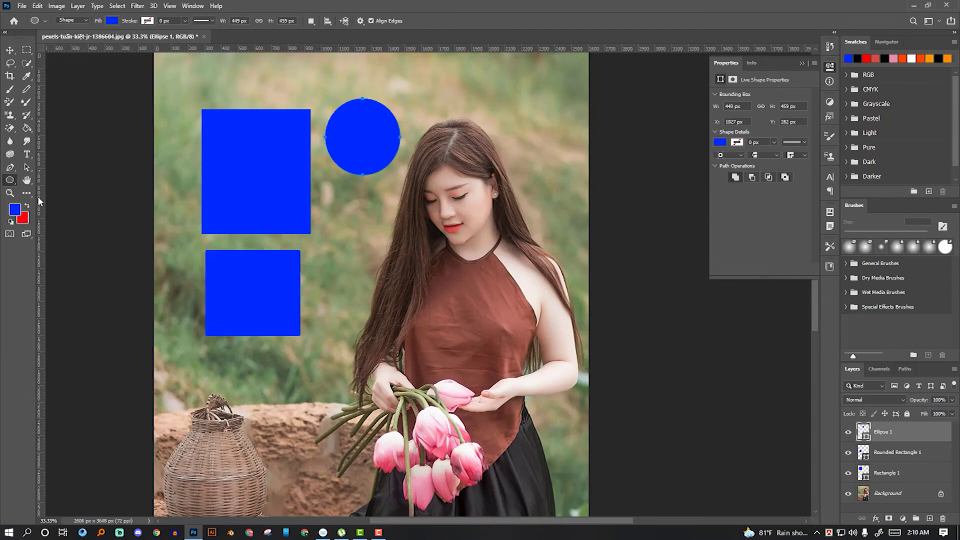
right_click(6, 182)
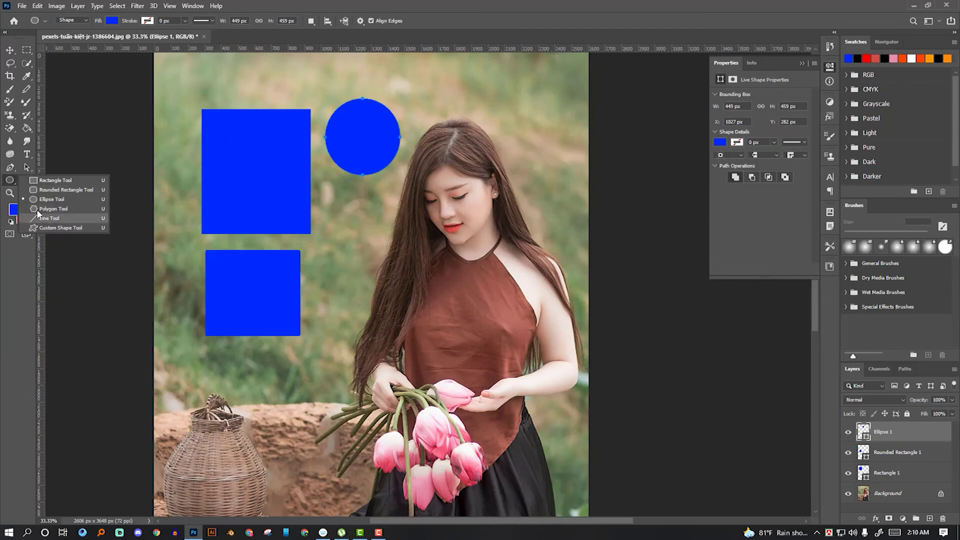
left_click(50, 200)
left_click_drag(259, 122, 405, 262)
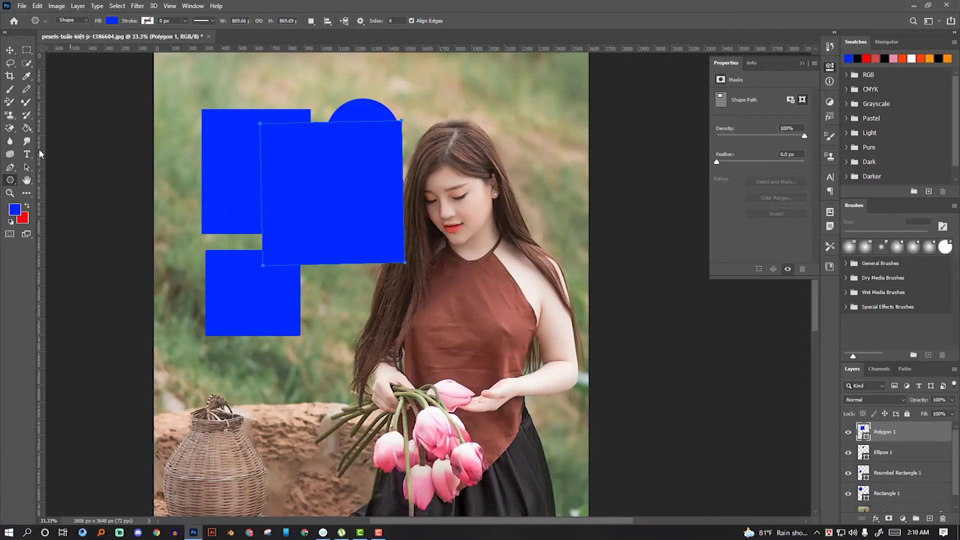
right_click(10, 183)
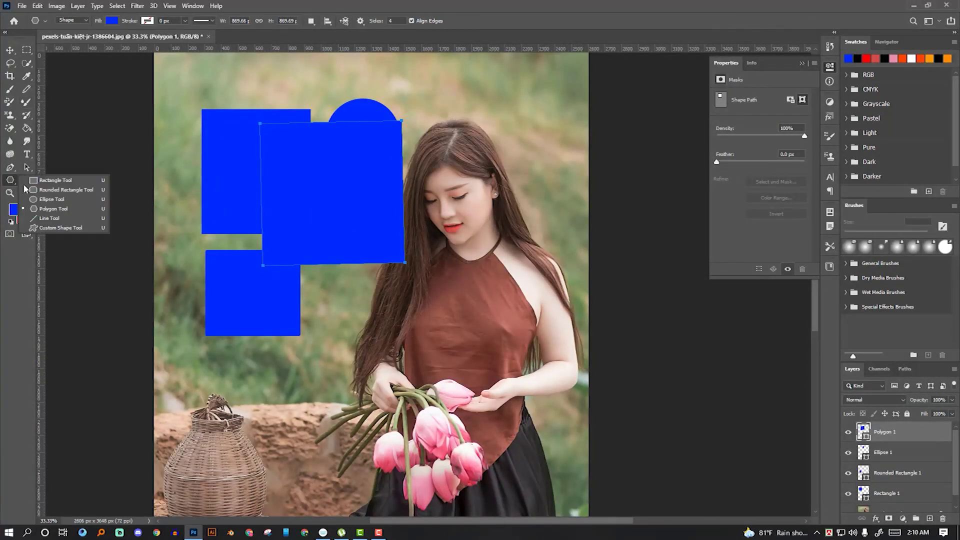
left_click(49, 218)
left_click_drag(306, 86, 497, 145)
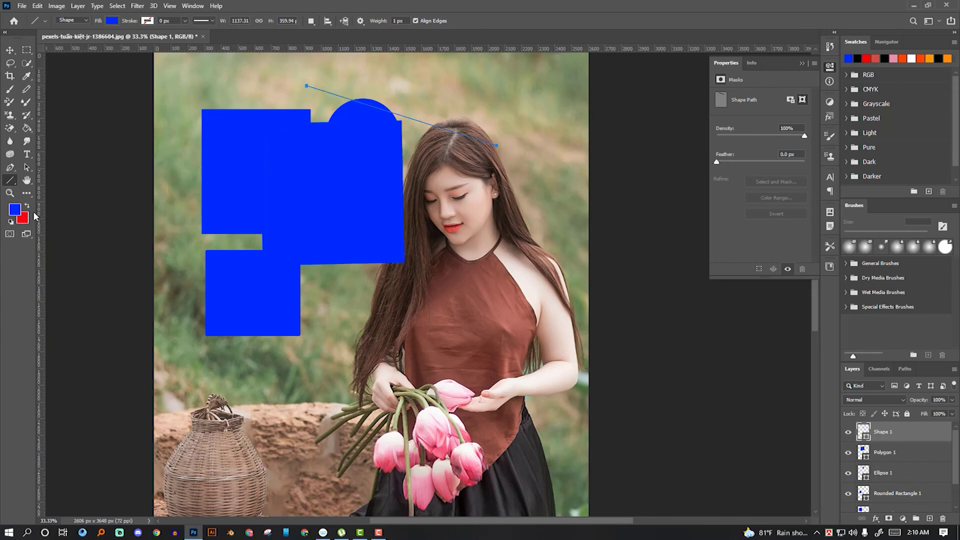
Step: Draw a custom tree shape and move it down beside the basket
right_click(13, 181)
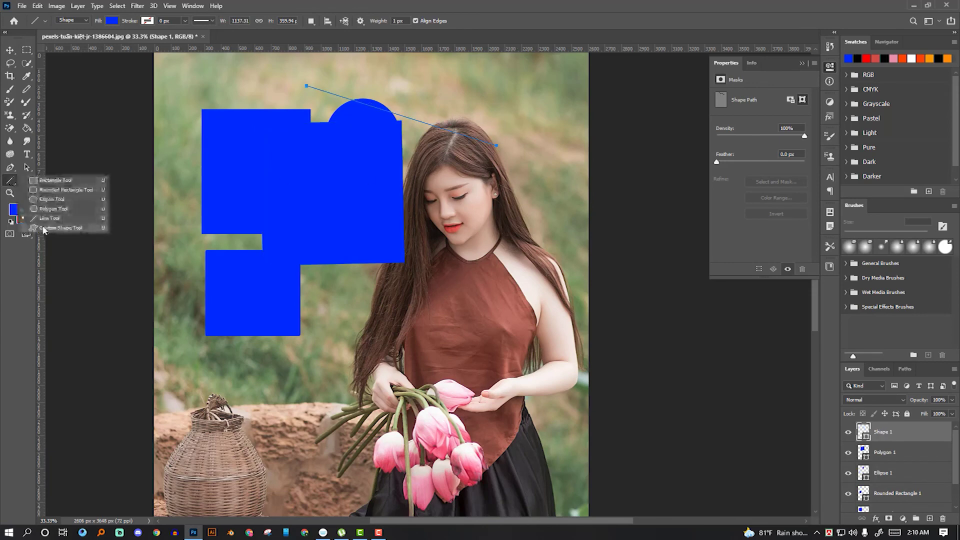
left_click(49, 231)
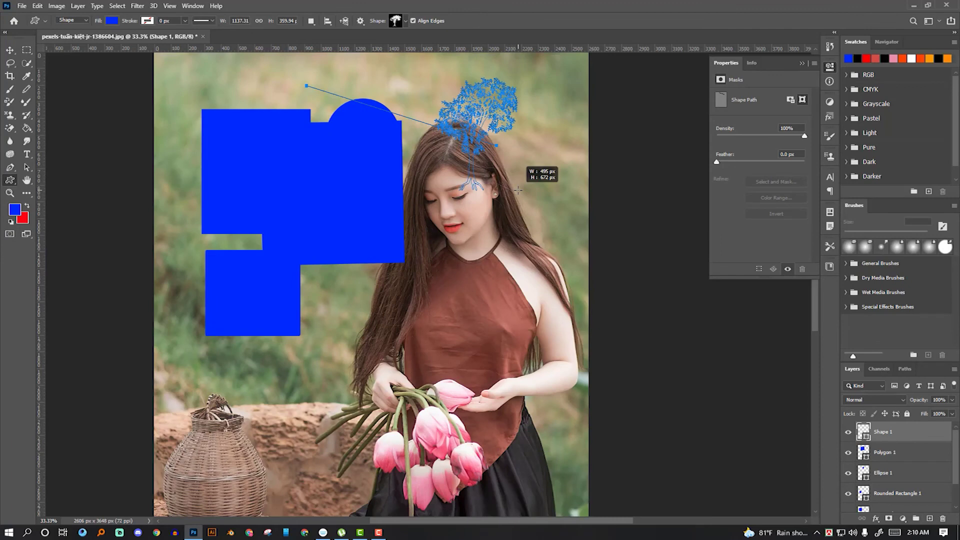
left_click_drag(440, 88, 520, 190)
left_click(9, 50)
mouse_move(476, 119)
left_mouse_down()
mouse_move(278, 398)
mouse_move(290, 378)
left_mouse_up()
left_click(320, 230)
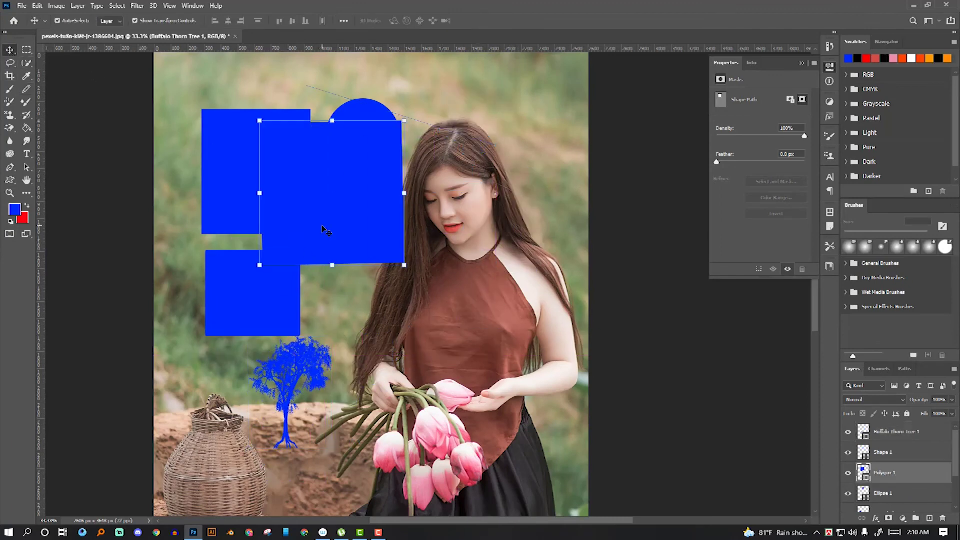
scroll(895, 448, "down", 3)
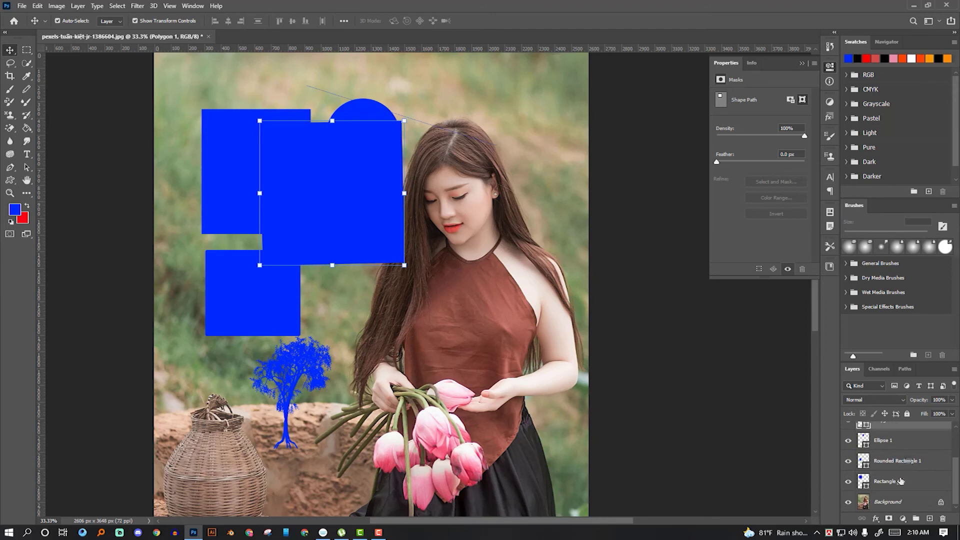
Step: Select all the added shape layers and delete them
left_click(900, 480, "shift")
scroll(900, 465, "up", 3)
left_click(891, 433, "shift")
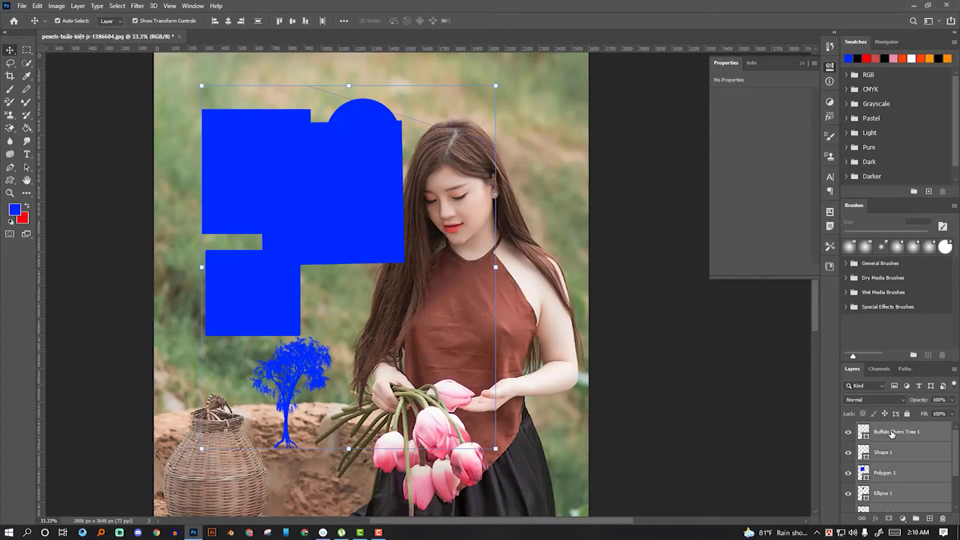
key("Delete")
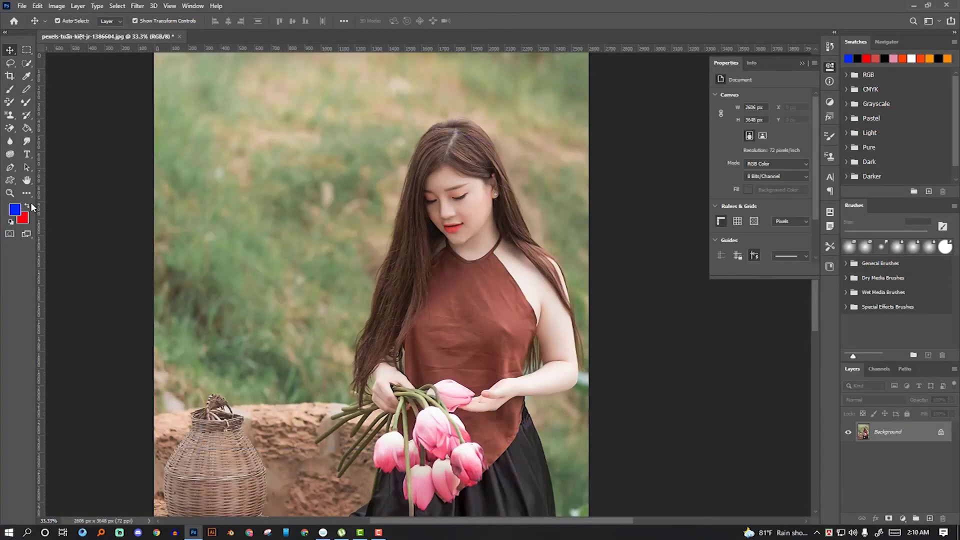
Step: Pan the view with the Hand tool to show the photo's left edge and the top of the head
left_click(25, 181)
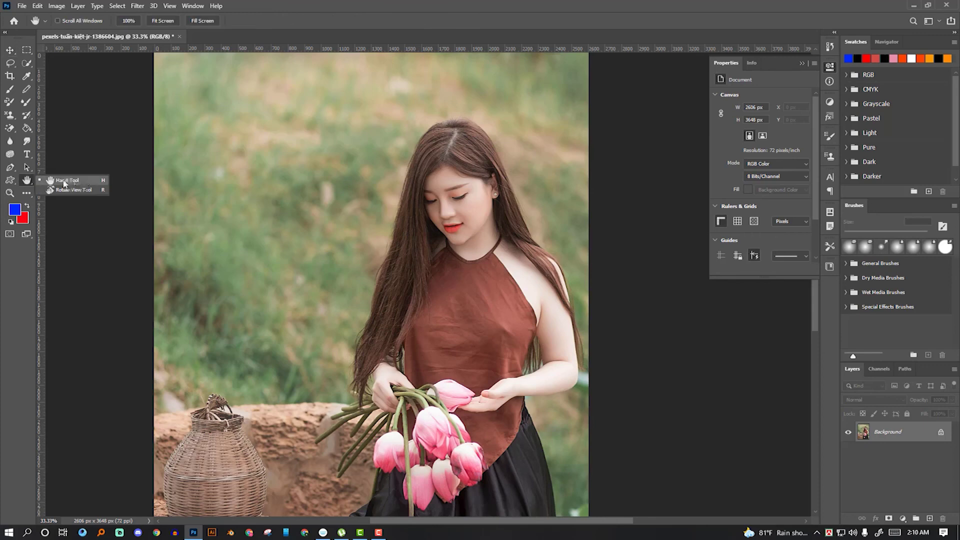
left_click(79, 180)
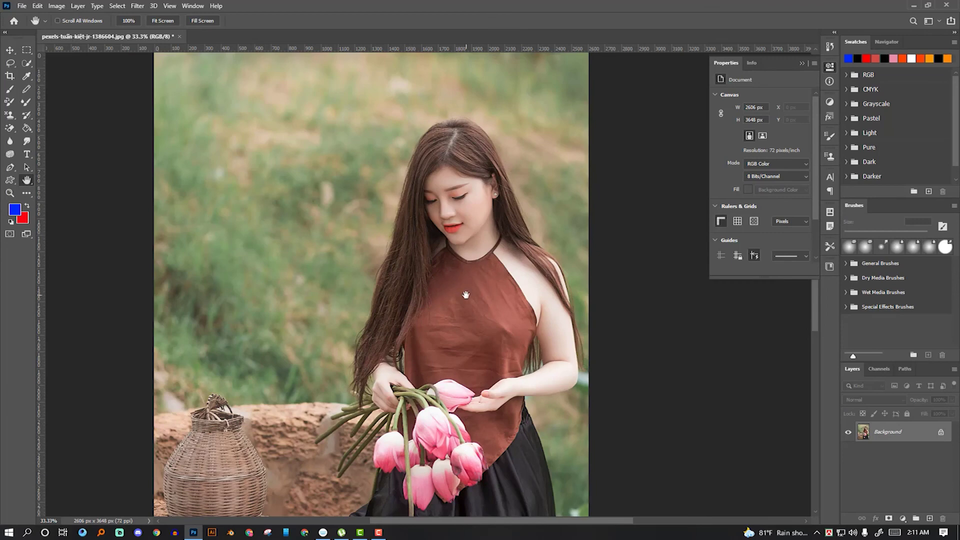
scroll(466, 296, "up", 2)
scroll(480, 180, "up", 4)
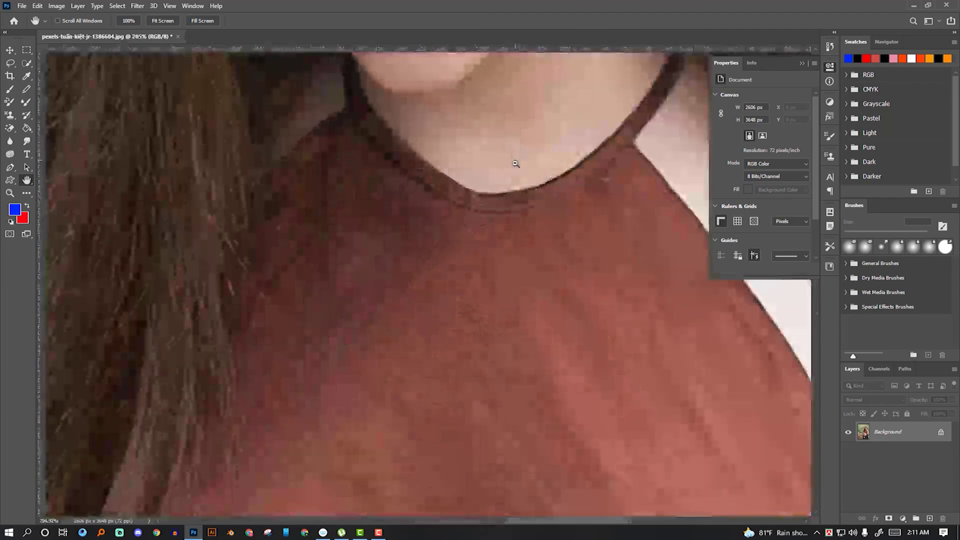
scroll(500, 210, "down", 3)
scroll(499, 215, "up", 3)
scroll(499, 215, "down", 2)
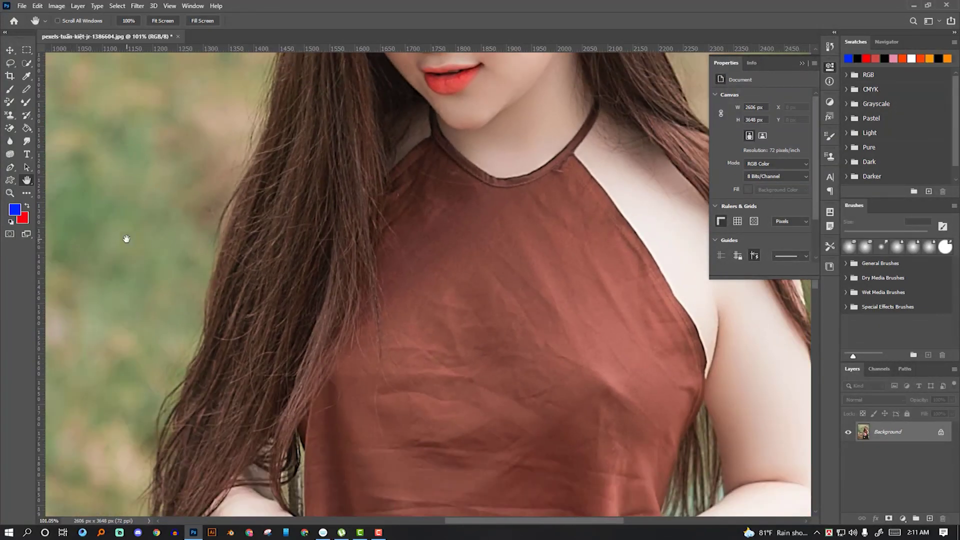
left_click_drag(127, 239, 564, 215)
mouse_move(353, 238)
left_mouse_down()
mouse_move(503, 235)
mouse_move(144, 235)
left_mouse_up()
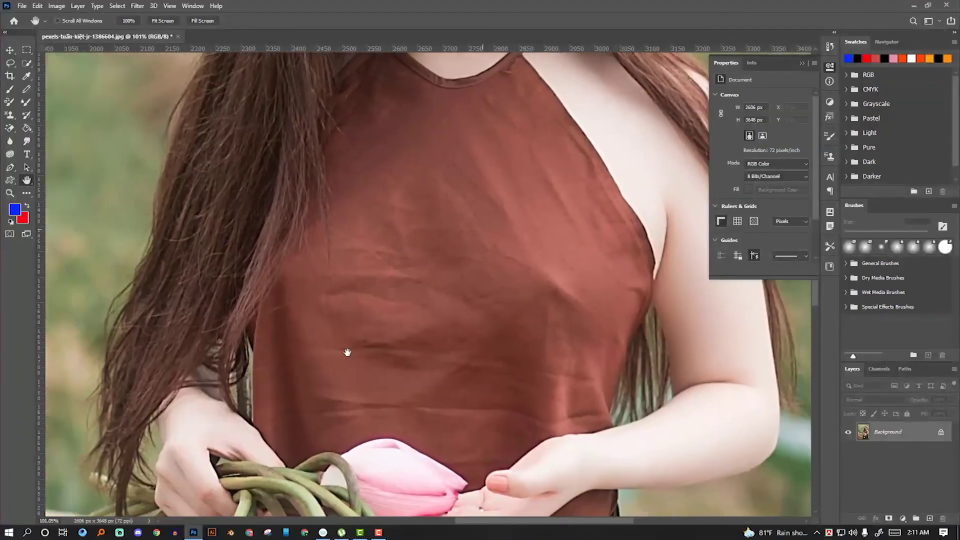
mouse_move(348, 150)
left_mouse_down()
mouse_move(379, 261)
mouse_move(397, 385)
left_mouse_up()
left_click_drag(400, 300, 429, 334)
left_click_drag(426, 75, 425, 171)
scroll(425, 172, "down", 5)
scroll(385, 132, "down", 5)
scroll(399, 150, "down", 5)
scroll(396, 143, "down", 5)
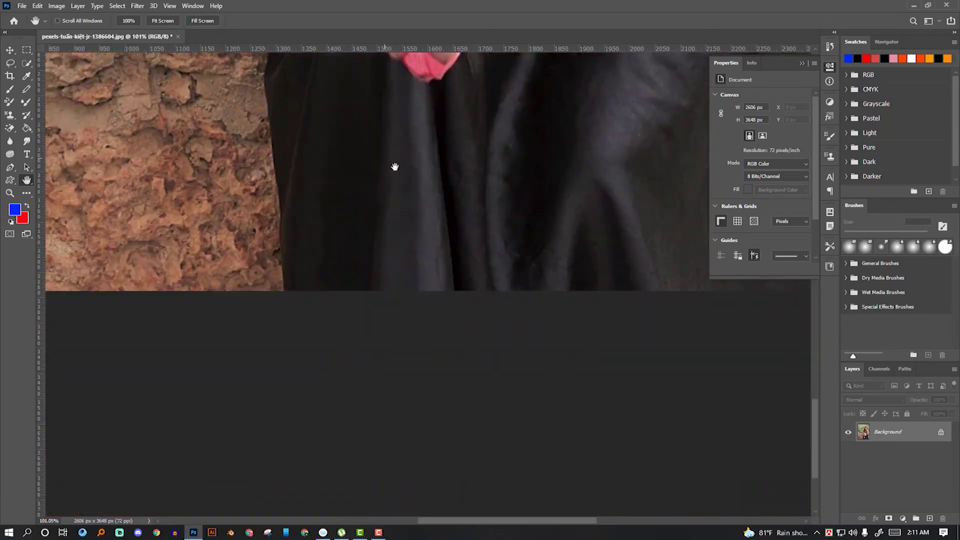
scroll(407, 392, "down", 2)
scroll(487, 369, "up", 5)
scroll(487, 369, "left", 5)
scroll(350, 300, "up", 5)
scroll(350, 300, "left", 5)
scroll(321, 271, "up", 3)
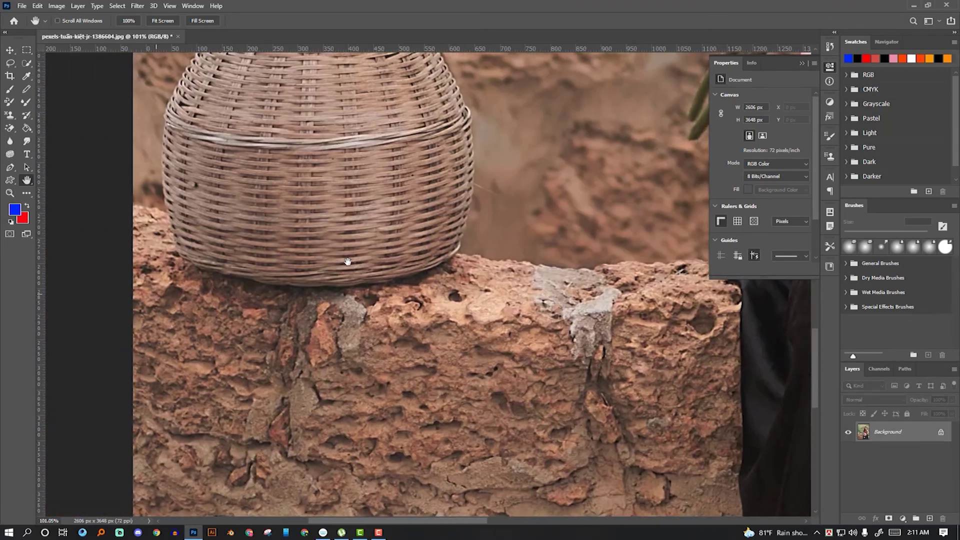
scroll(320, 271, "up", 2)
scroll(321, 271, "right", 2)
scroll(374, 240, "up", 2)
scroll(364, 272, "right", 2)
scroll(422, 300, "up", 2)
scroll(415, 235, "right", 1)
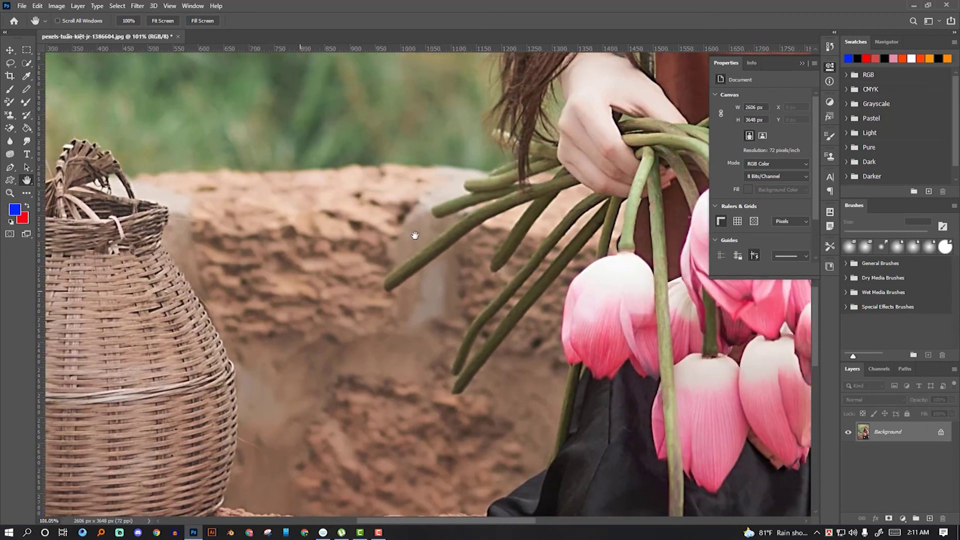
scroll(415, 235, "up", 1)
scroll(415, 235, "left", 1)
scroll(312, 227, "up", 2)
scroll(312, 227, "left", 1)
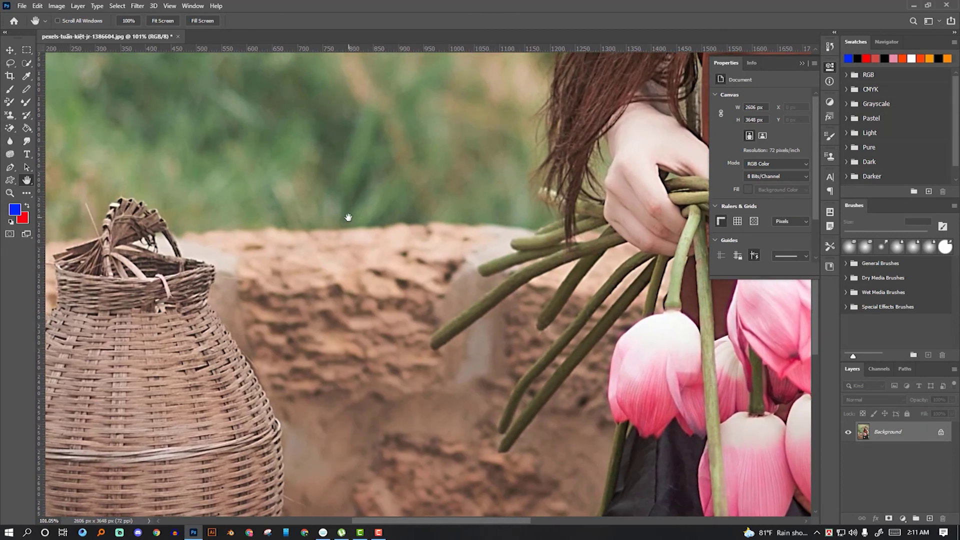
scroll(228, 178, "up", 3)
scroll(228, 179, "left", 3)
scroll(220, 263, "up", 2)
scroll(221, 263, "right", 3)
scroll(255, 248, "up", 1)
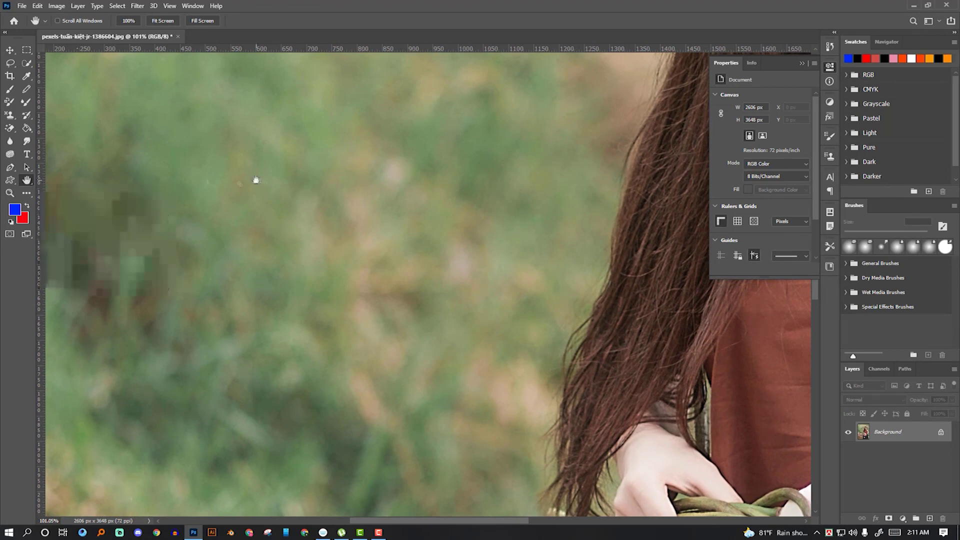
Step: Zoom into the grassy background to 700%, then Alt-zoom out until the whole portrait fits
left_click(9, 193)
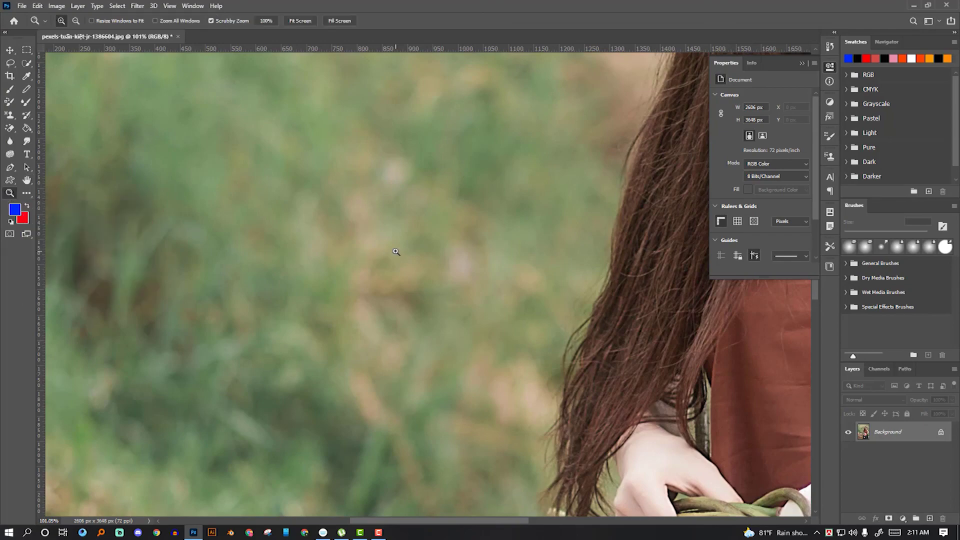
left_click(396, 252)
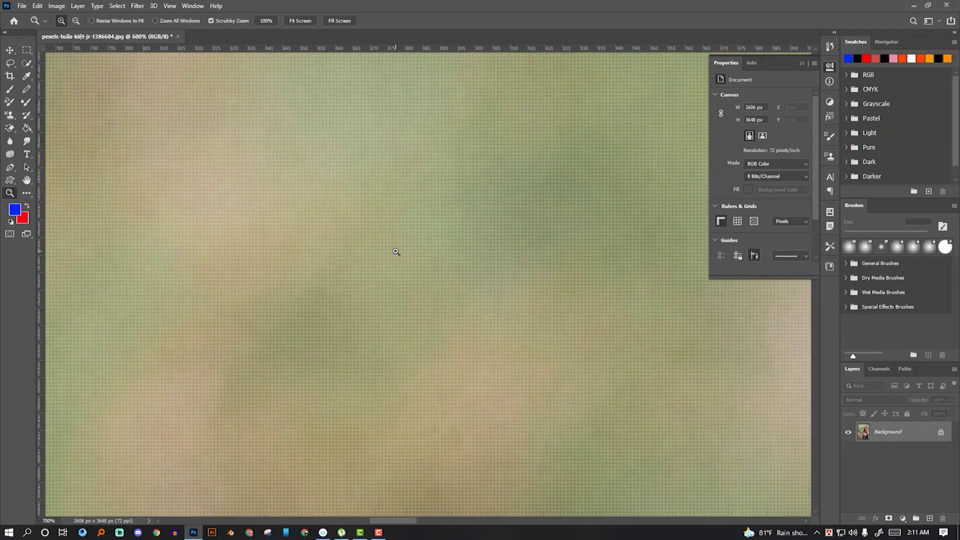
key("alt")
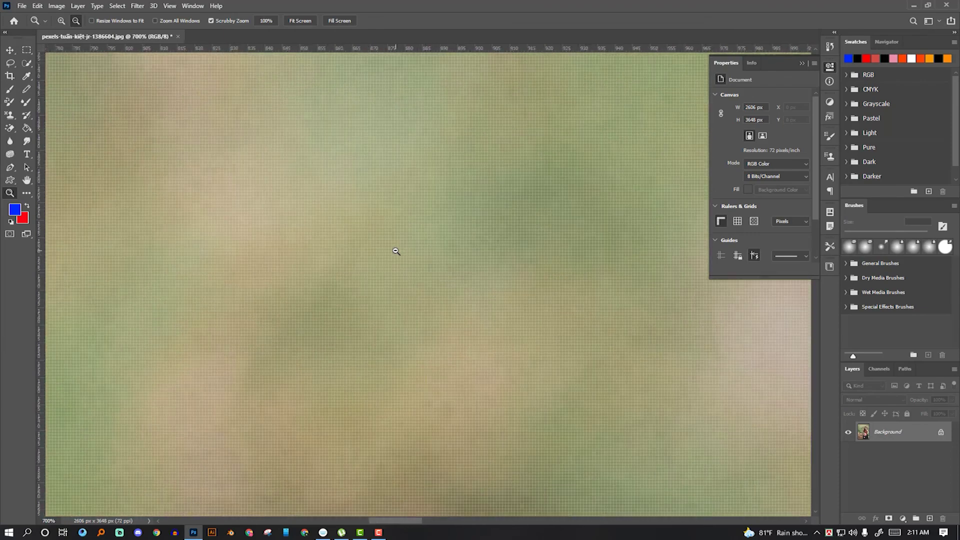
left_click(396, 251, "alt")
key("alt")
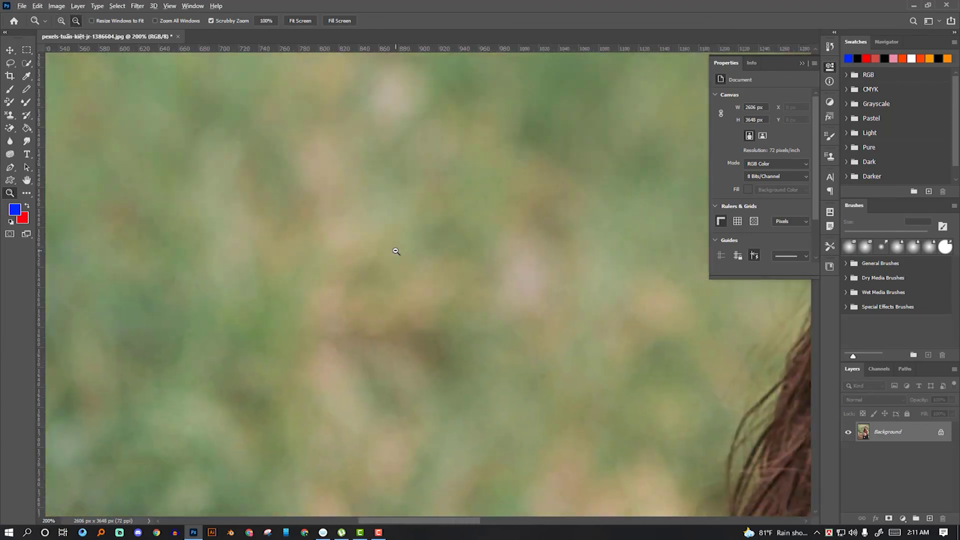
left_click(396, 251, "alt")
left_click(396, 251)
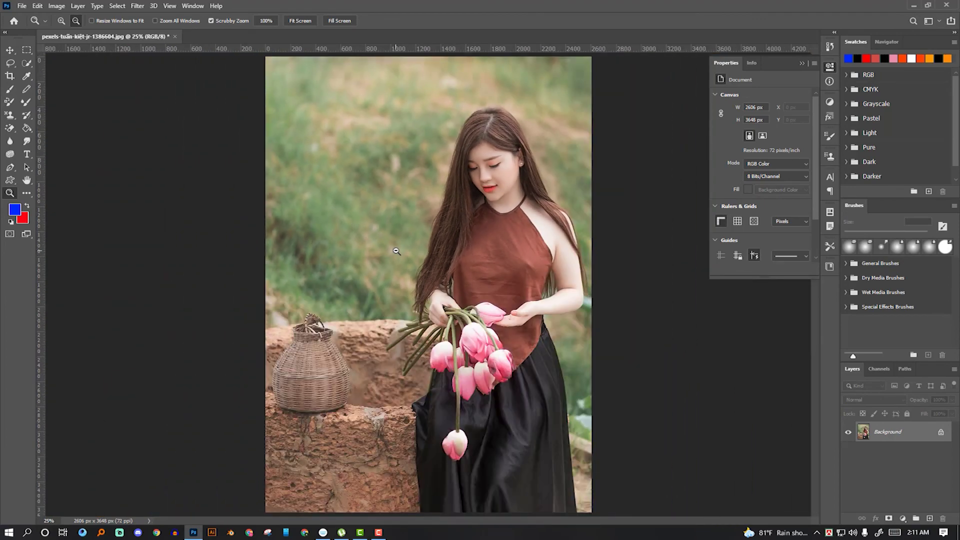
key("alt")
Step: Select the Spot Healing Brush and heal several marks across her brown top
left_click(26, 193)
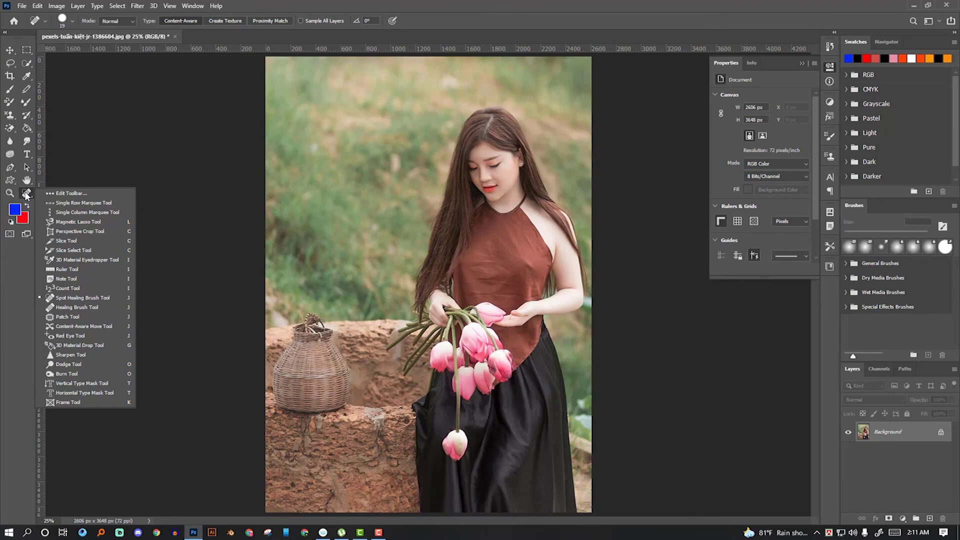
left_click(27, 195)
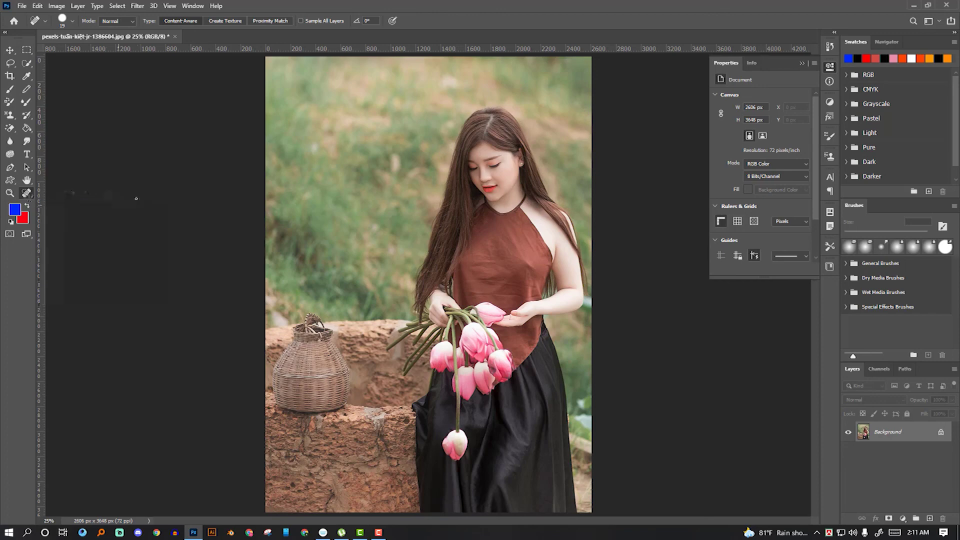
left_click(27, 194)
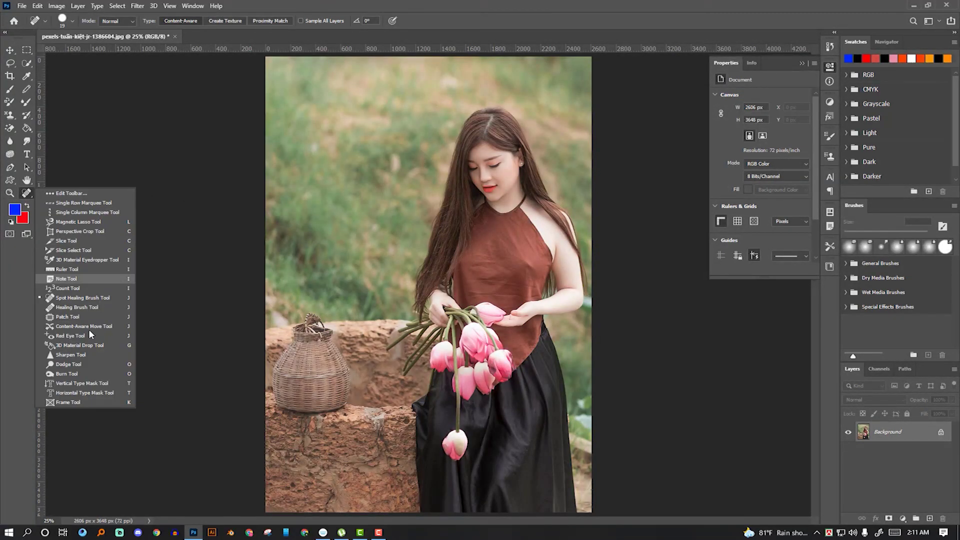
left_click(66, 298)
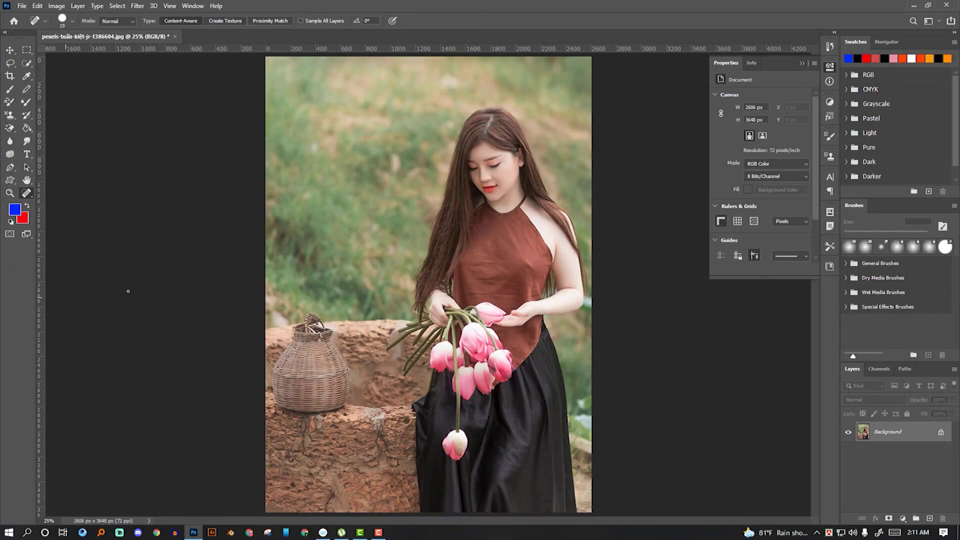
left_click(370, 306)
left_click_drag(543, 276, 517, 252)
mouse_move(509, 229)
left_mouse_down()
mouse_move(516, 255)
mouse_move(533, 255)
mouse_move(510, 247)
left_mouse_up()
left_click_drag(481, 215, 479, 239)
left_click_drag(500, 274, 495, 298)
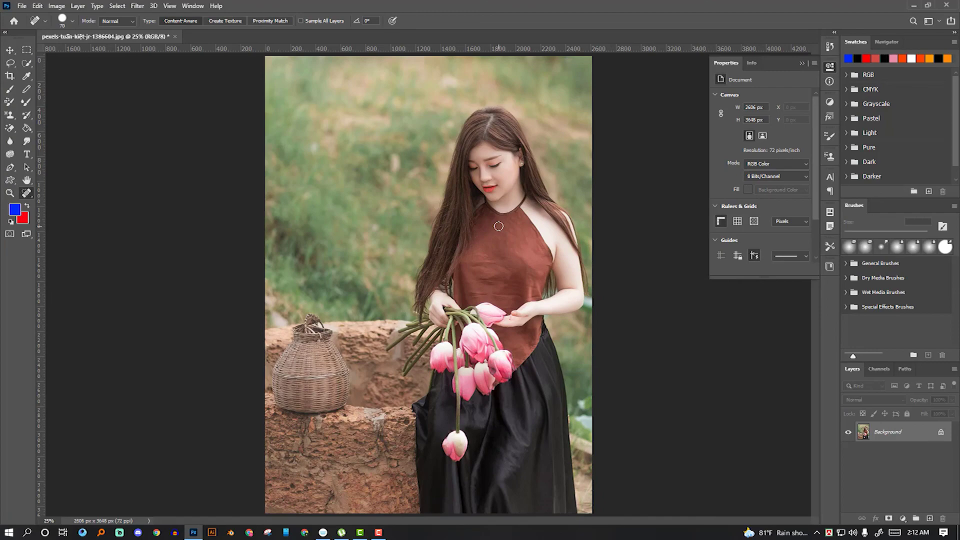
Step: Zoom in and pan to bring her lips, chin and neckline into view
key("ctrl+plus")
key("ctrl+plus")
key("ctrl+plus")
mouse_move(606, 185)
left_mouse_down()
mouse_move(458, 274)
mouse_move(463, 307)
left_mouse_up()
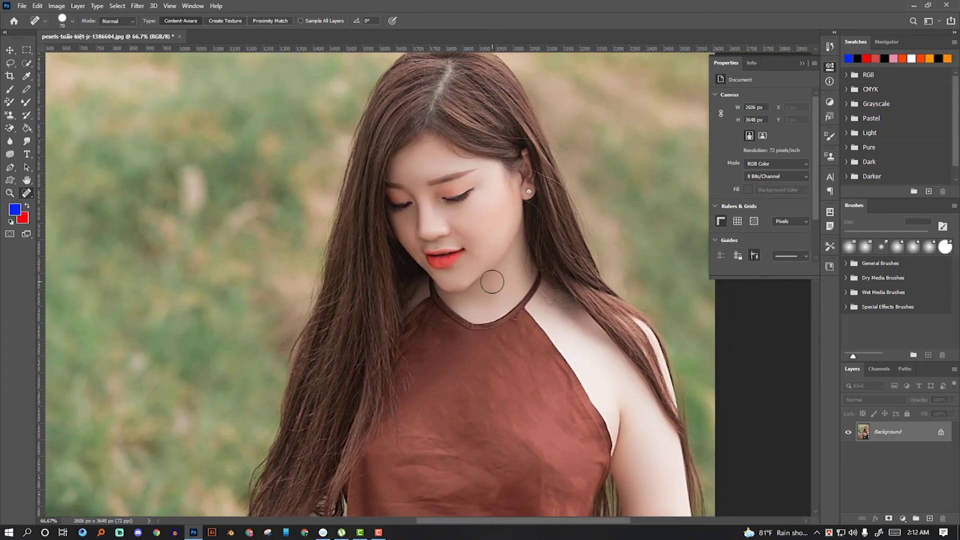
scroll(492, 282, "up", 3)
scroll(500, 281, "up", 1)
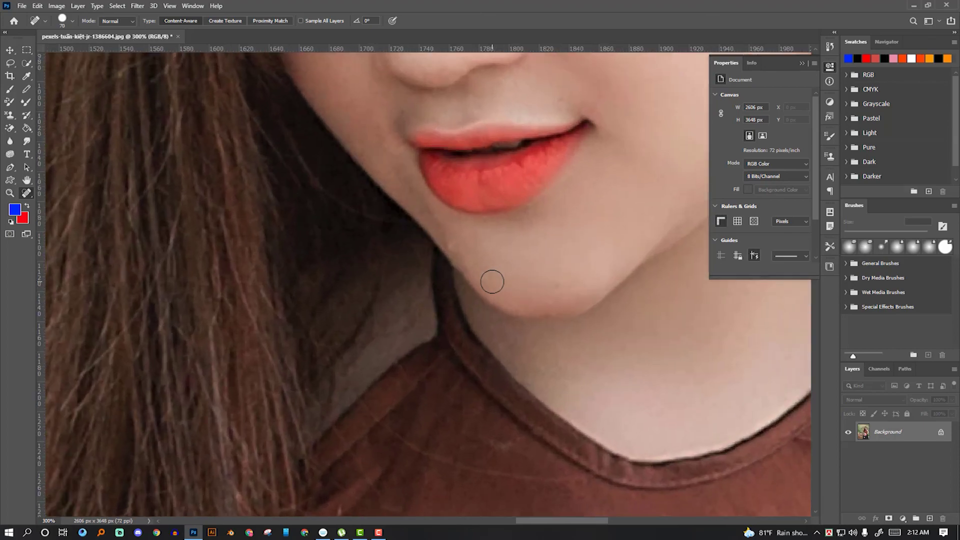
scroll(500, 281, "down", 3)
scroll(450, 385, "up", 2)
scroll(412, 343, "up", 1)
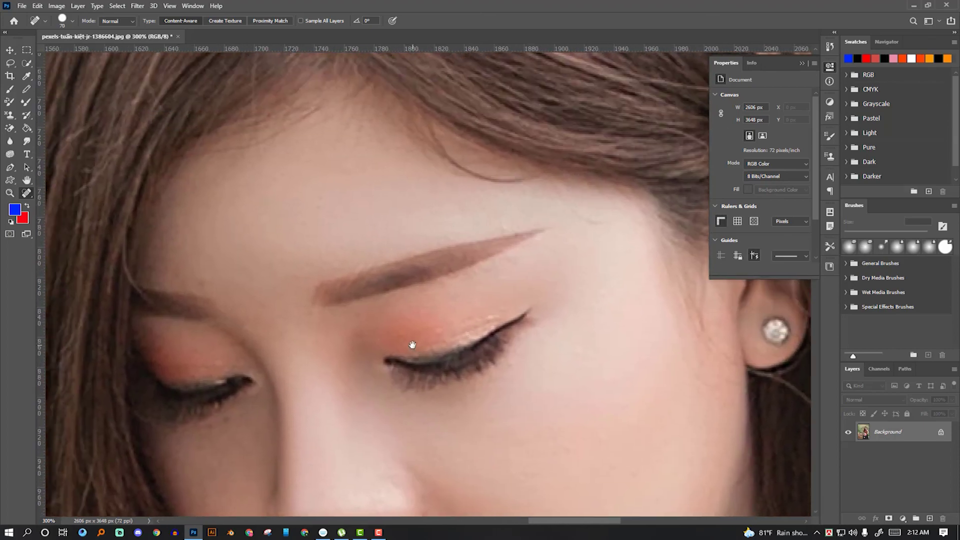
mouse_move(406, 307)
left_mouse_down()
mouse_move(381, 296)
mouse_move(302, 193)
mouse_move(400, 185)
mouse_move(391, 278)
mouse_move(454, 270)
mouse_move(435, 86)
mouse_move(473, 229)
mouse_move(420, 254)
mouse_move(304, 232)
mouse_move(337, 196)
mouse_move(257, 384)
mouse_move(229, 276)
mouse_move(315, 345)
mouse_move(358, 332)
left_mouse_up()
Step: Heal a spot on her chin, shrink the brush, and add a new empty layer
left_click(388, 379)
key("bracketleft")
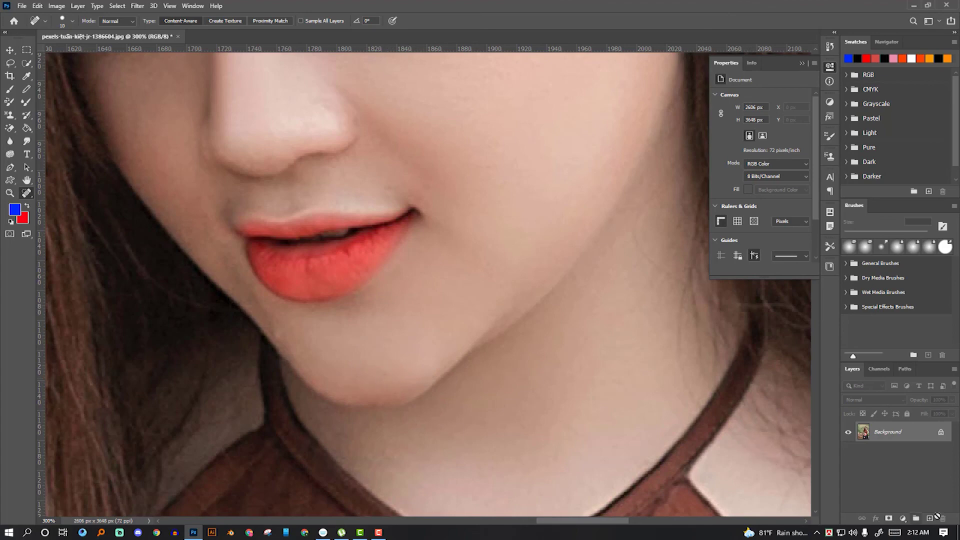
left_click(929, 519)
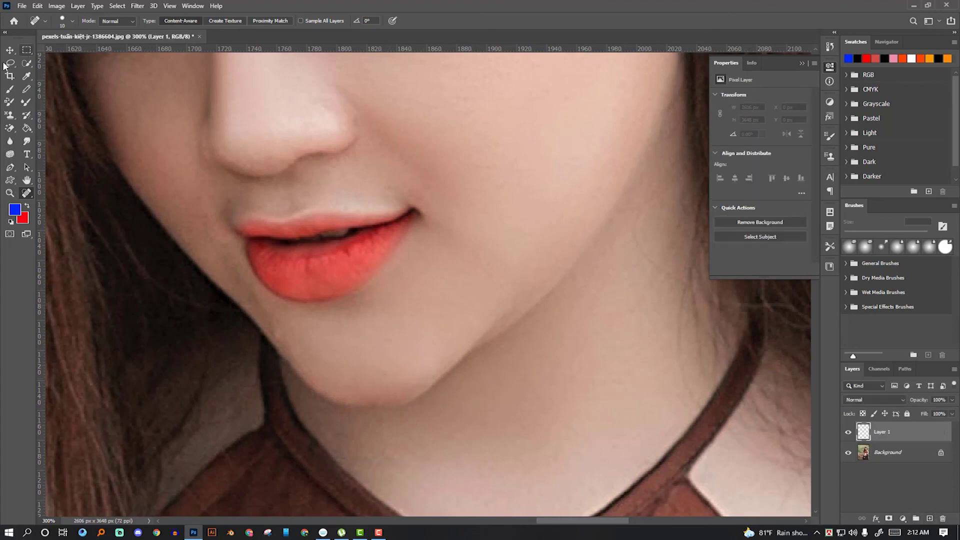
left_click(9, 89)
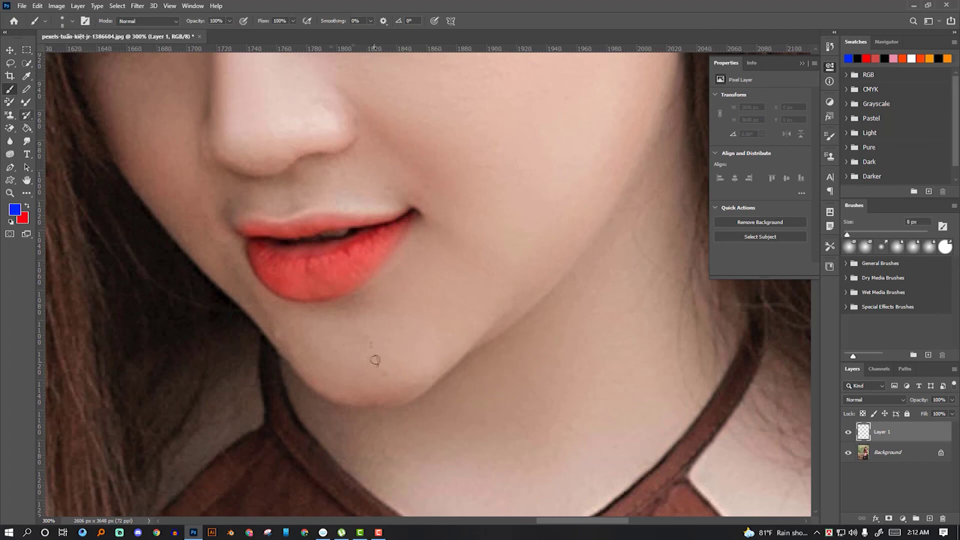
left_click_drag(375, 358, 379, 343)
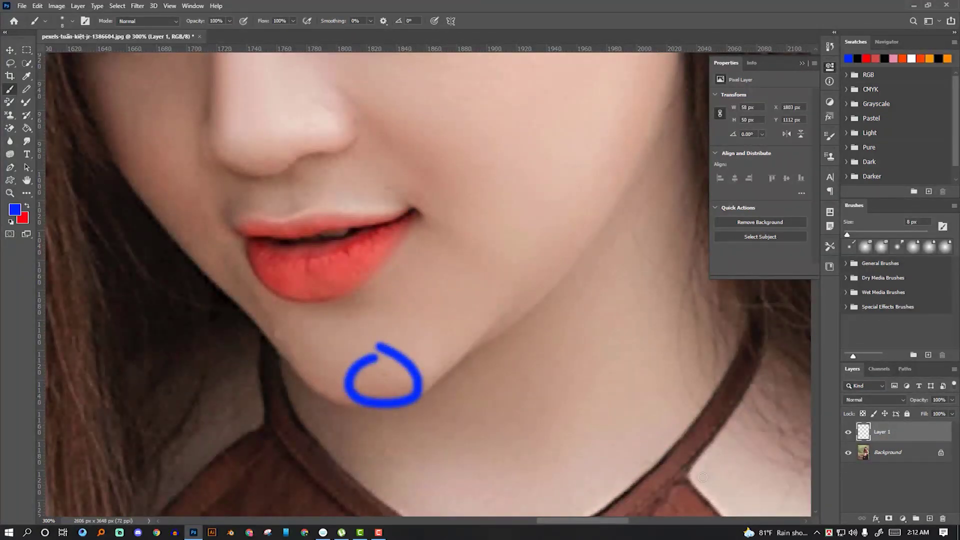
left_click_drag(906, 432, 943, 520)
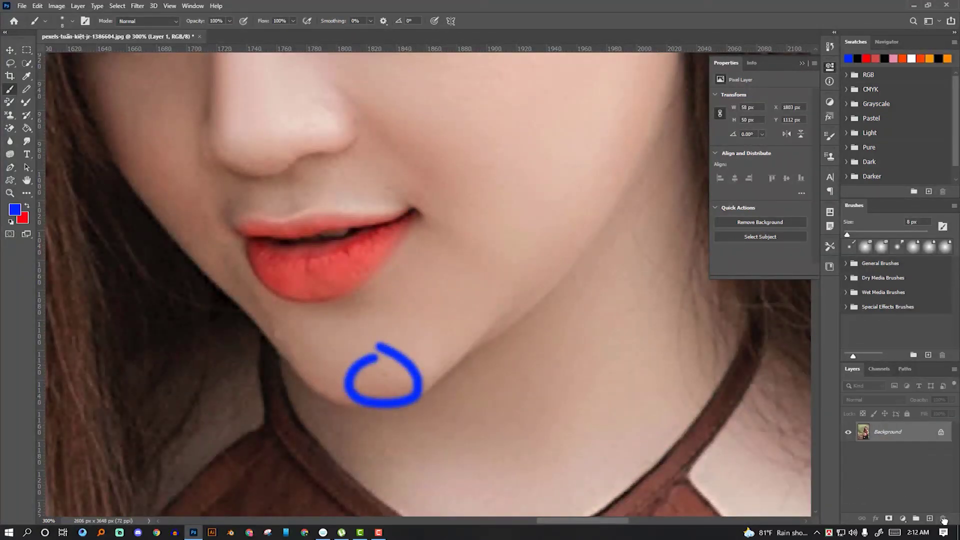
left_click(27, 192)
left_click(66, 299)
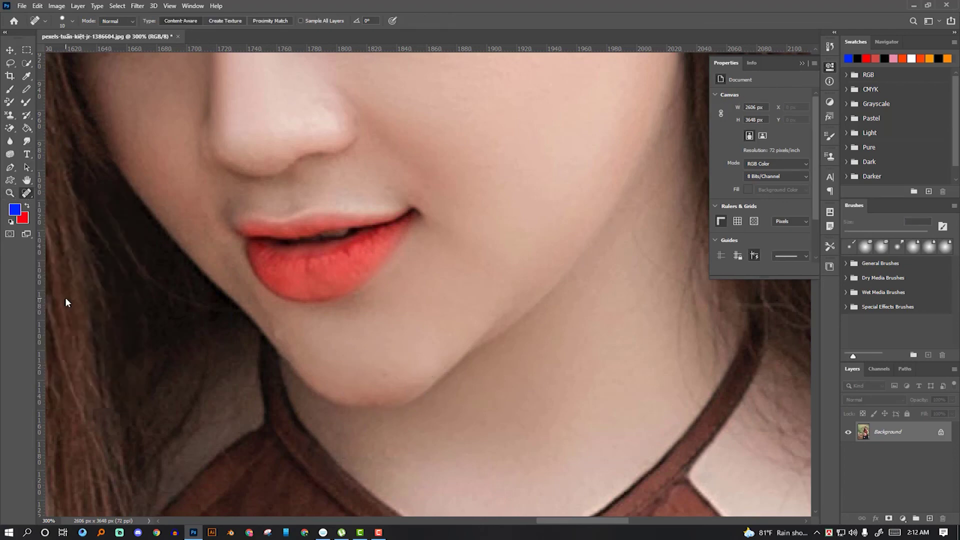
Step: Heal the remaining chin blemish, then zoom out to 33.3% to see the whole figure
left_click_drag(388, 373, 383, 375)
right_click(27, 193)
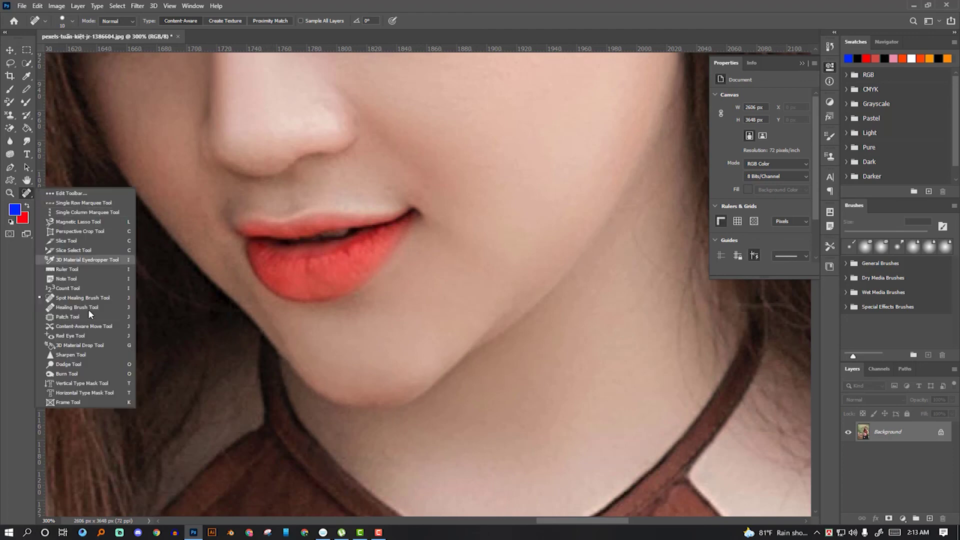
left_click(5, 283)
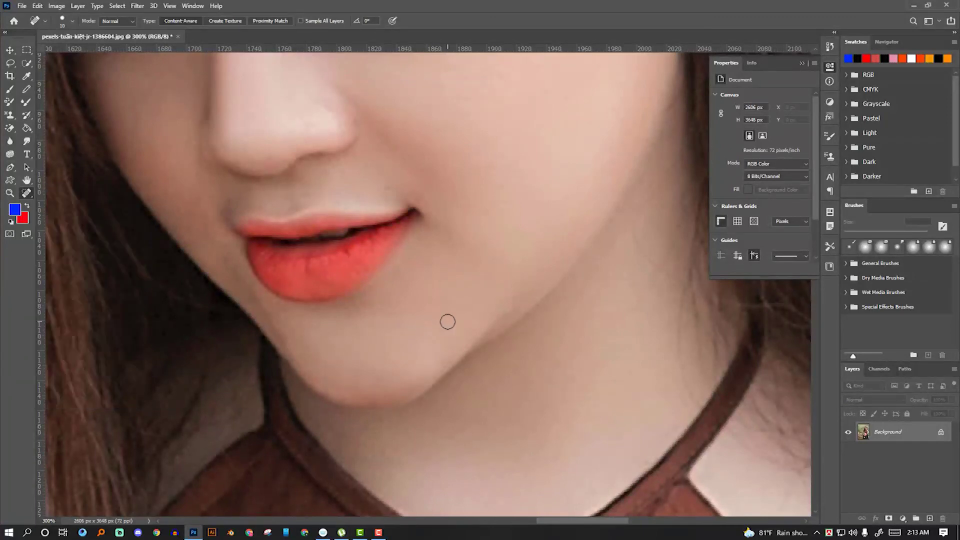
key("ctrl+minus")
key("ctrl+minus")
key("ctrl+minus")
key("ctrl+minus")
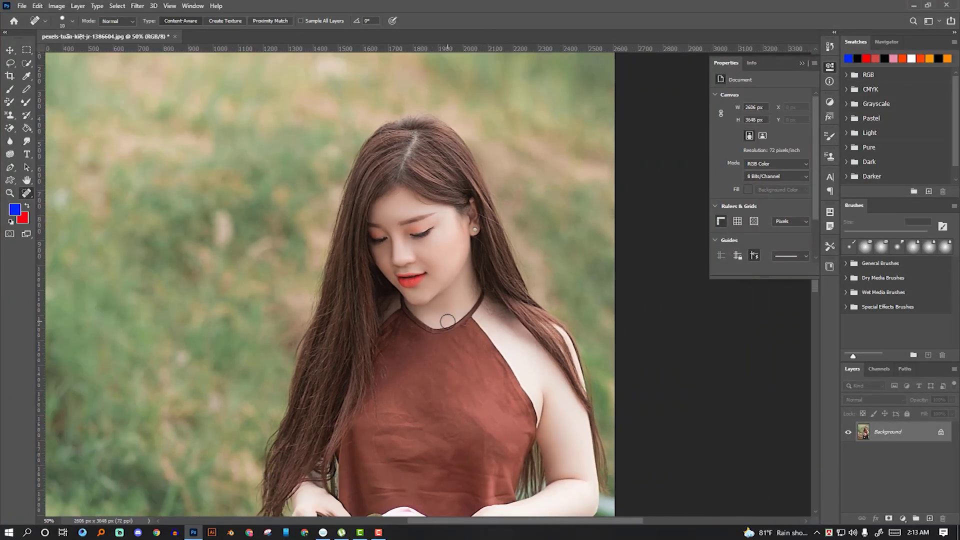
key("ctrl+minus")
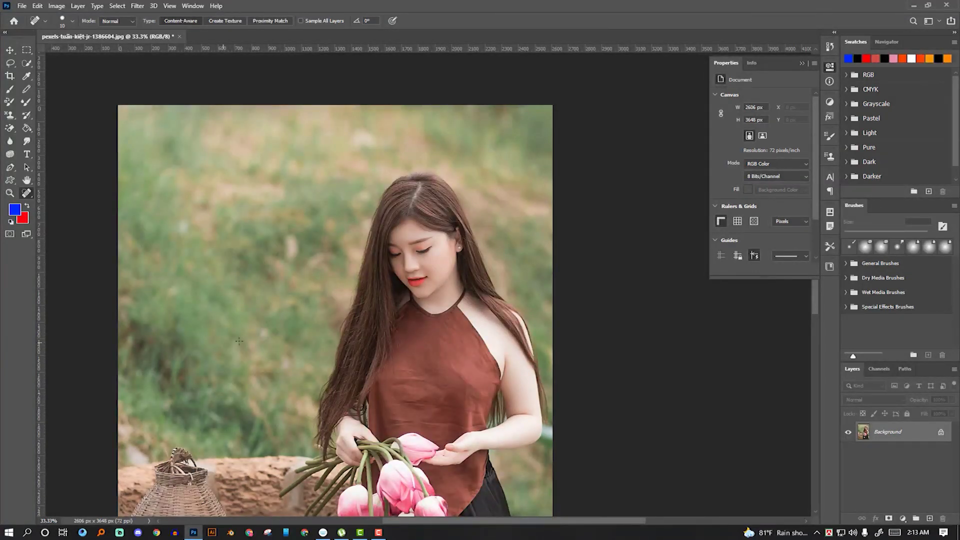
left_click(379, 533)
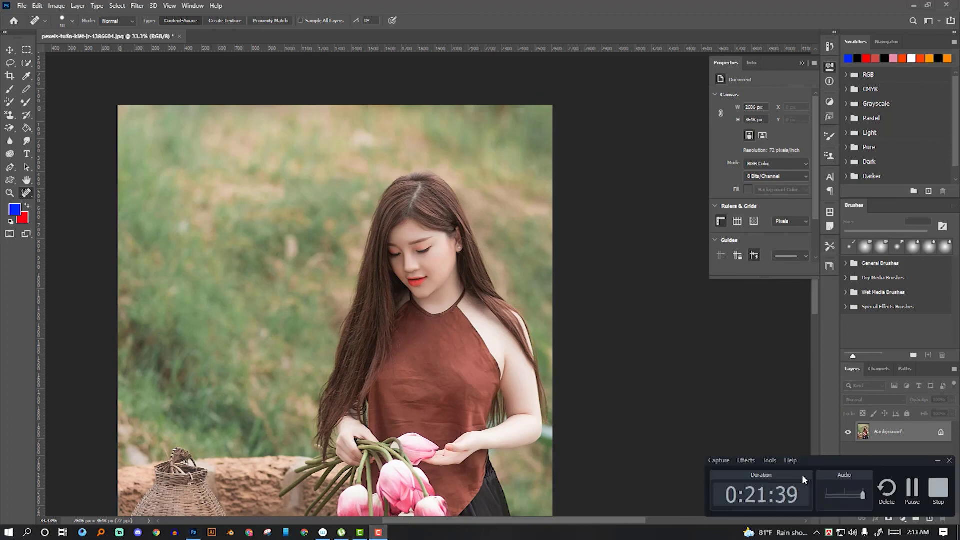